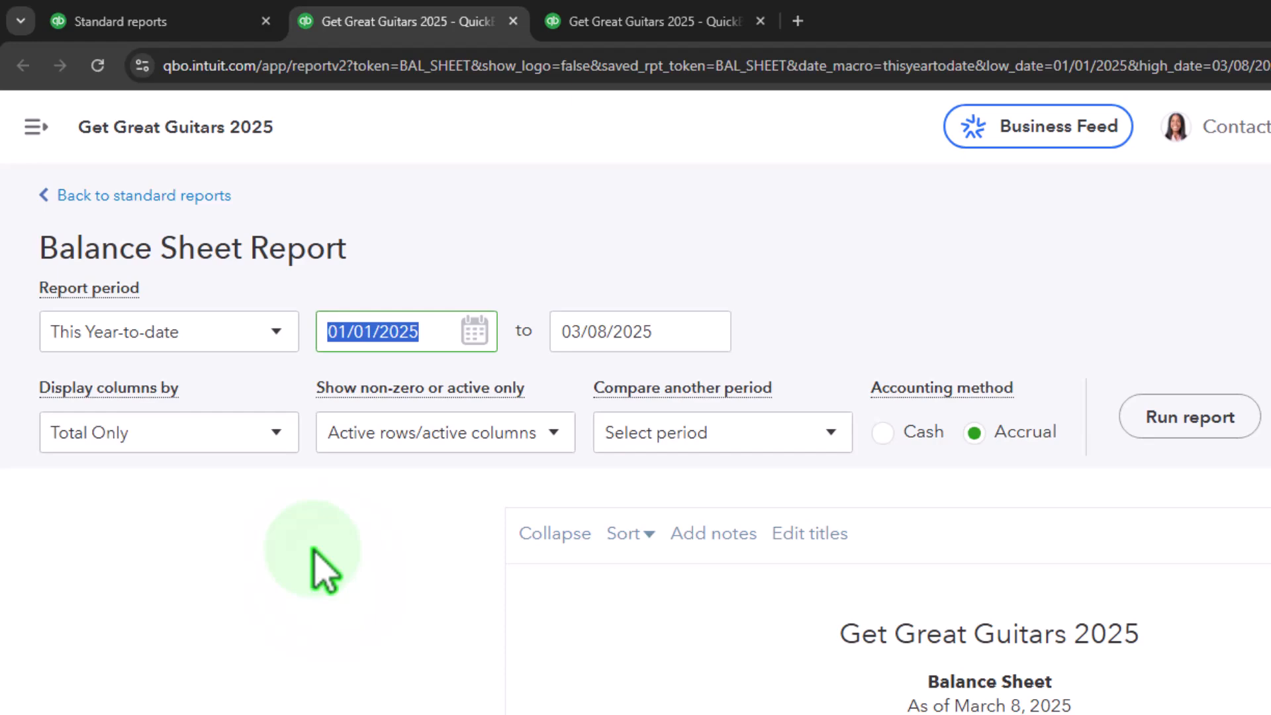
# Set the Balance Sheet report period to 01/01/2025 through 01/31/2025 and run the report.
pyautogui.write('0')
pyautogui.press('Tab')
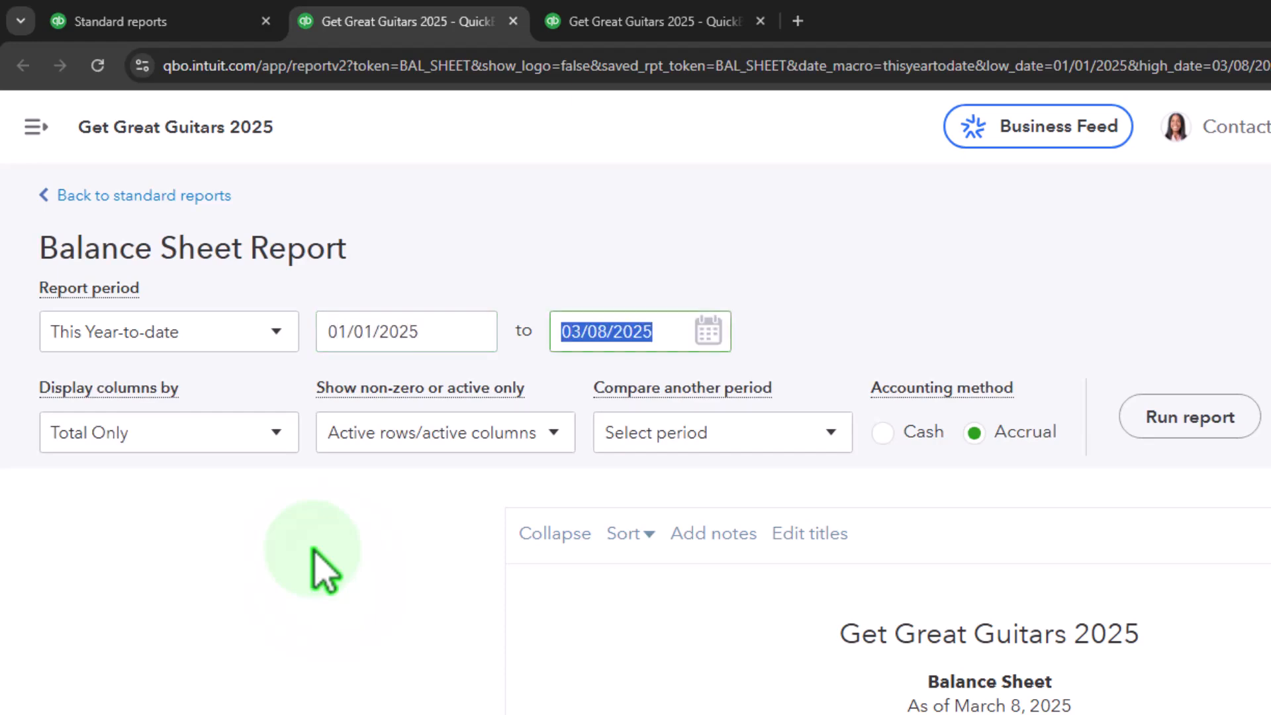
pyautogui.write('013125')
pyautogui.press('Tab')
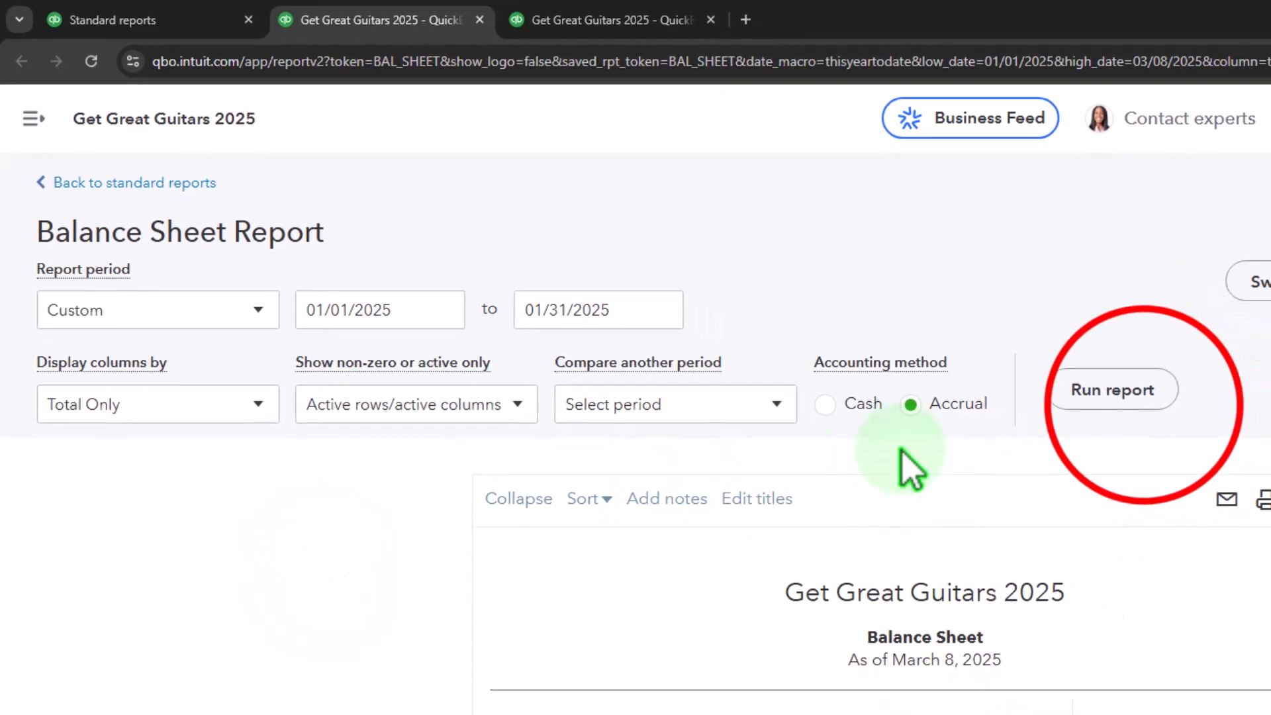
pyautogui.click(1189, 418)
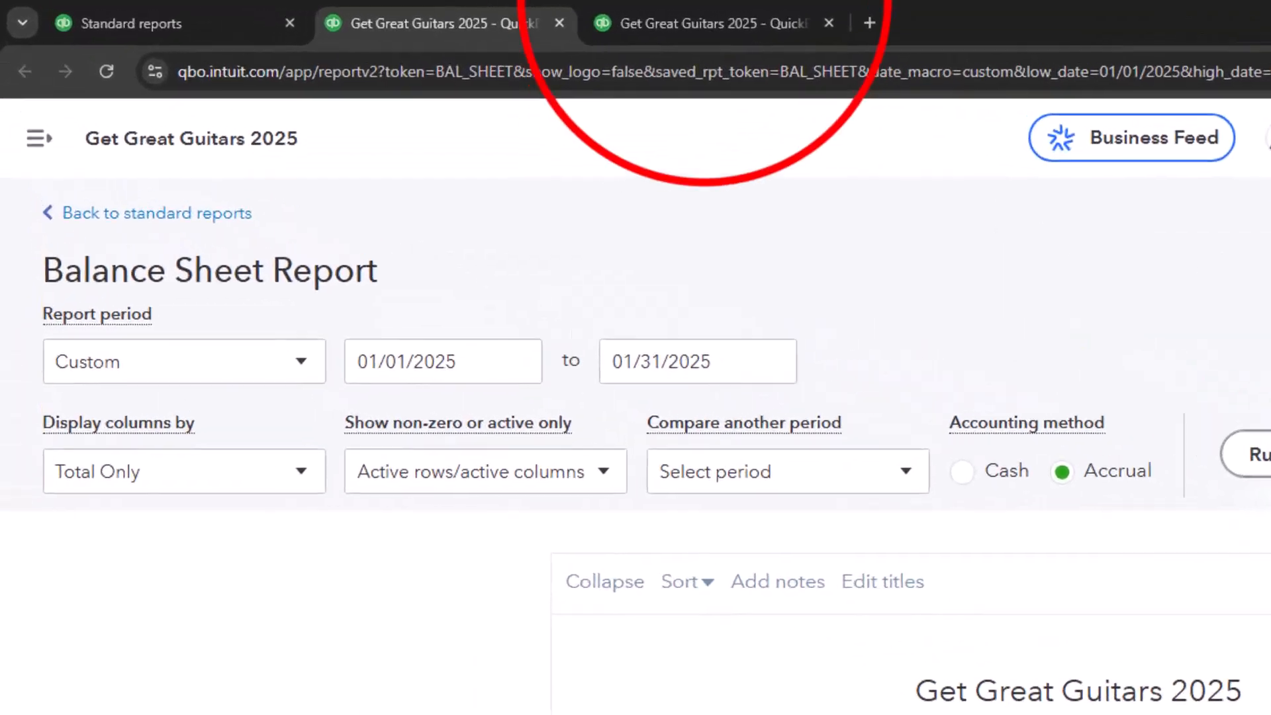
# Run the Profit and Loss report for 01/01/2025 through 01/31/2025 with the side navigation collapsed.
pyautogui.click(450, 14)
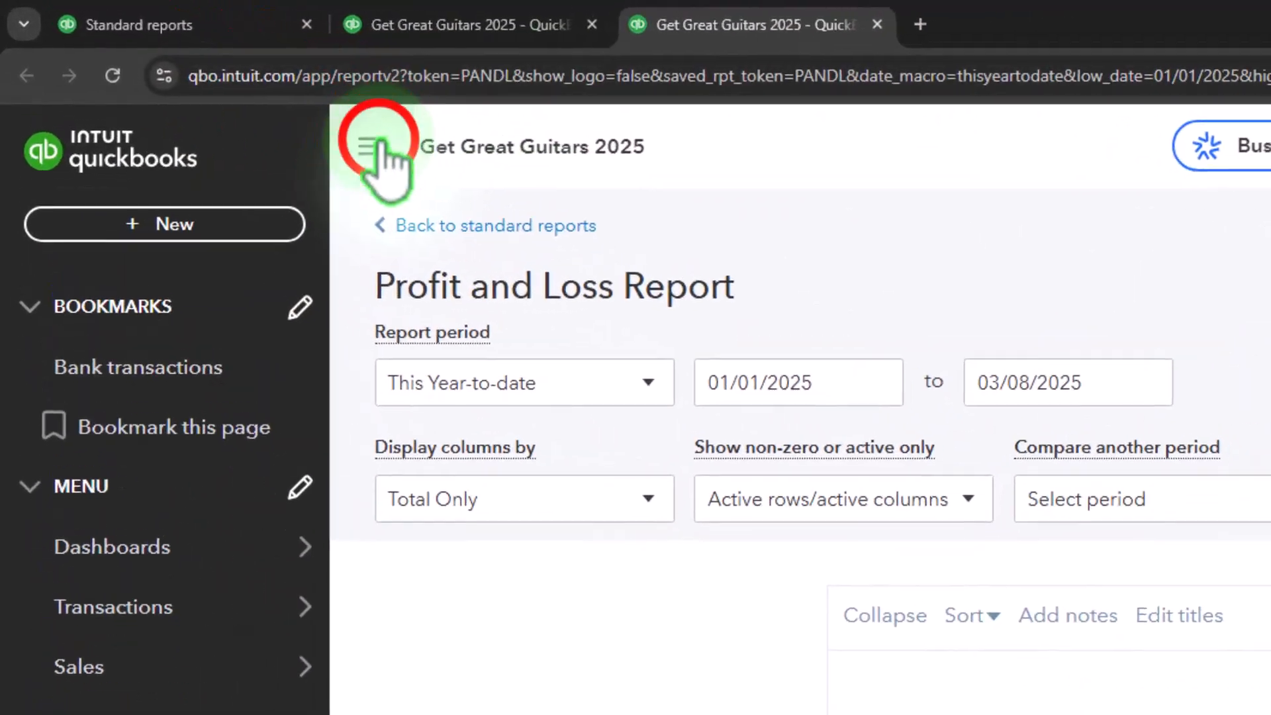
pyautogui.click(217, 86)
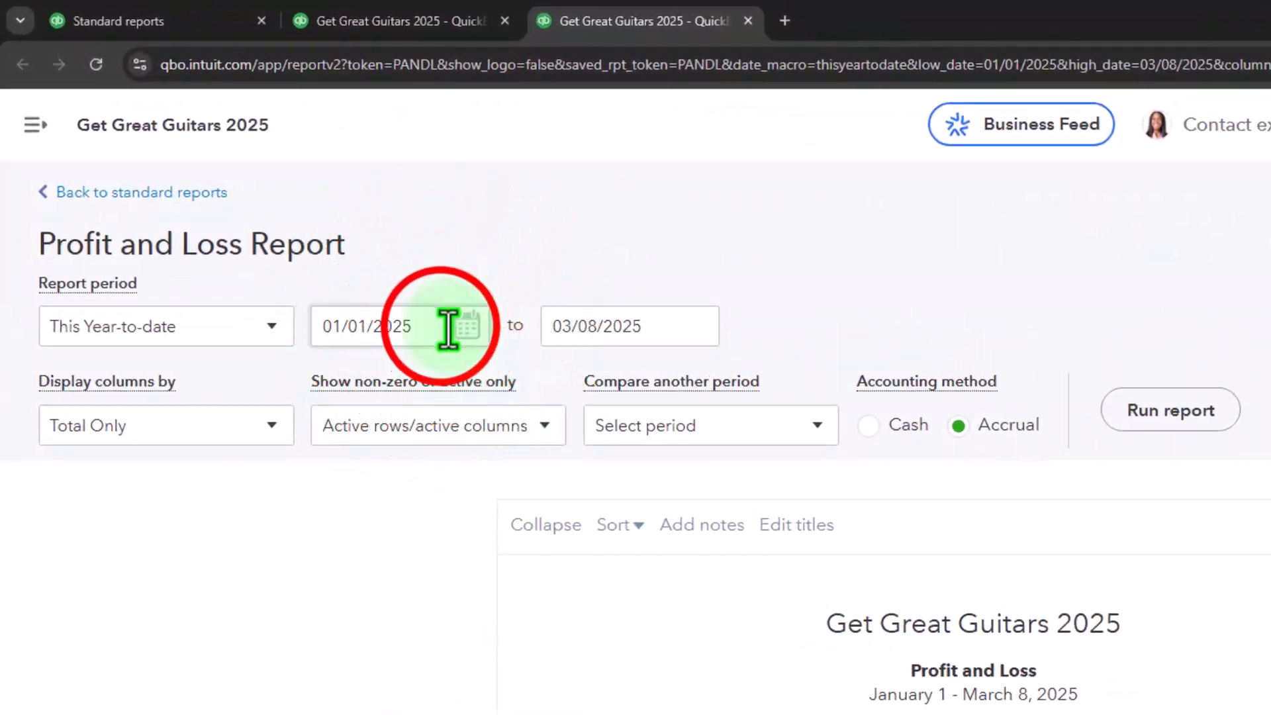
pyautogui.click(420, 321)
pyautogui.write('010125')
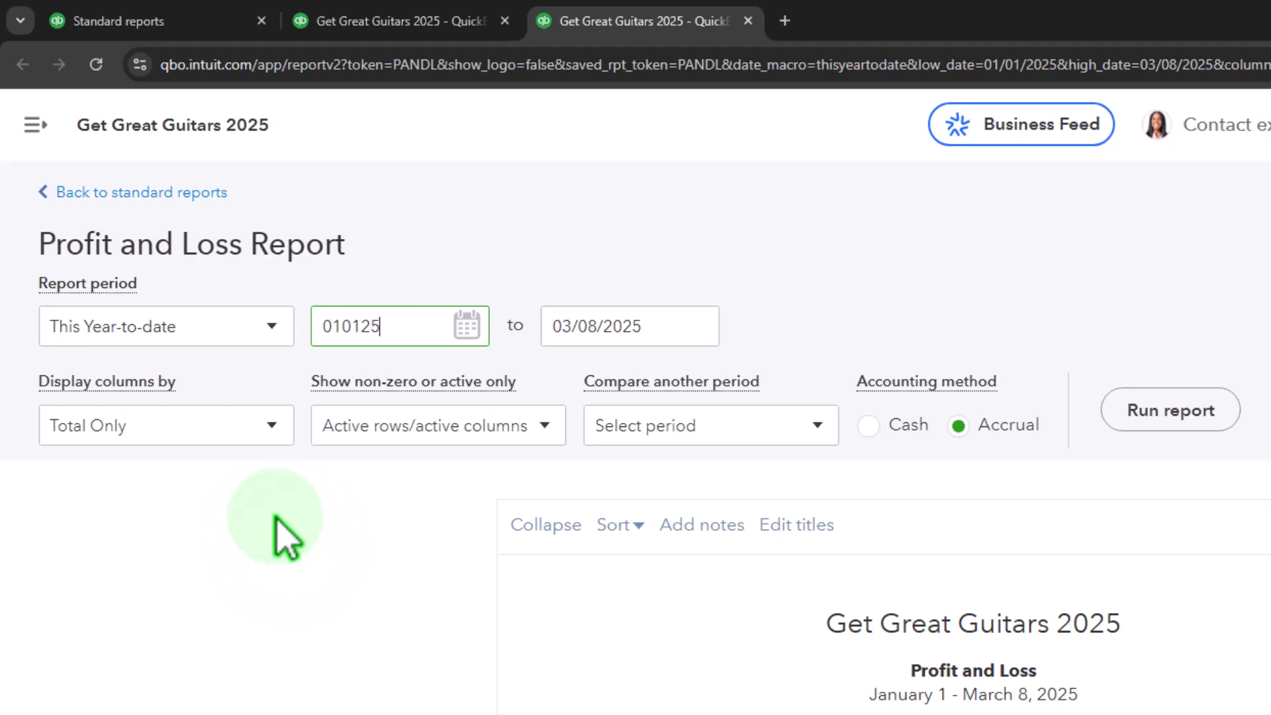
pyautogui.press('Tab')
pyautogui.write('01/31/2025')
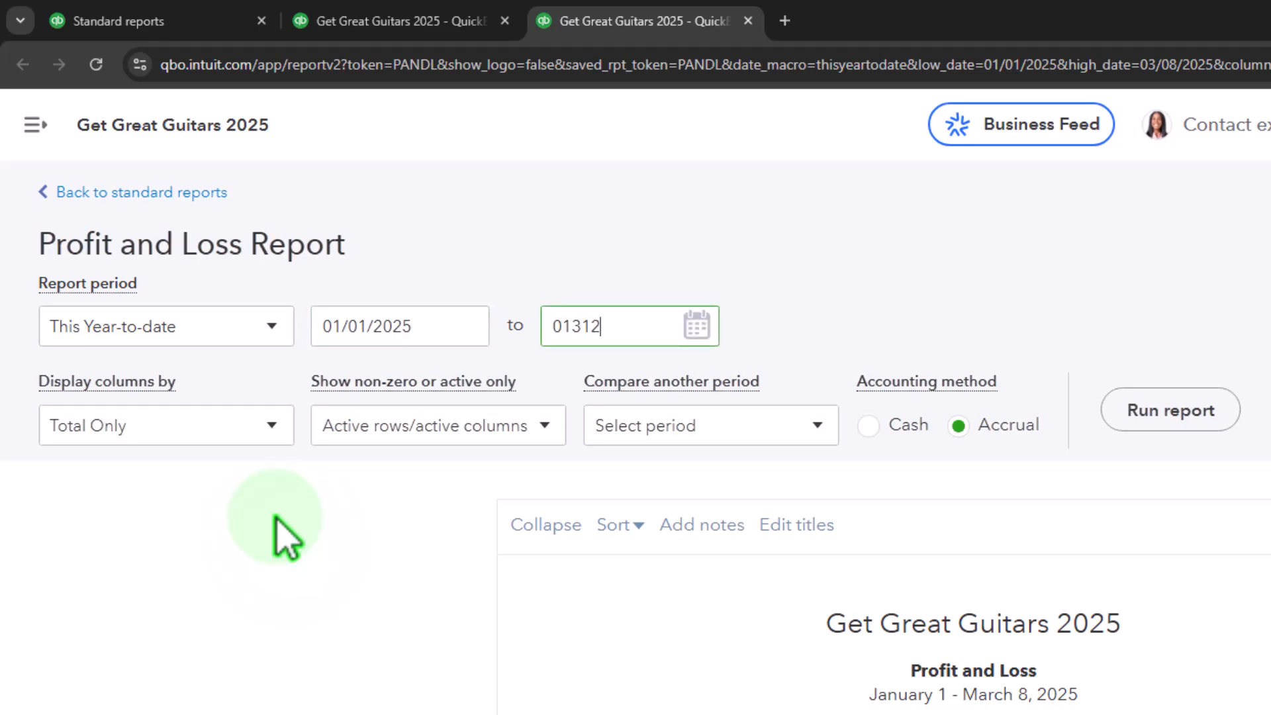
pyautogui.press('Tab')
pyautogui.click(1125, 410)
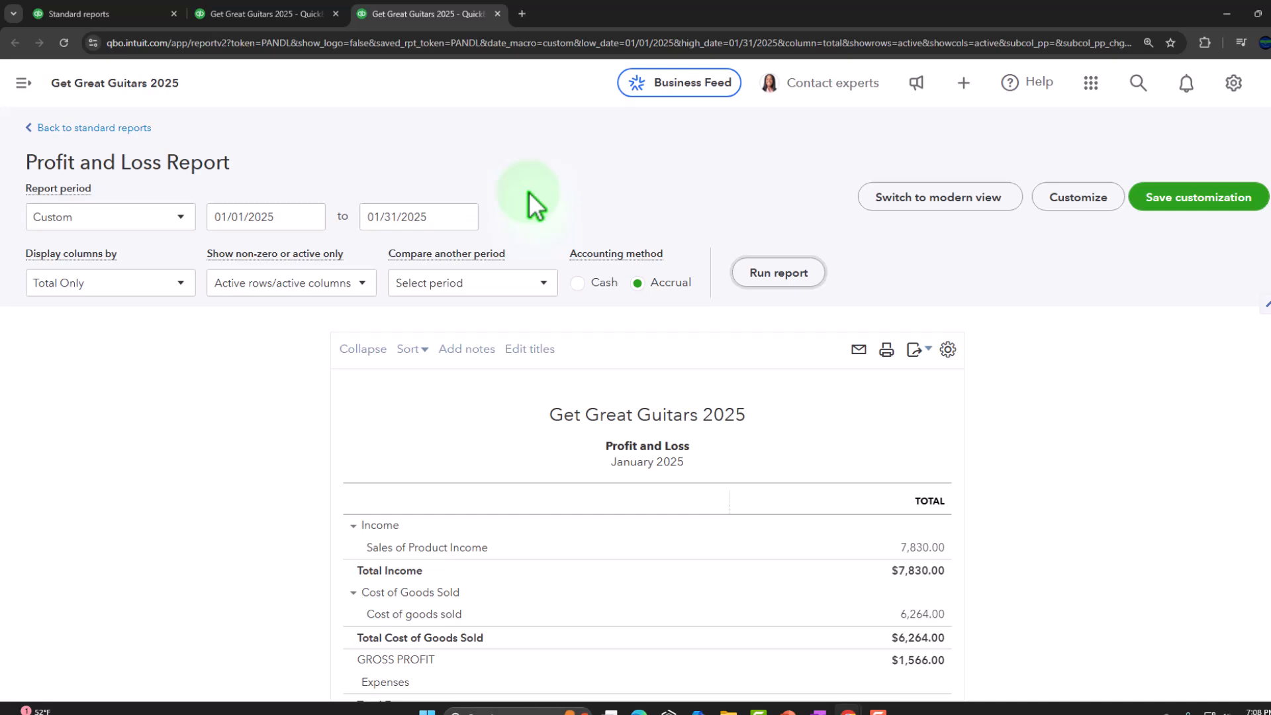
# Review the January 2025 Balance Sheet and Profit and Loss figures, and switch to the accounting workflow flowchart.
pyautogui.click(264, 13)
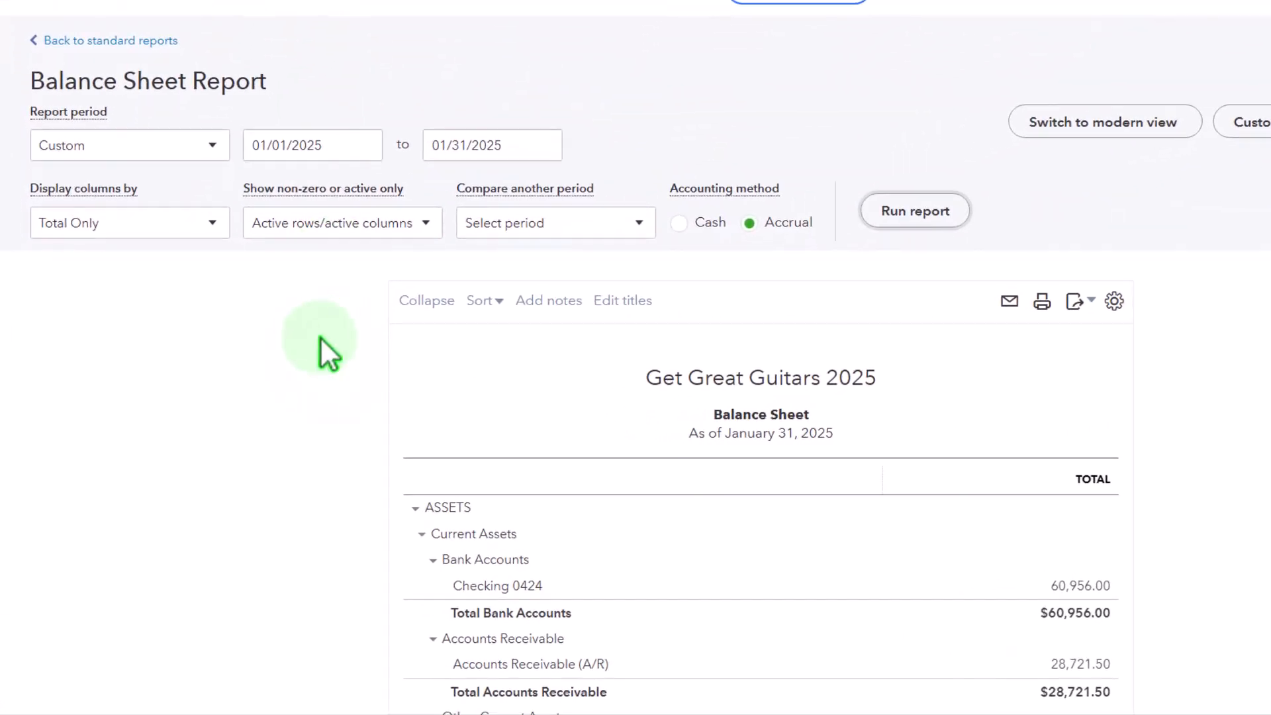
pyautogui.scroll(-3, 320, 337)
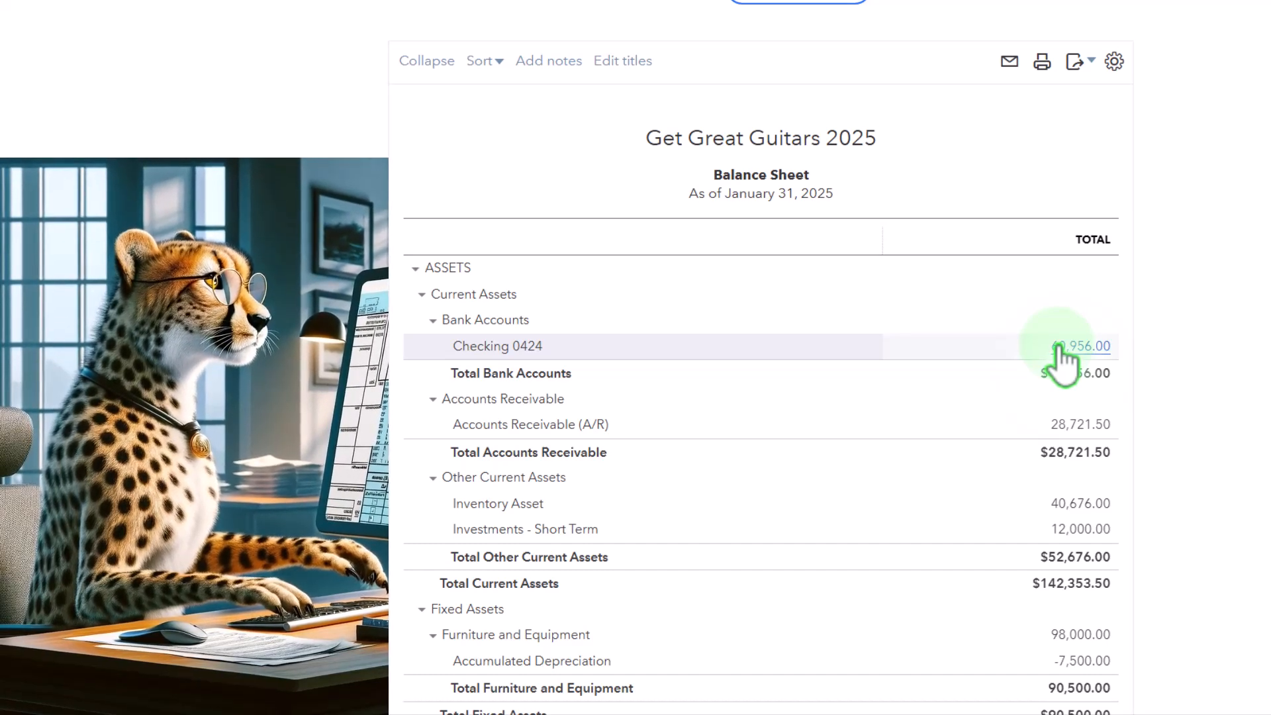
pyautogui.scroll(-4, 1062, 360)
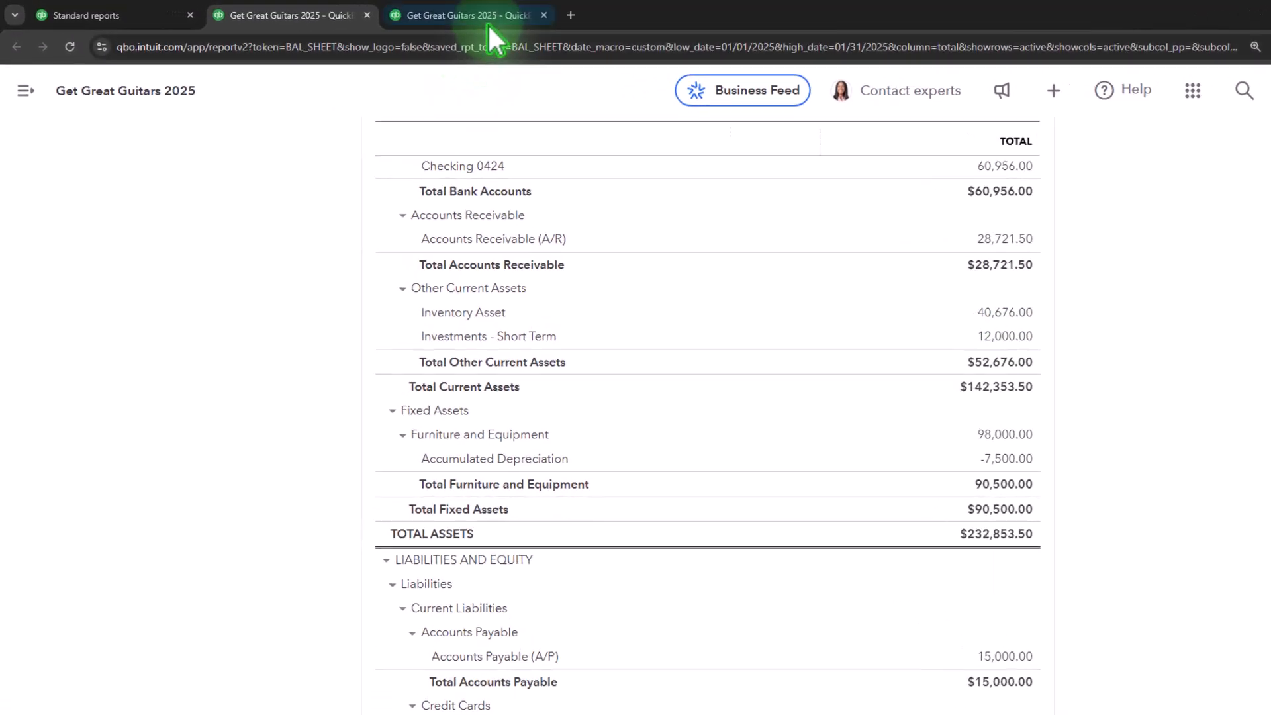
pyautogui.click(424, 14)
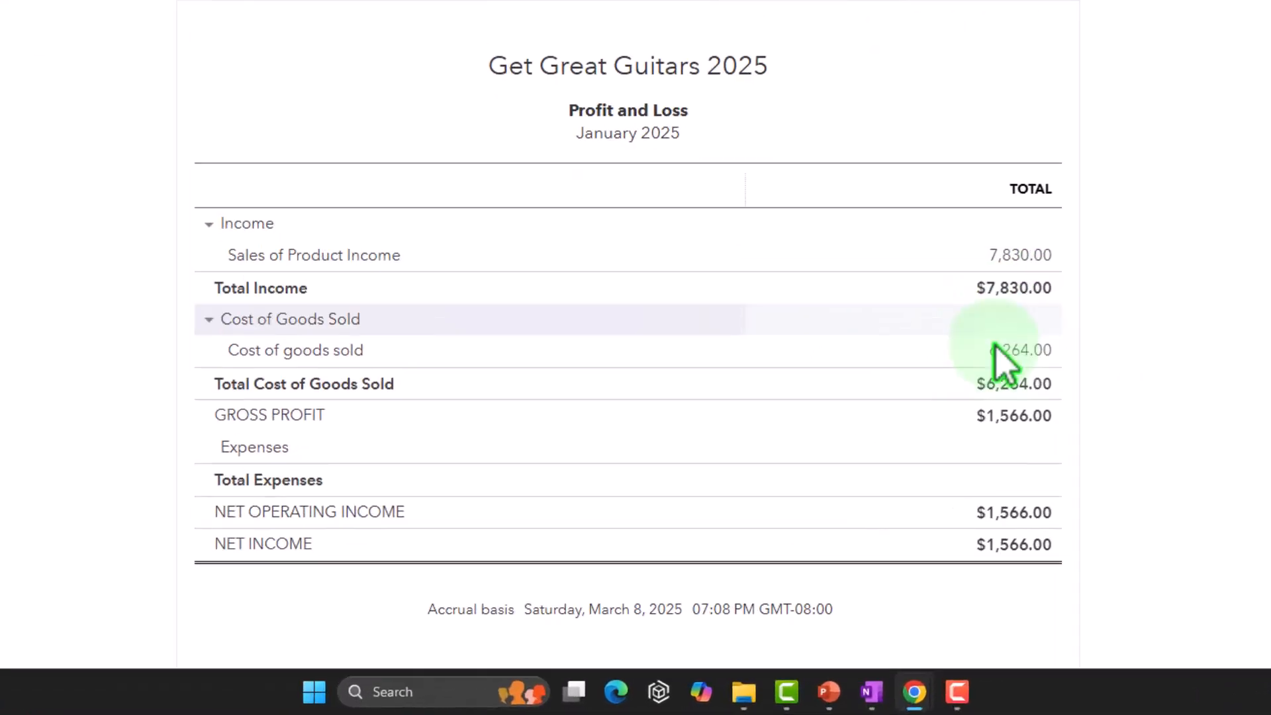
pyautogui.click(909, 689)
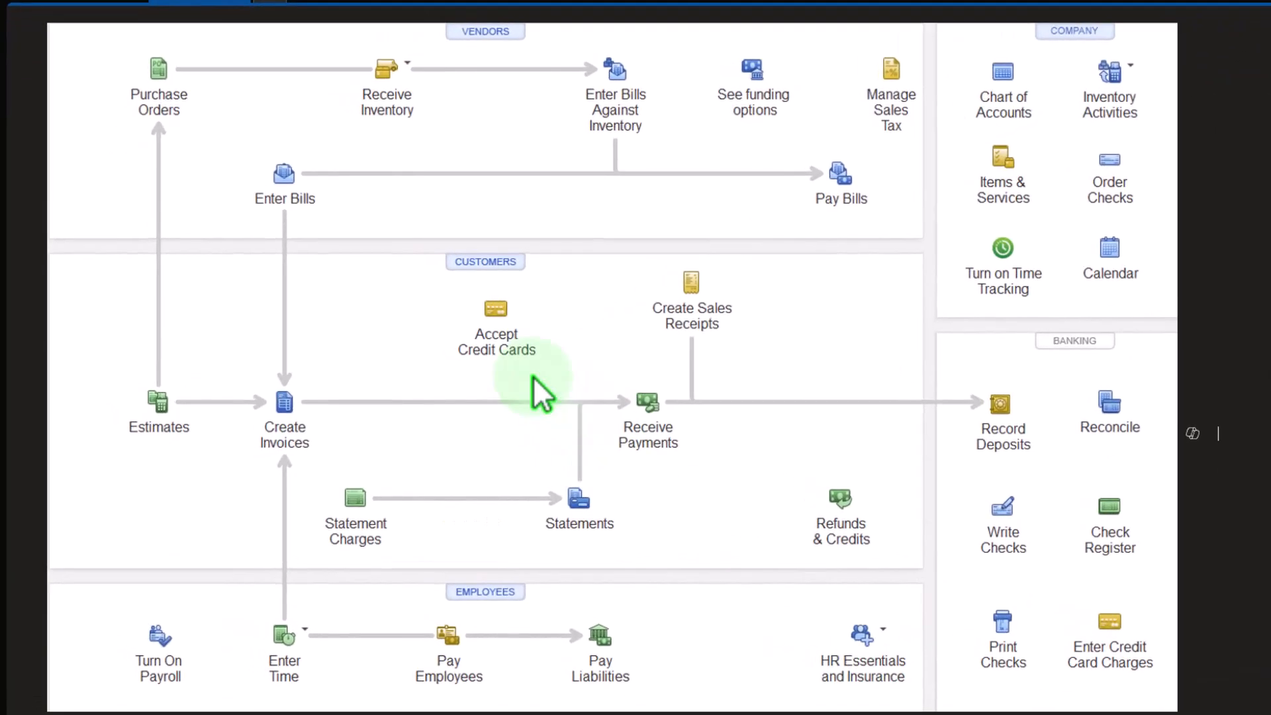
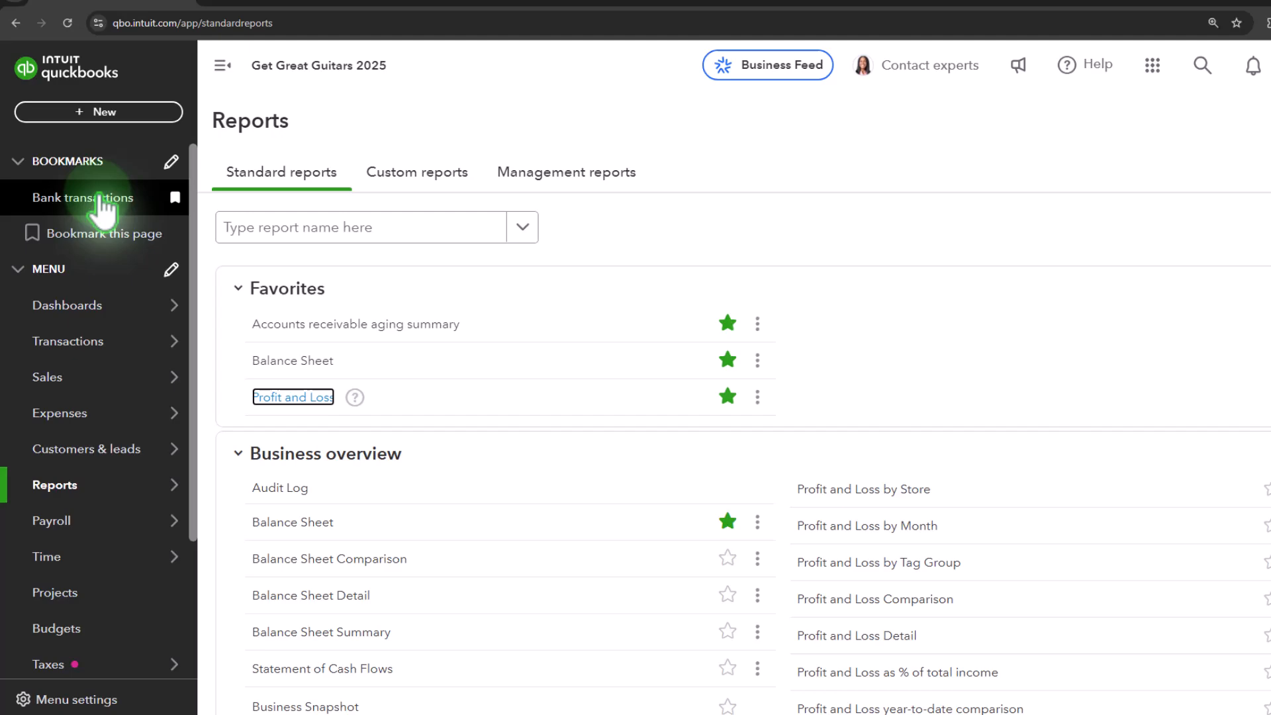
# Go to the bank transactions page in the Transactions area.
pyautogui.click(61, 345)
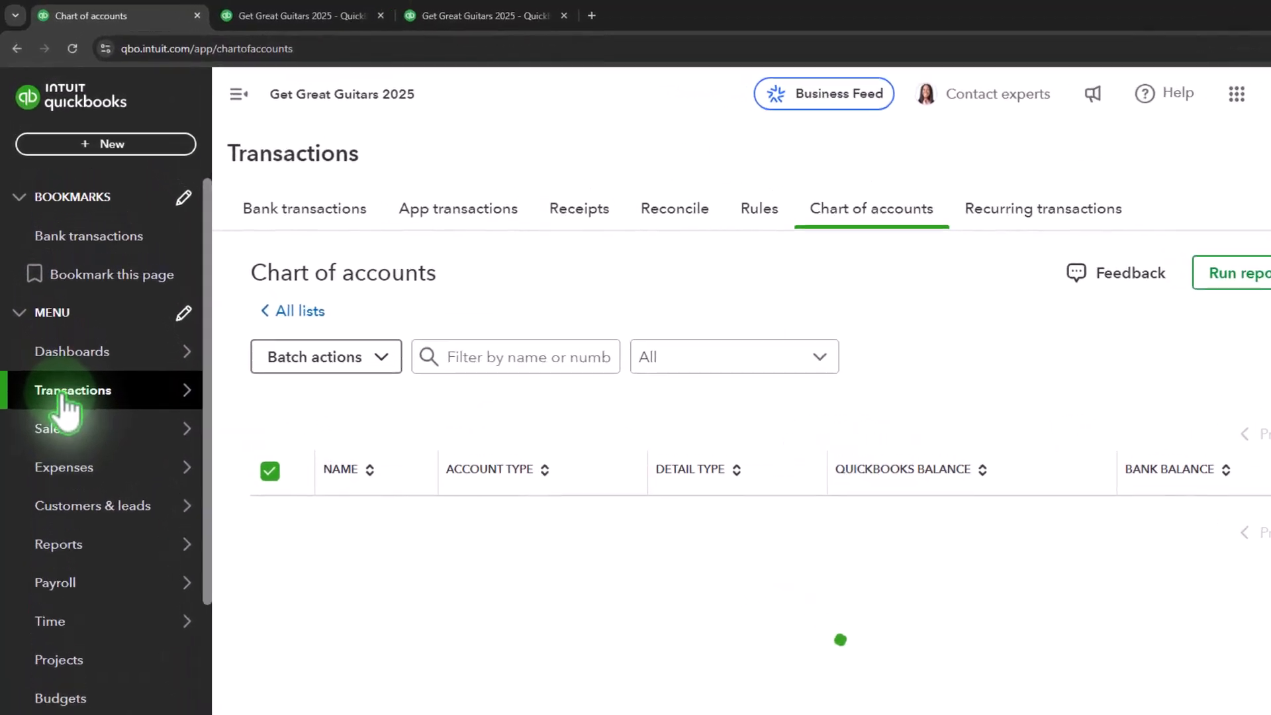
pyautogui.click(264, 186)
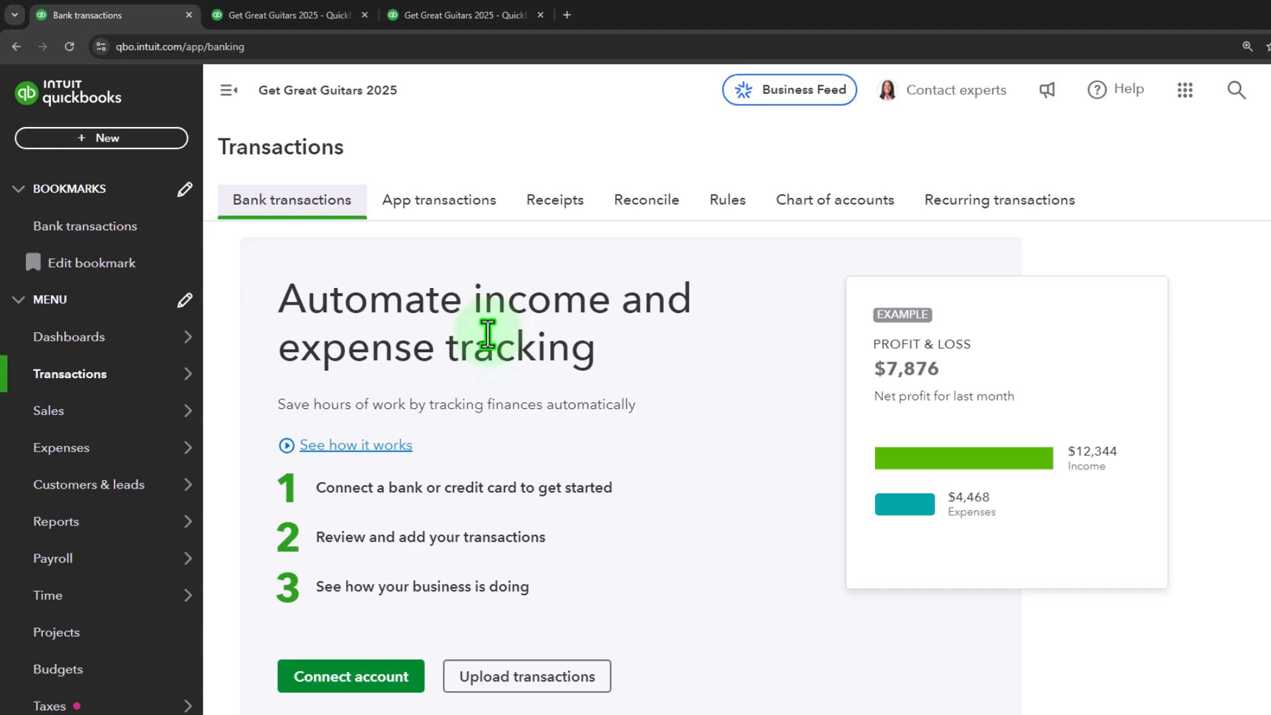
# Show all sales transactions with the side navigation collapsed, and filter them to open invoices and credits.
pyautogui.click(76, 411)
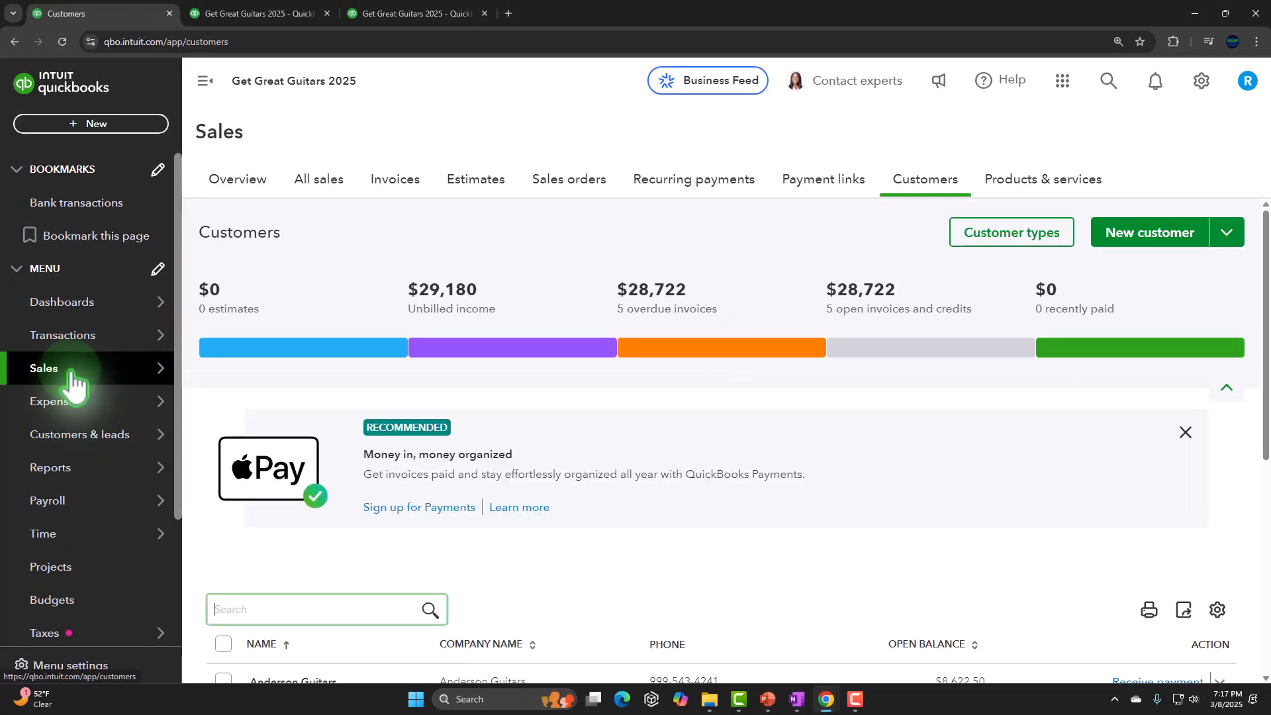
pyautogui.click(308, 186)
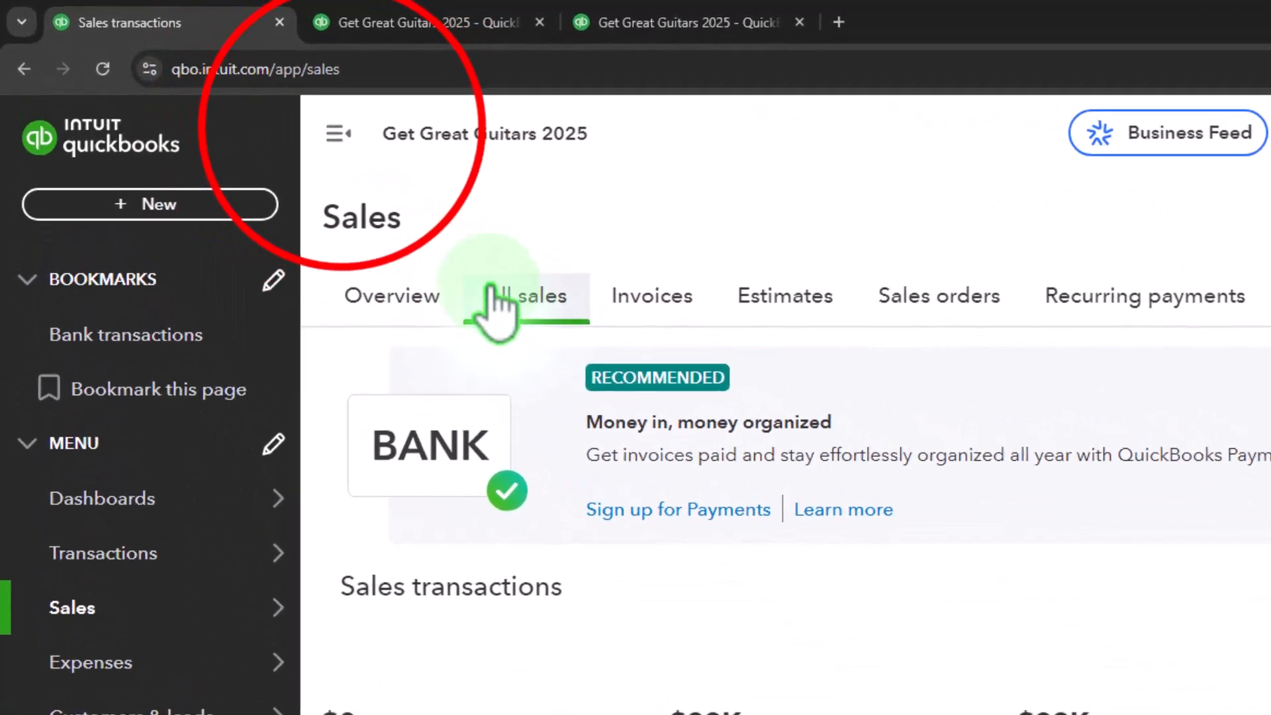
pyautogui.click(321, 125)
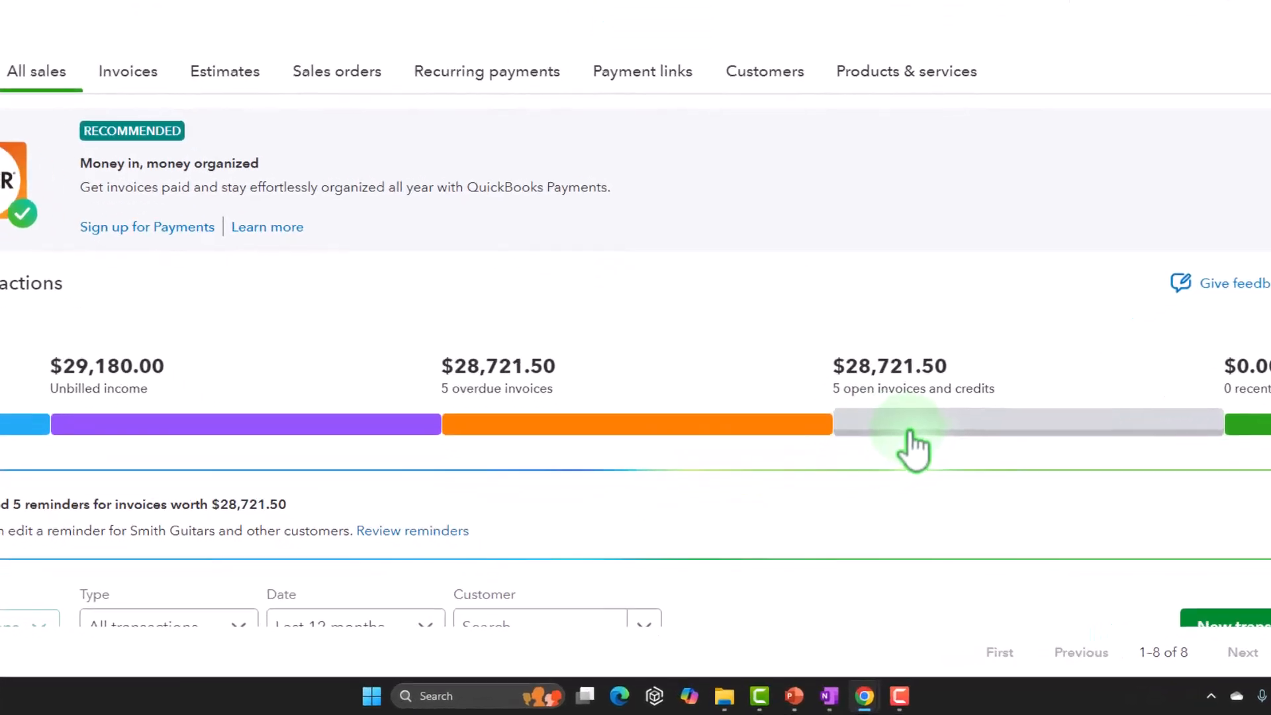
pyautogui.click(910, 433)
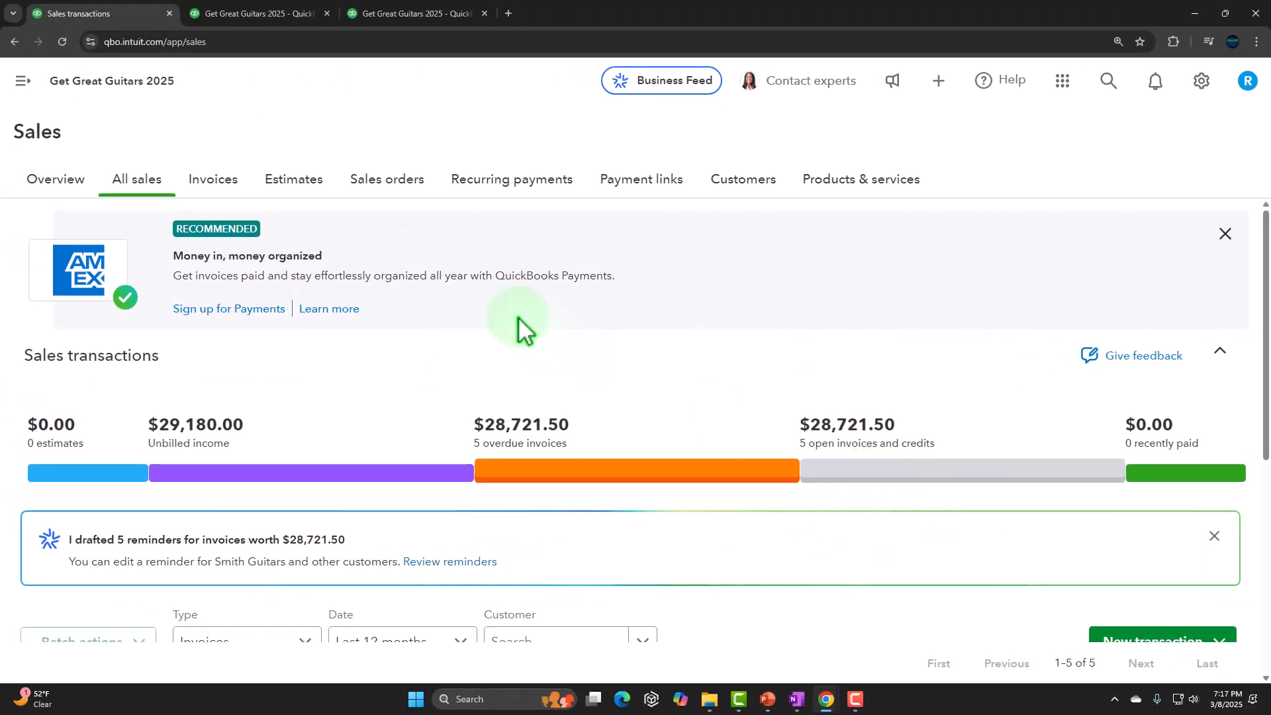
pyautogui.scroll(-5, 517, 316)
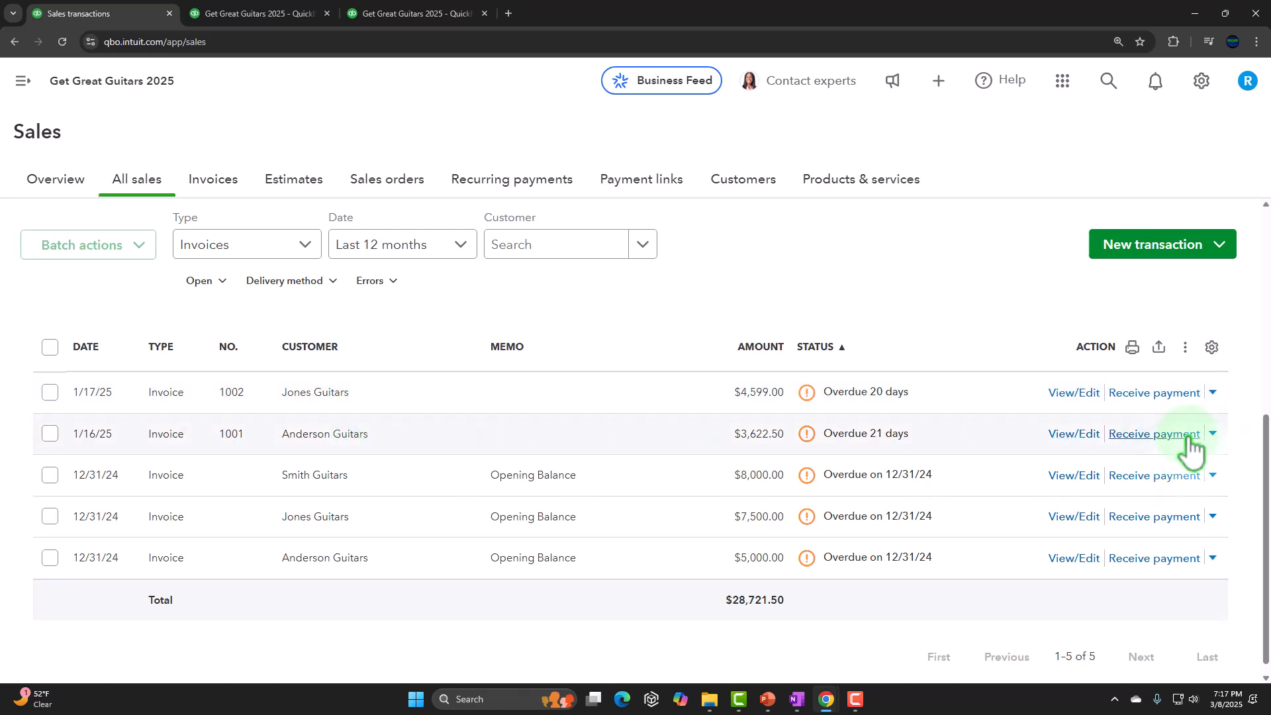
# Filter the Invoices list to Unpaid status and look over the results.
pyautogui.click(213, 178)
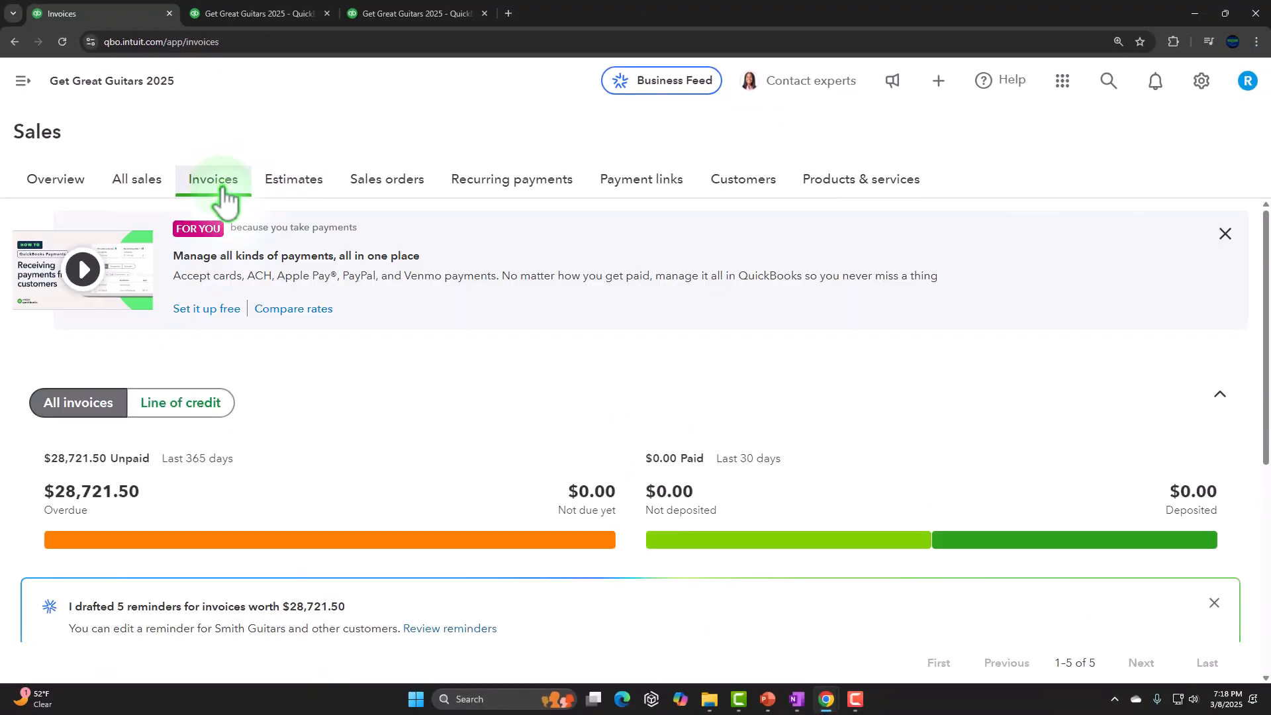
pyautogui.scroll(-2, 299, 474)
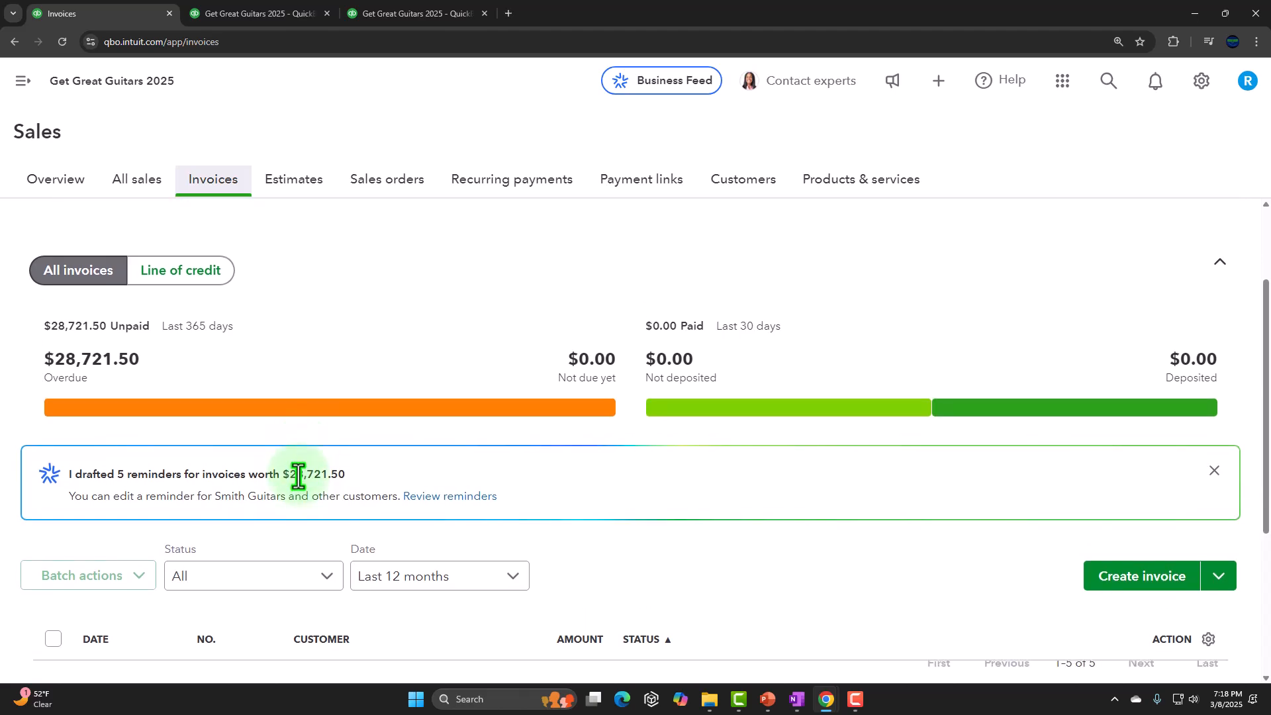
pyautogui.scroll(-3, 298, 474)
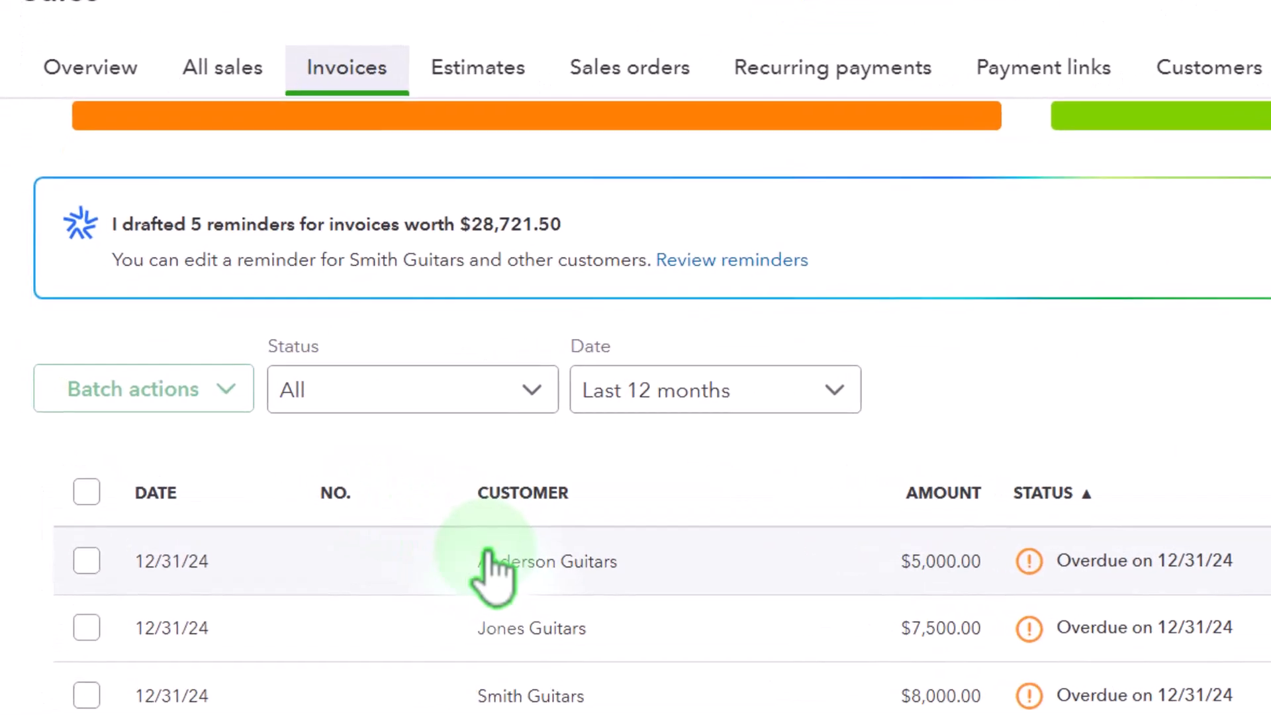
pyautogui.click(530, 391)
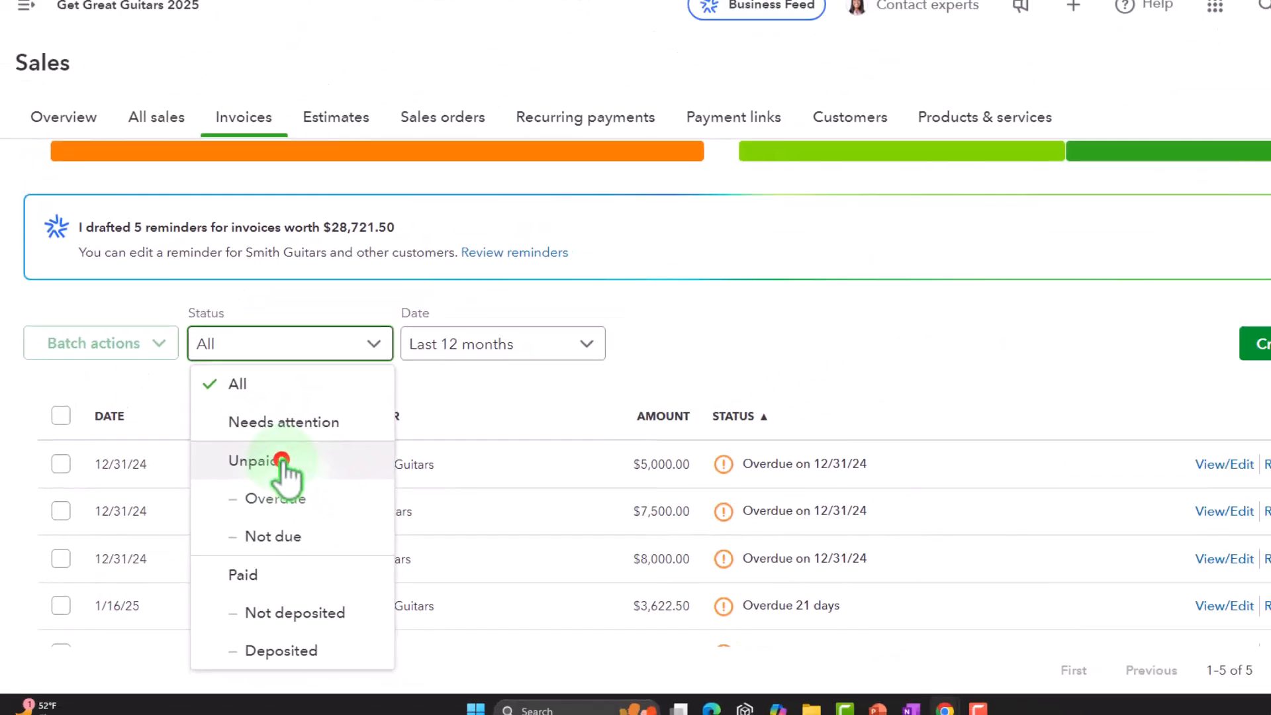
pyautogui.click(397, 395)
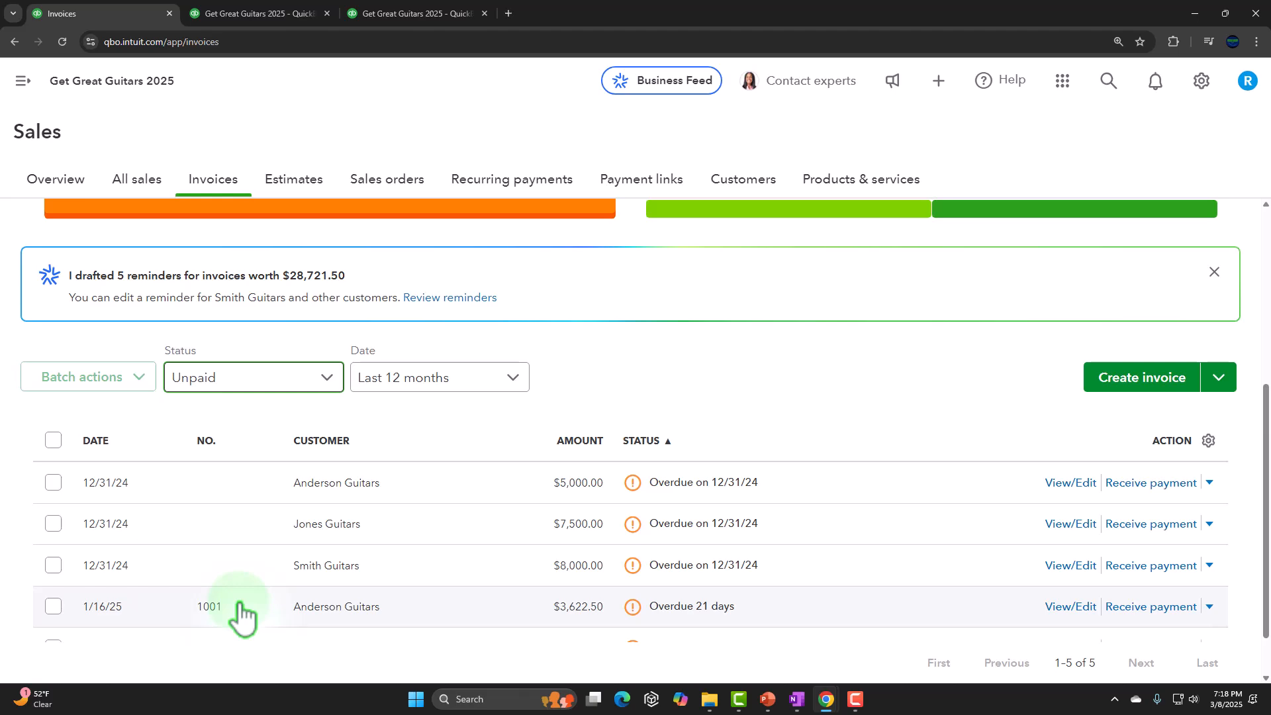
pyautogui.scroll(5, 242, 616)
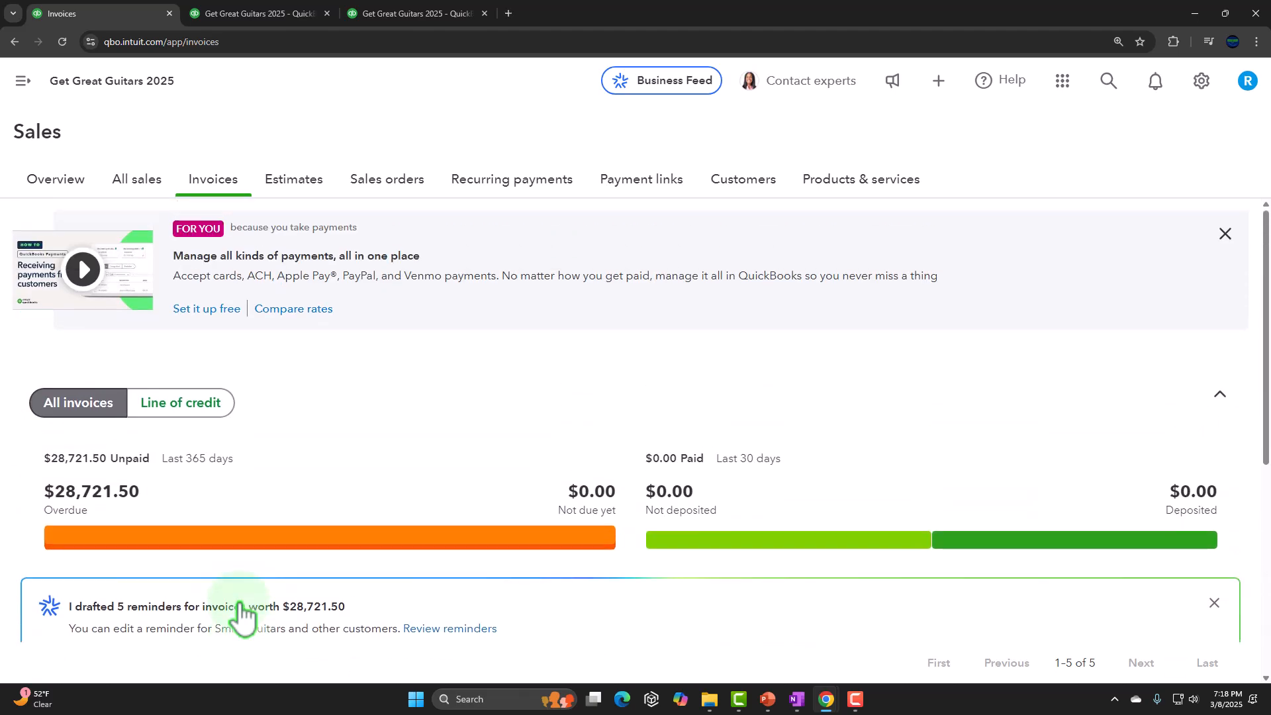
# Filter the customers to those with open invoices and view the Anderson Guitars transaction list.
pyautogui.click(741, 180)
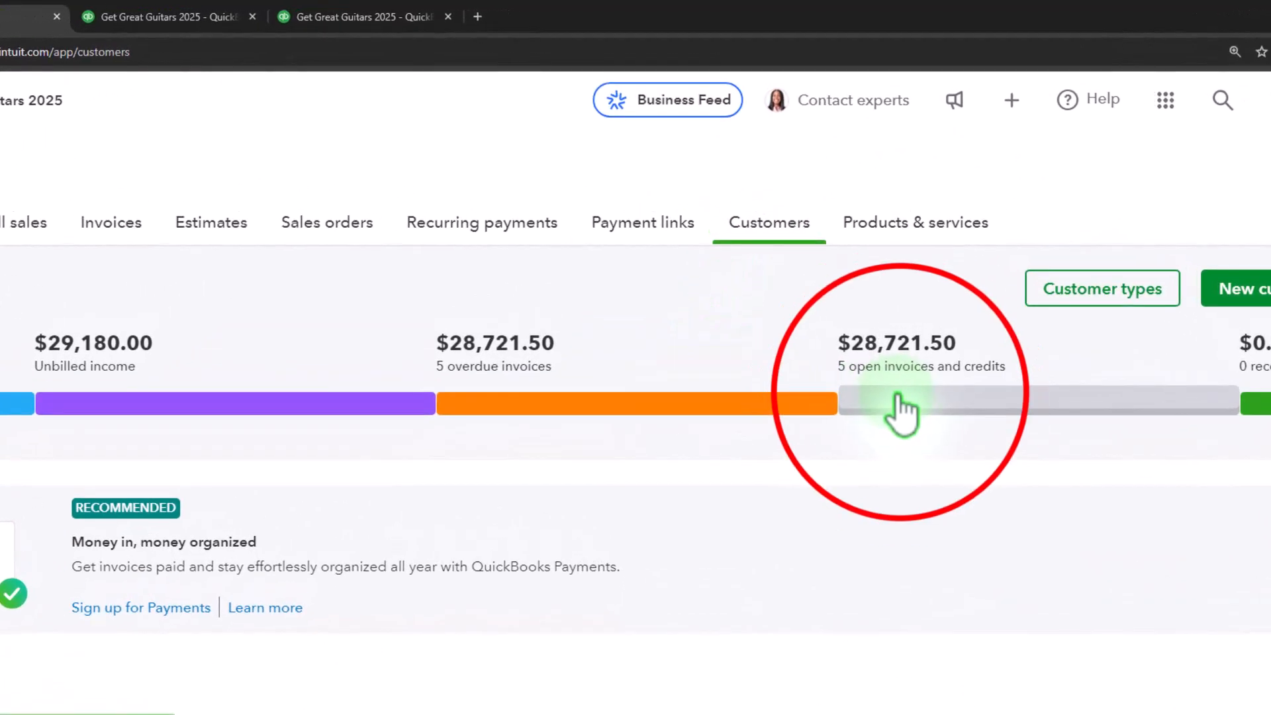
pyautogui.click(898, 395)
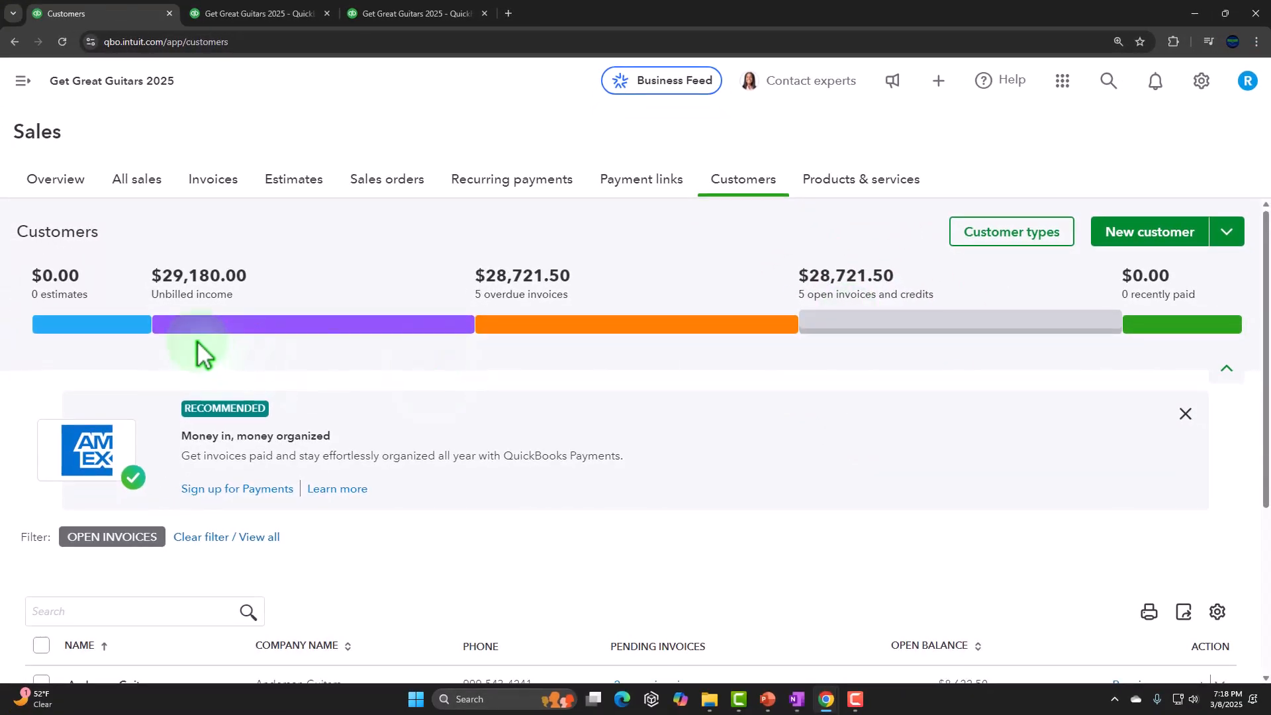
pyautogui.scroll(-4, 197, 340)
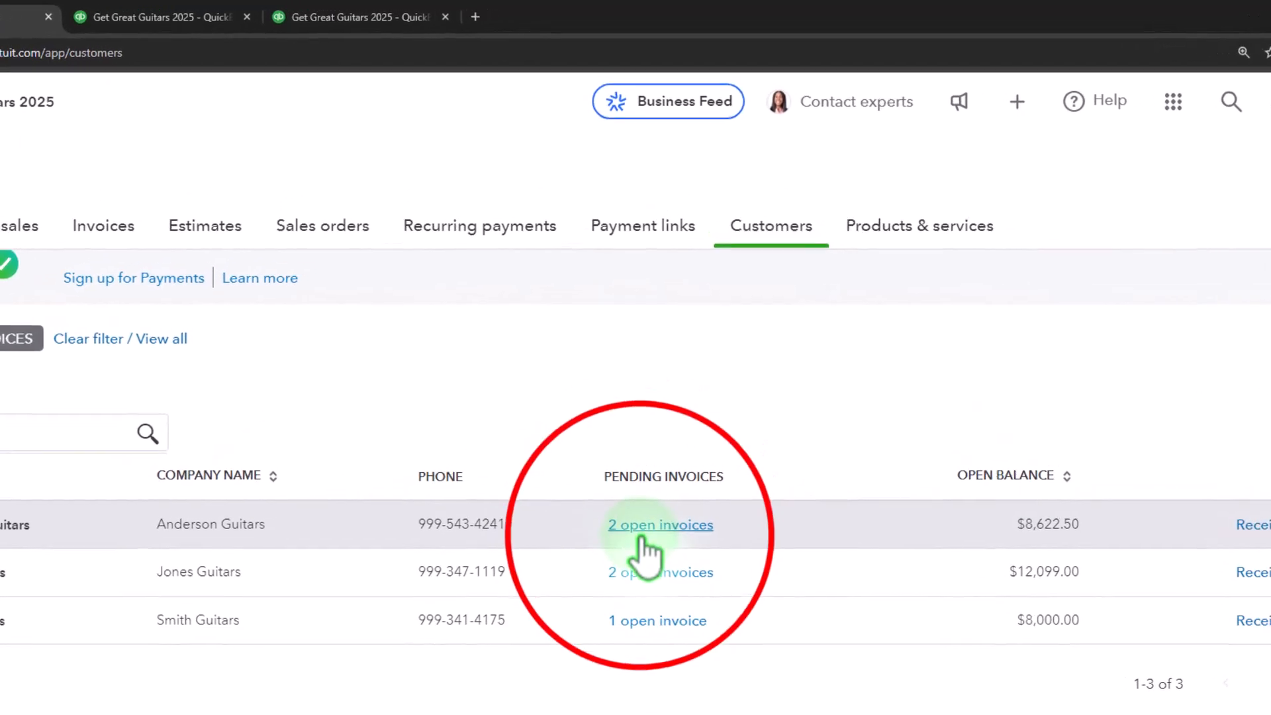
pyautogui.click(641, 516)
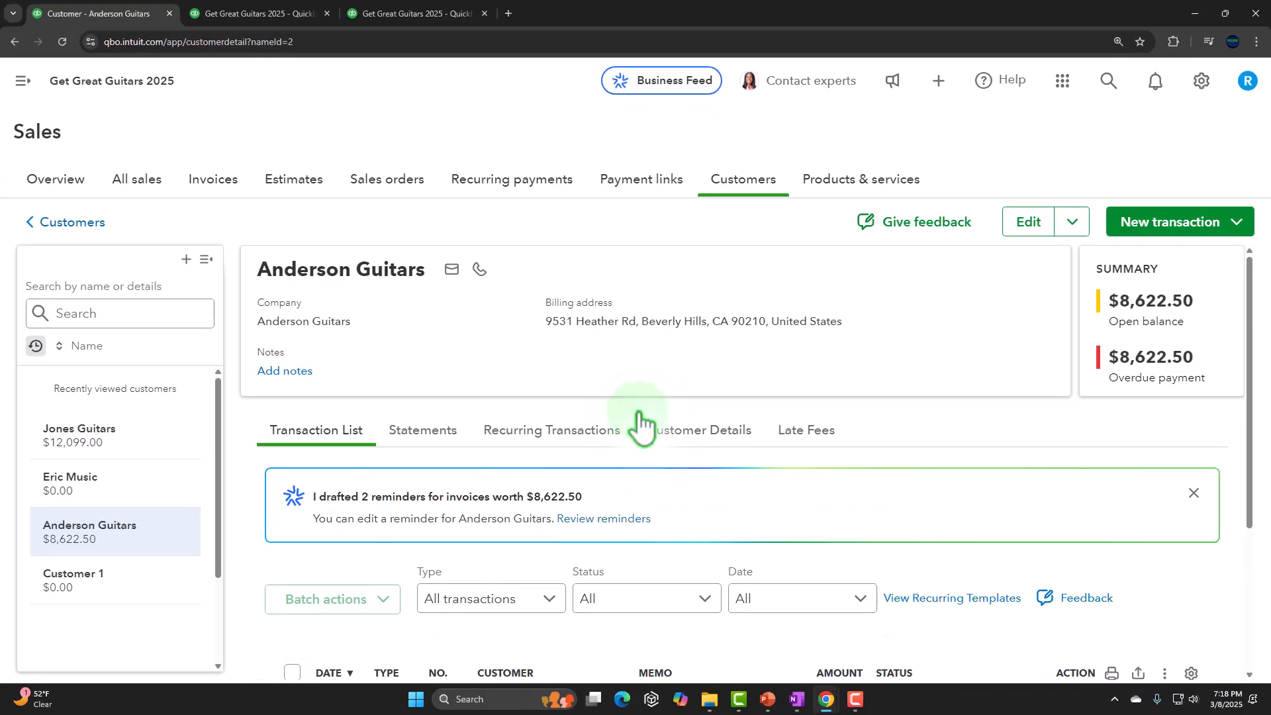
pyautogui.scroll(-3, 637, 417)
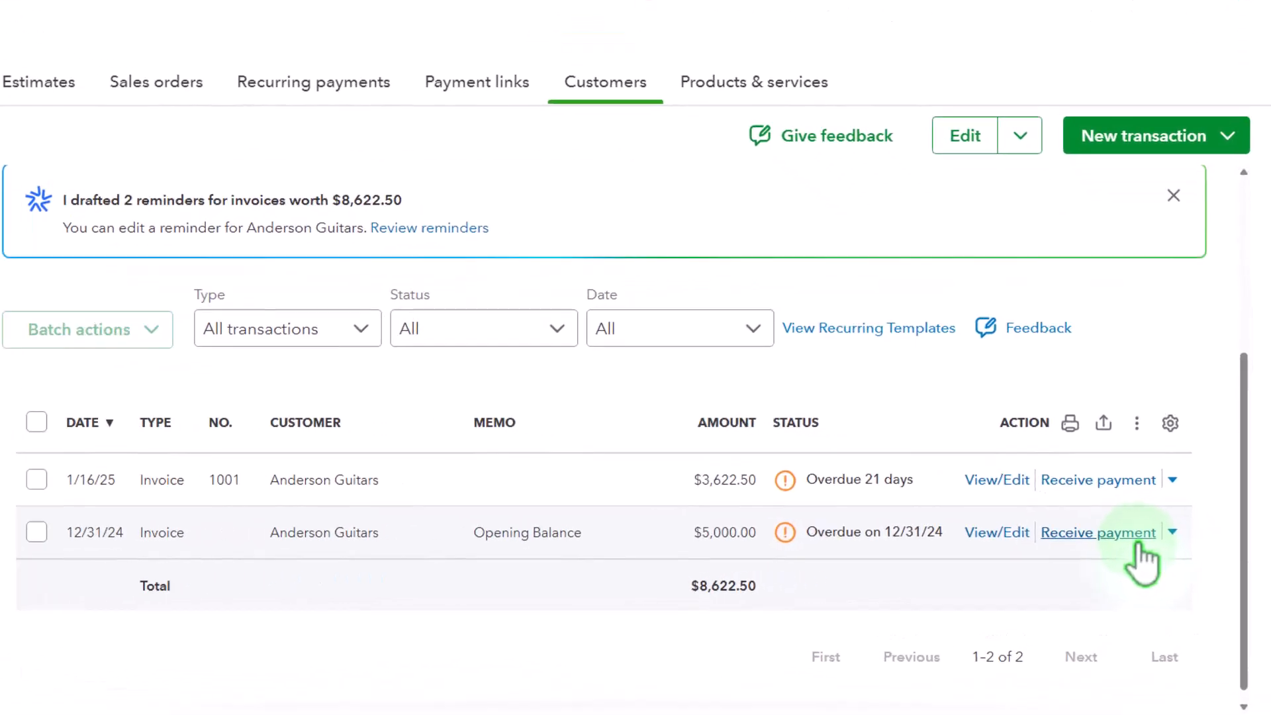
# Open the payment form for Anderson Guitars' 12/31/24 opening balance invoice and close it without saving.
pyautogui.click(1164, 541)
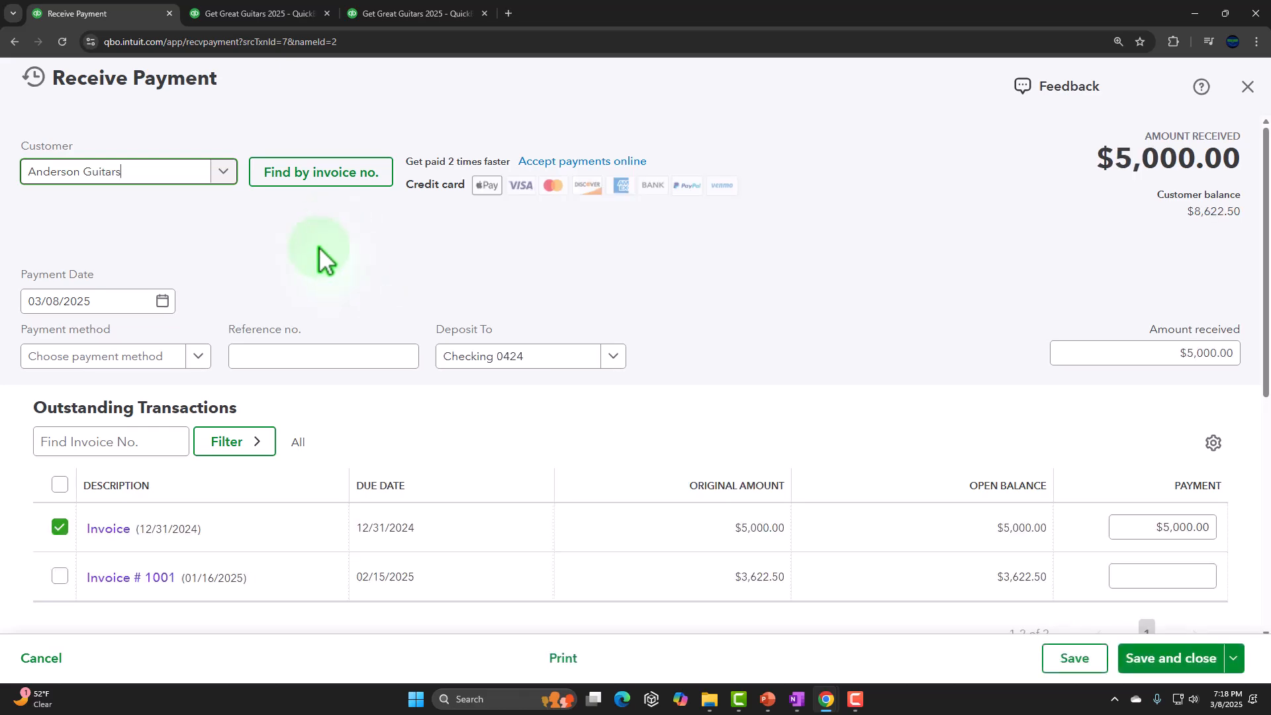
pyautogui.click(1244, 88)
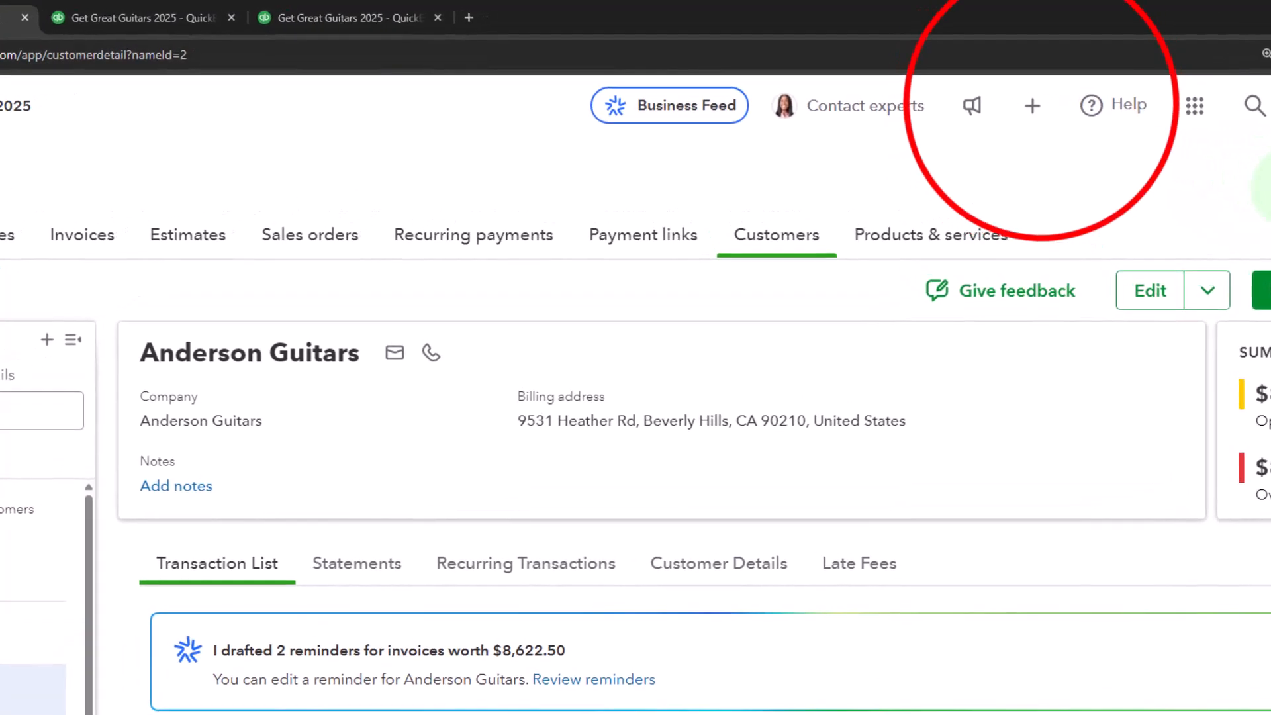
# Start a new customer payment and choose Anderson Guitars as the customer.
pyautogui.click(1059, 90)
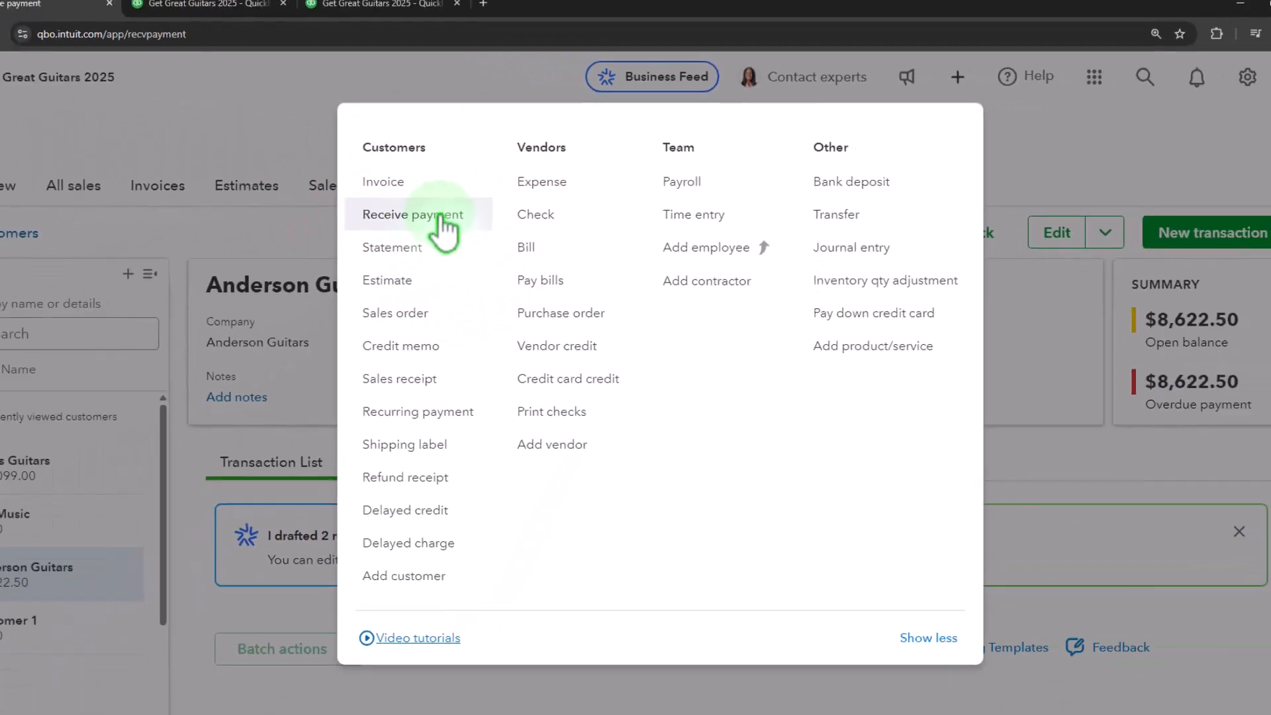
pyautogui.click(236, 278)
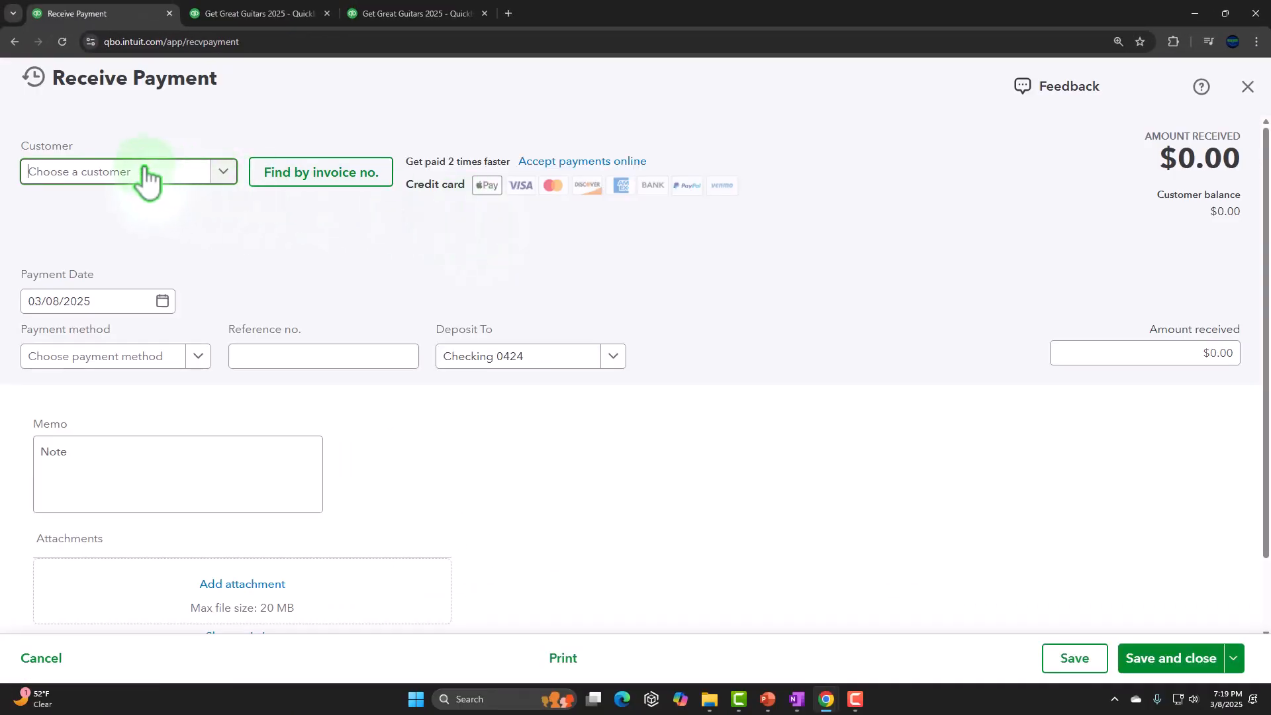
pyautogui.write('ander')
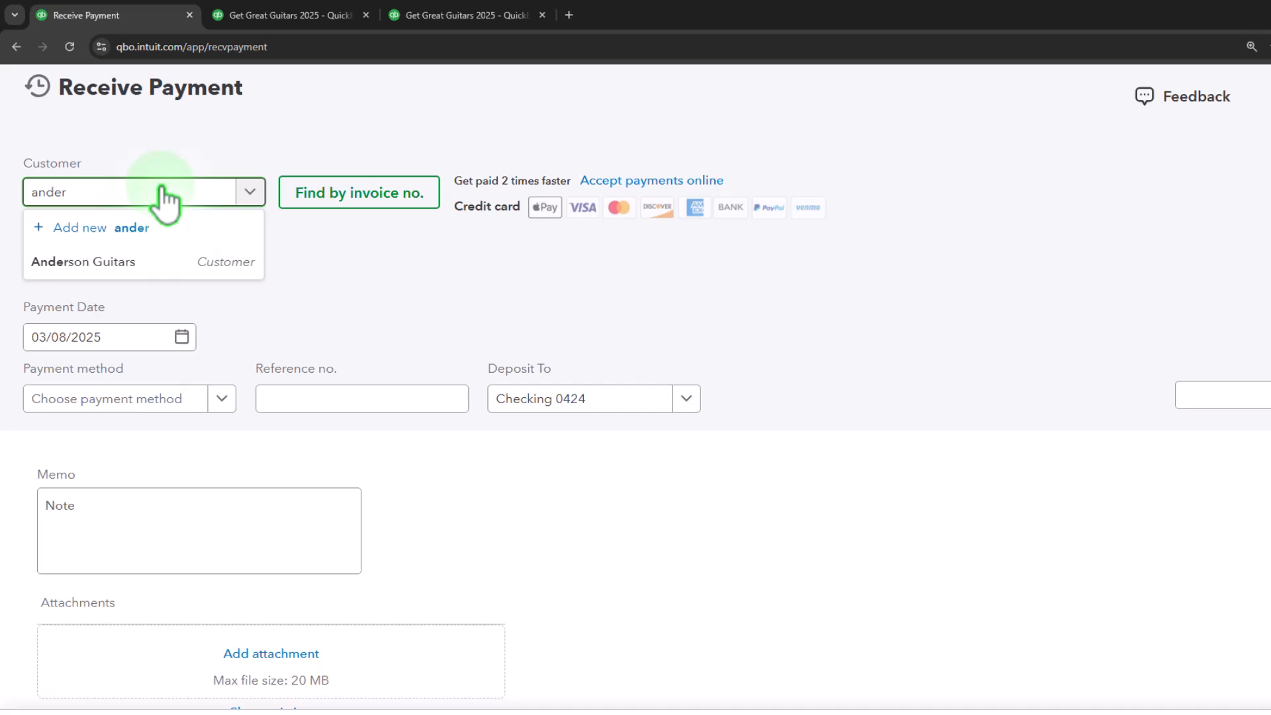
pyautogui.click(142, 259)
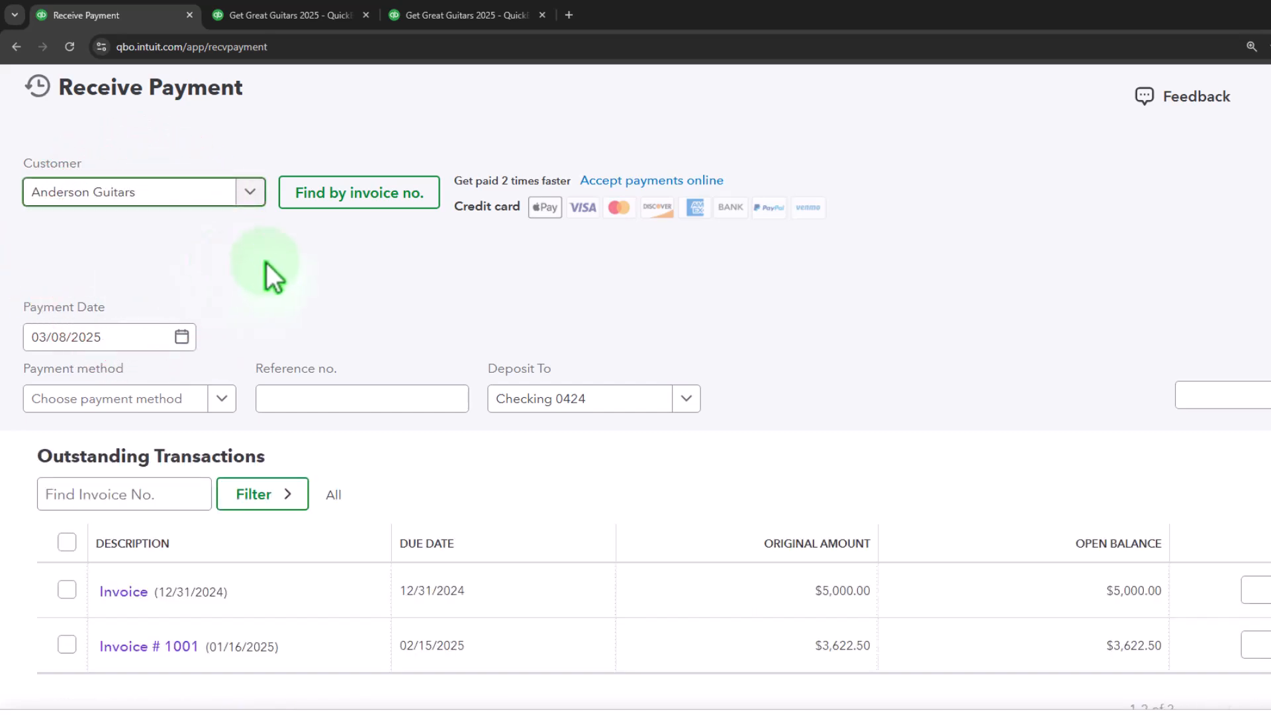
# Set the payment date to 01/16/2025 and the payment method to Cash.
pyautogui.press('Tab')
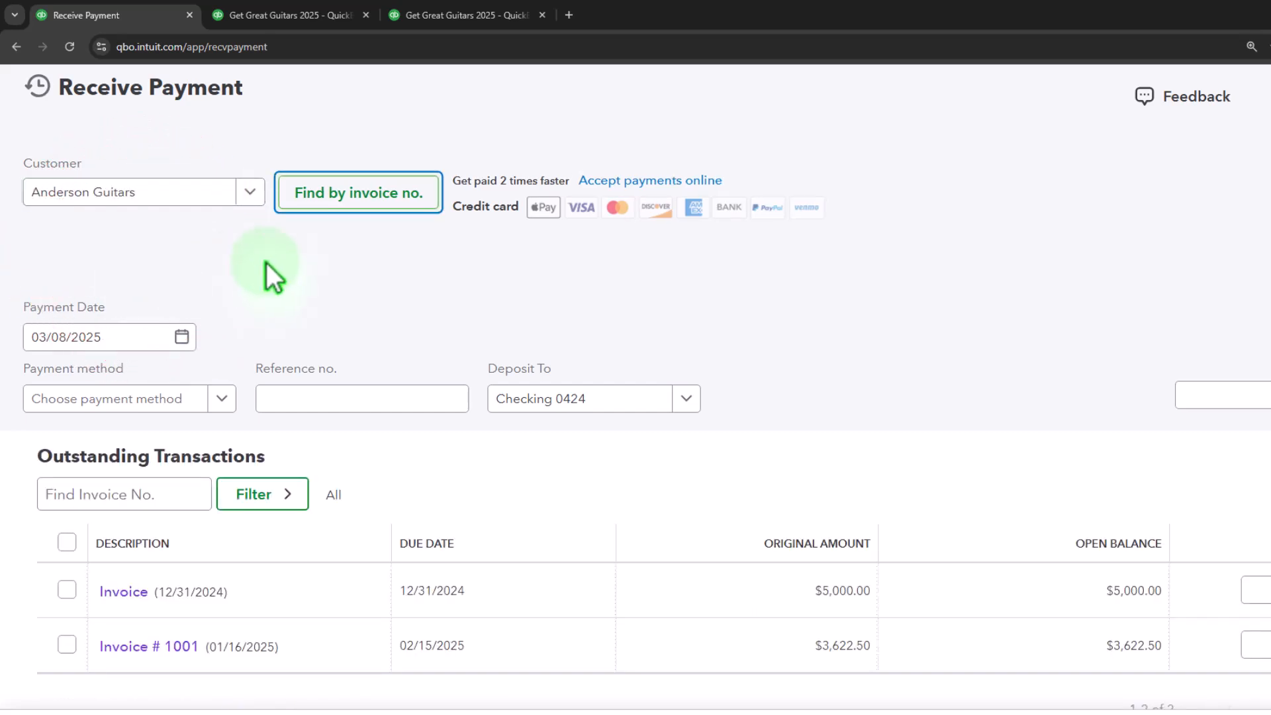
pyautogui.press('Tab')
pyautogui.press('Tab')
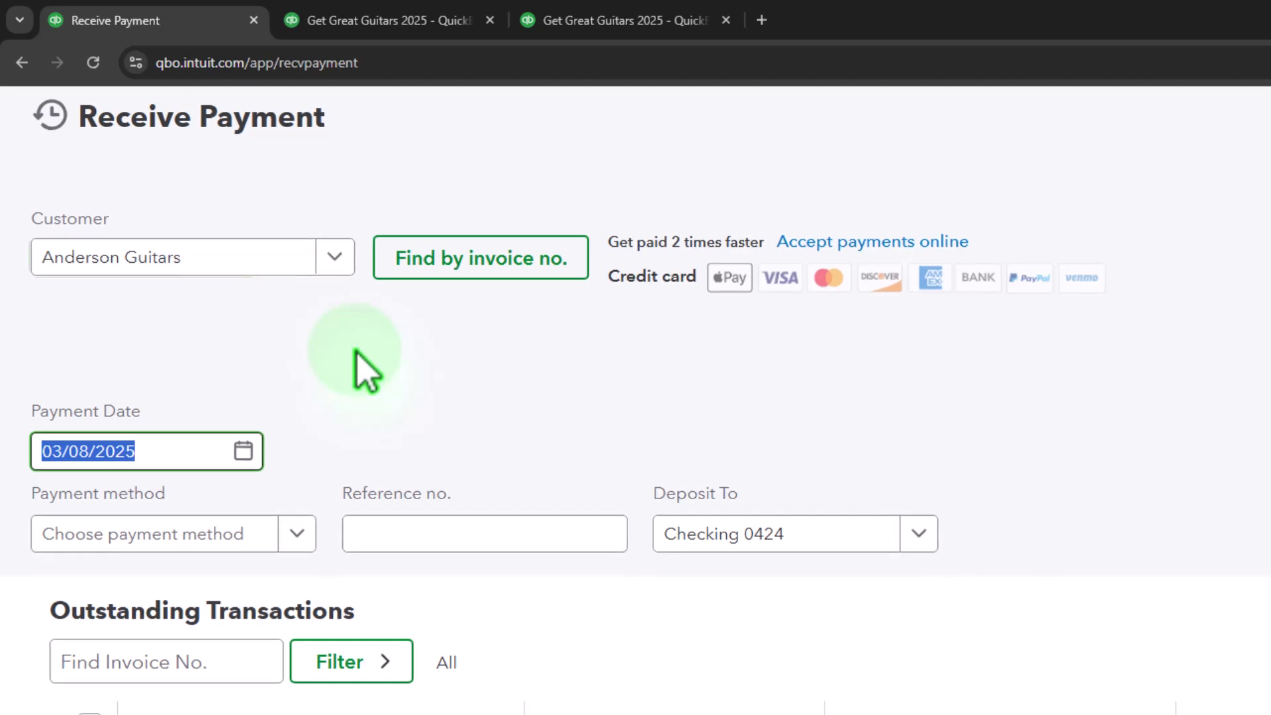
pyautogui.write('011625')
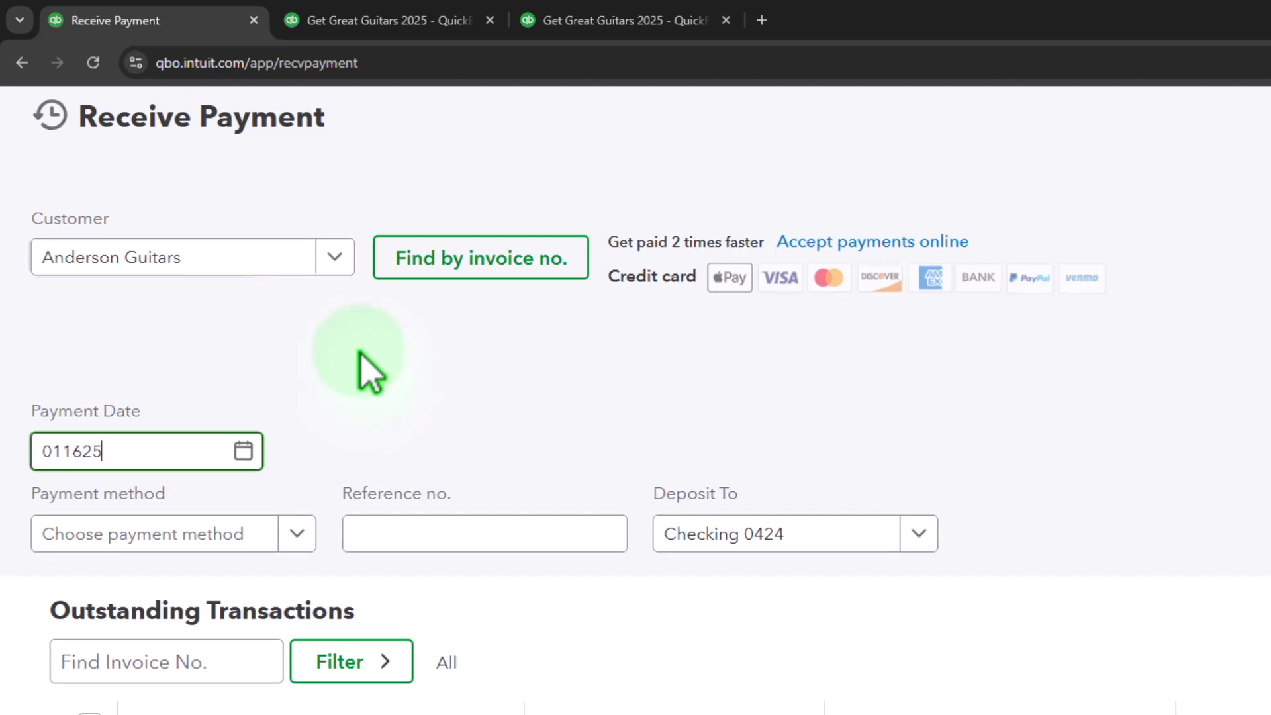
pyautogui.press('Tab')
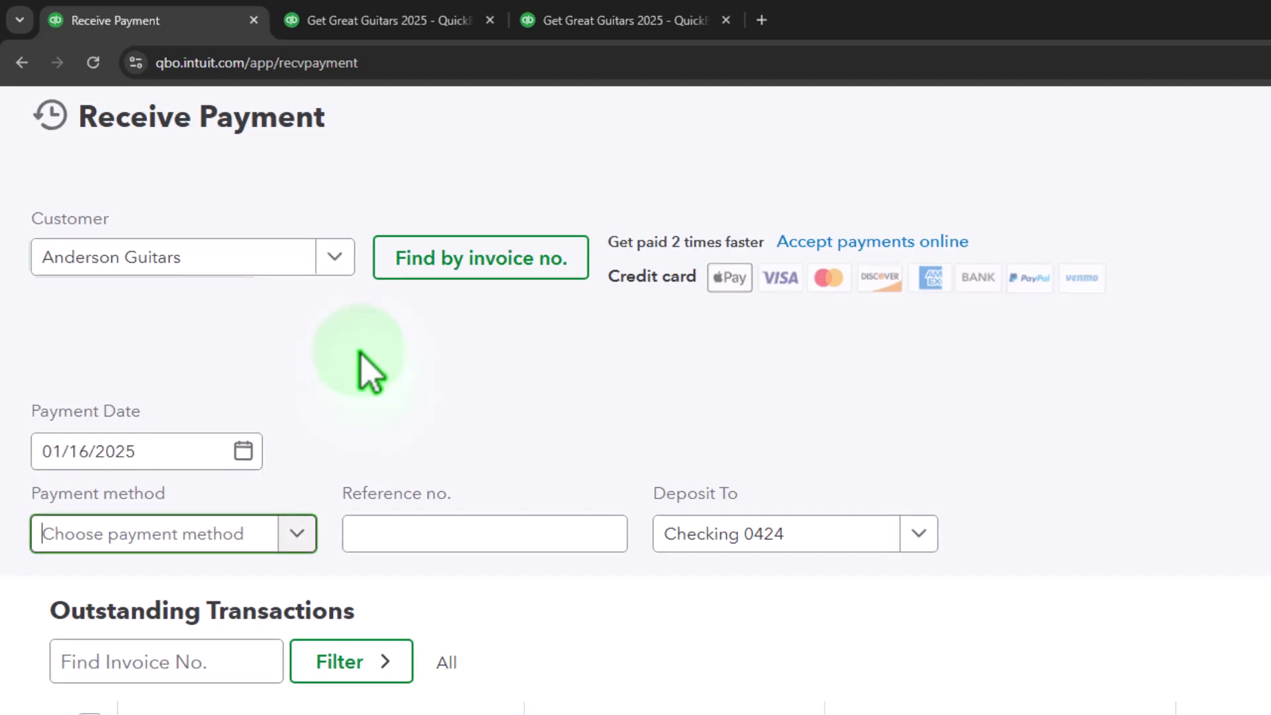
pyautogui.click(296, 534)
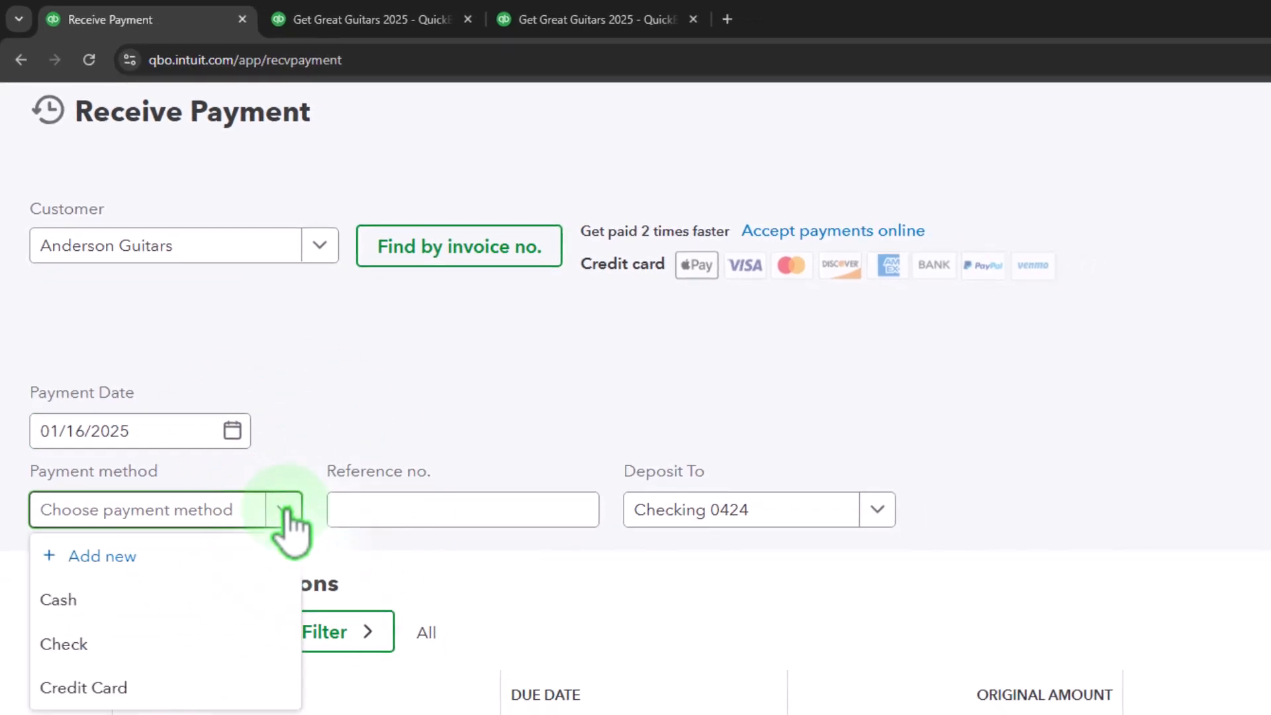
pyautogui.click(232, 596)
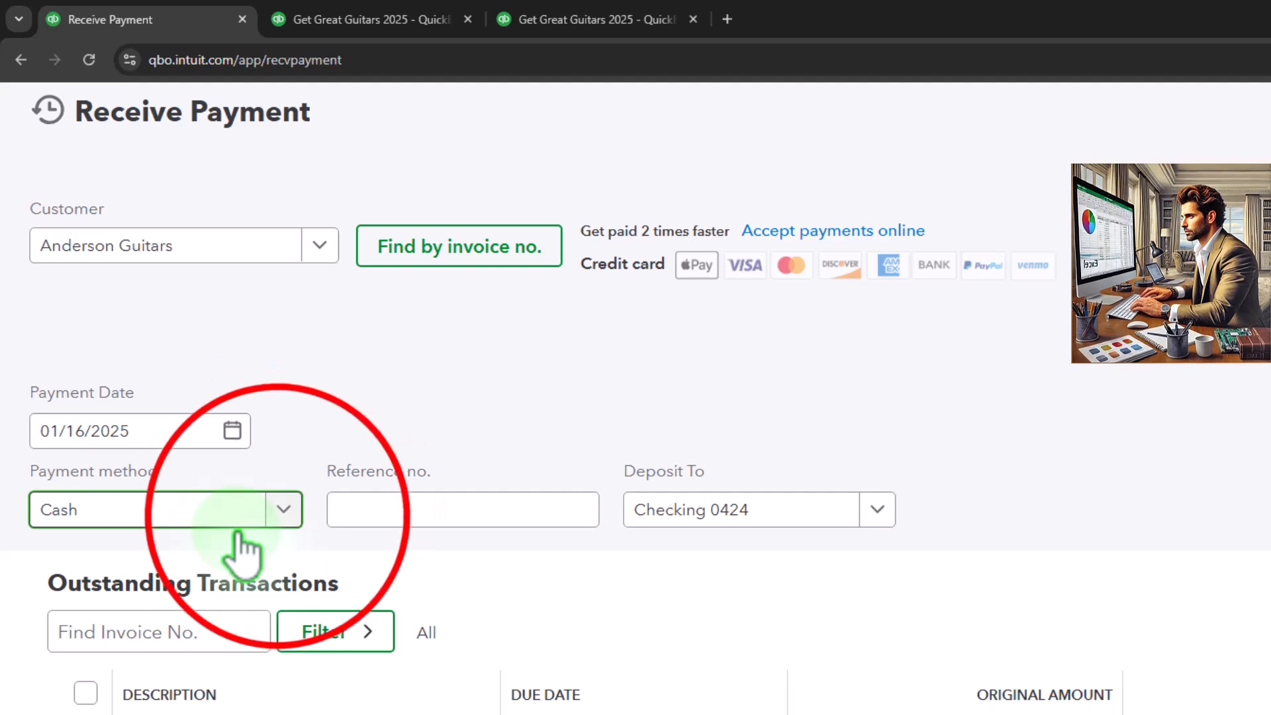
pyautogui.click(284, 511)
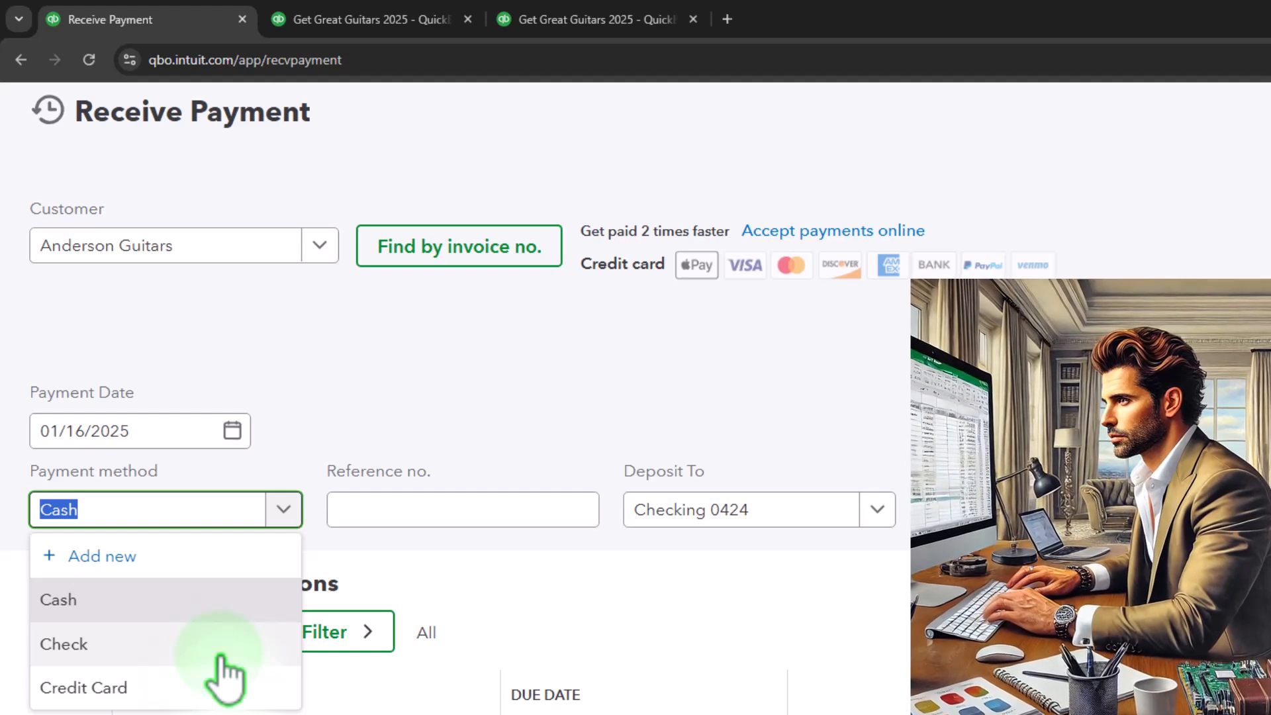
pyautogui.click(579, 361)
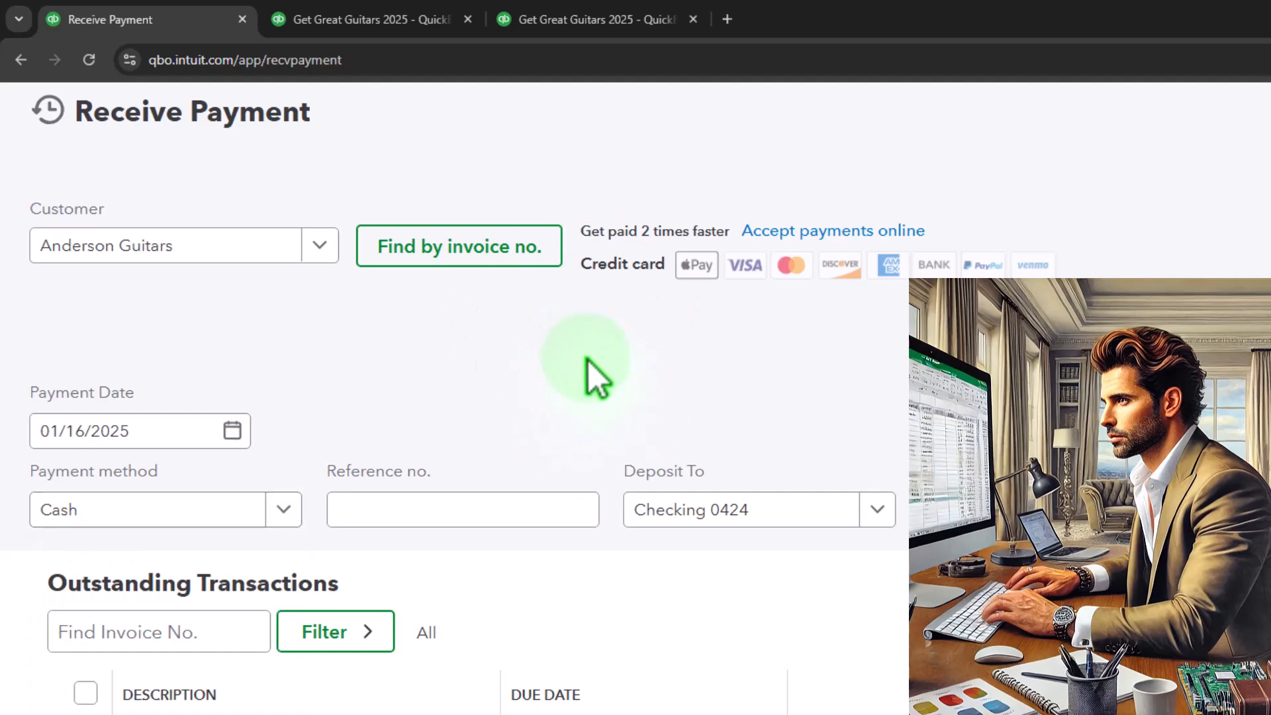
# Set the payment's deposit account to Payments to deposit.
pyautogui.click(762, 521)
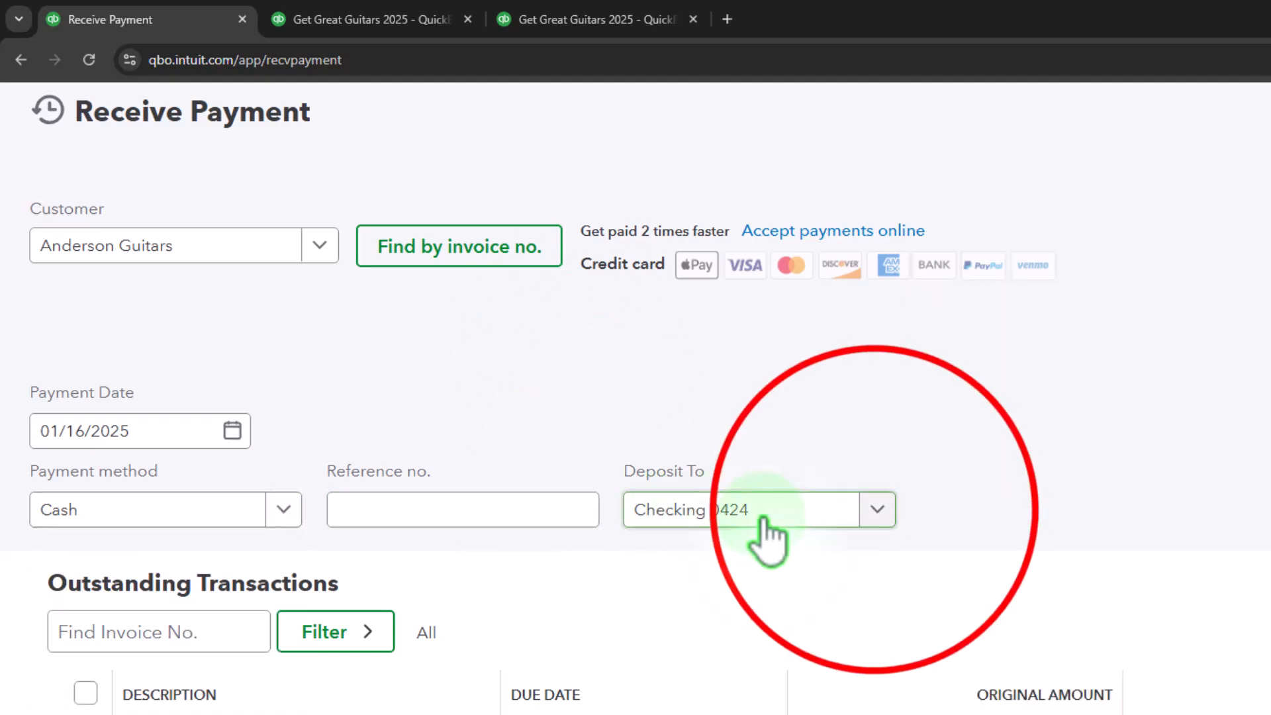
pyautogui.click(877, 510)
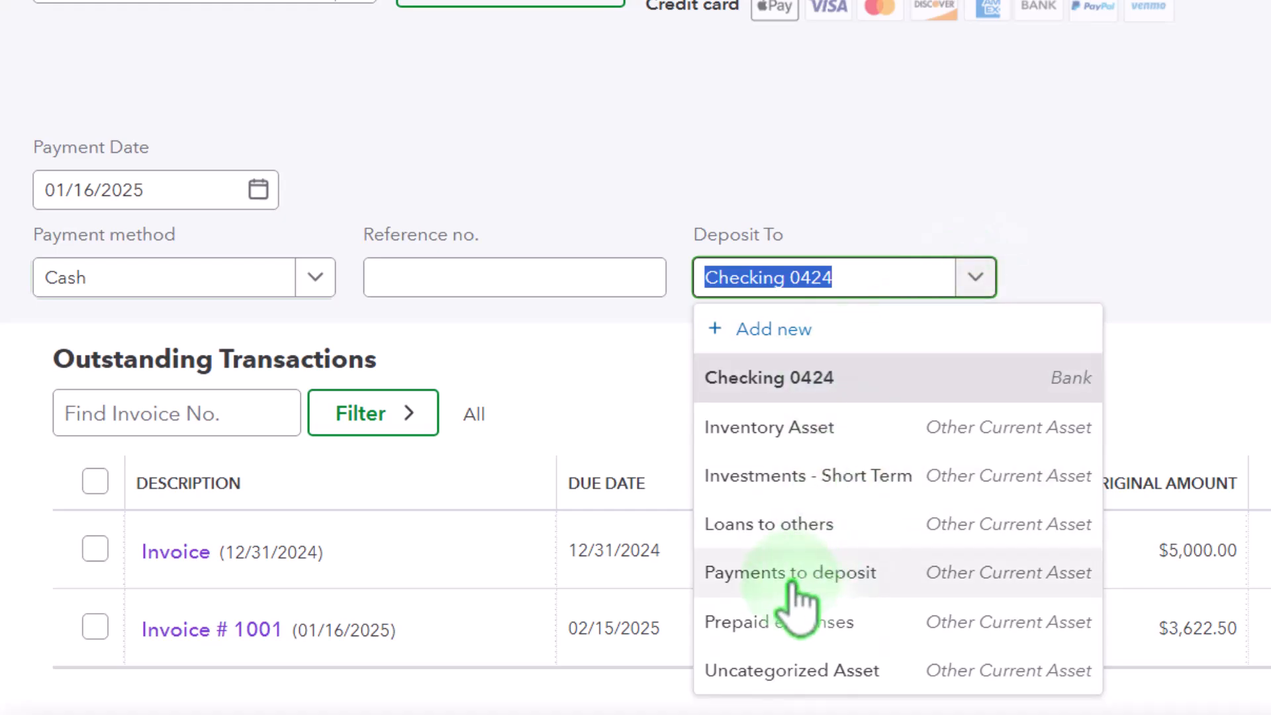
pyautogui.click(1243, 182)
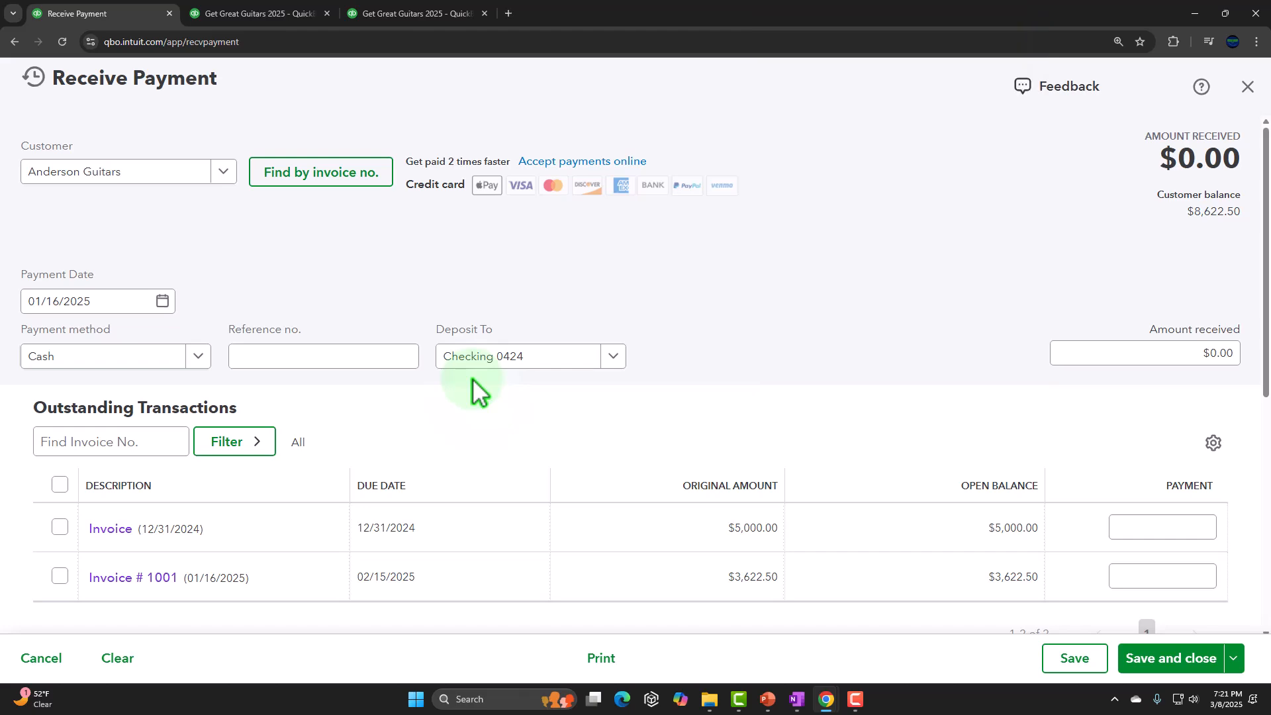
pyautogui.click(606, 360)
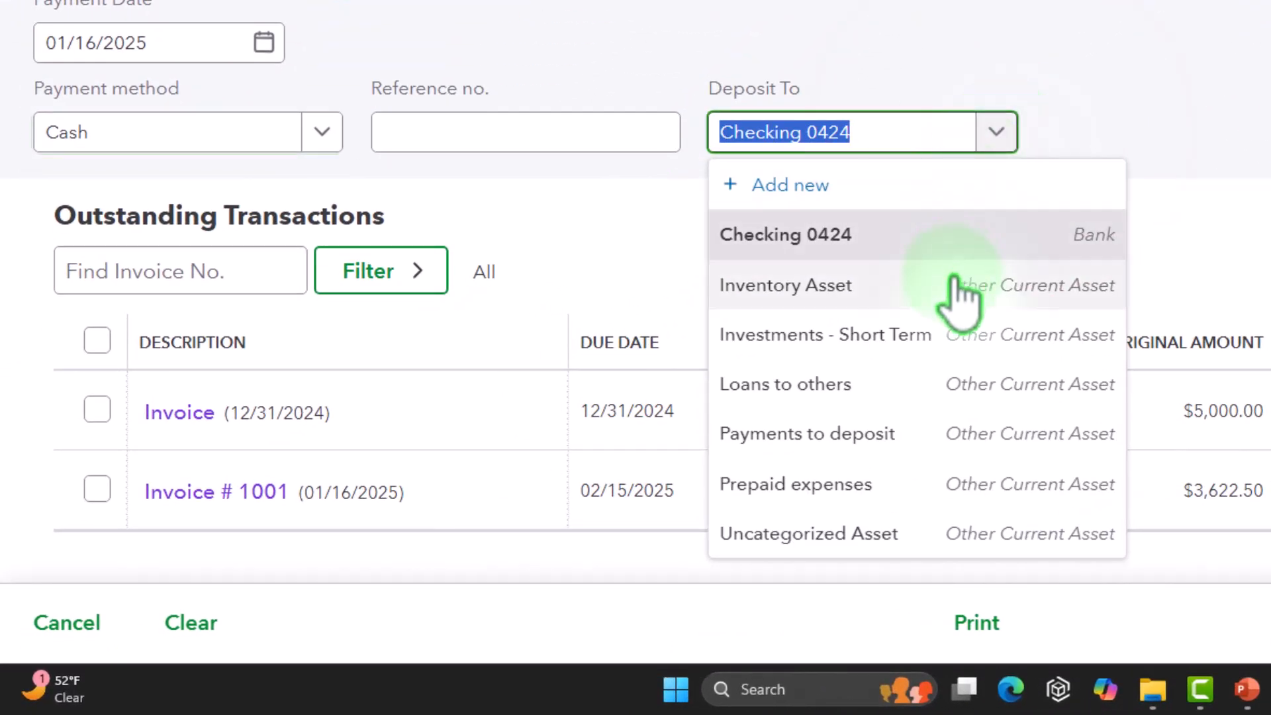
pyautogui.click(933, 434)
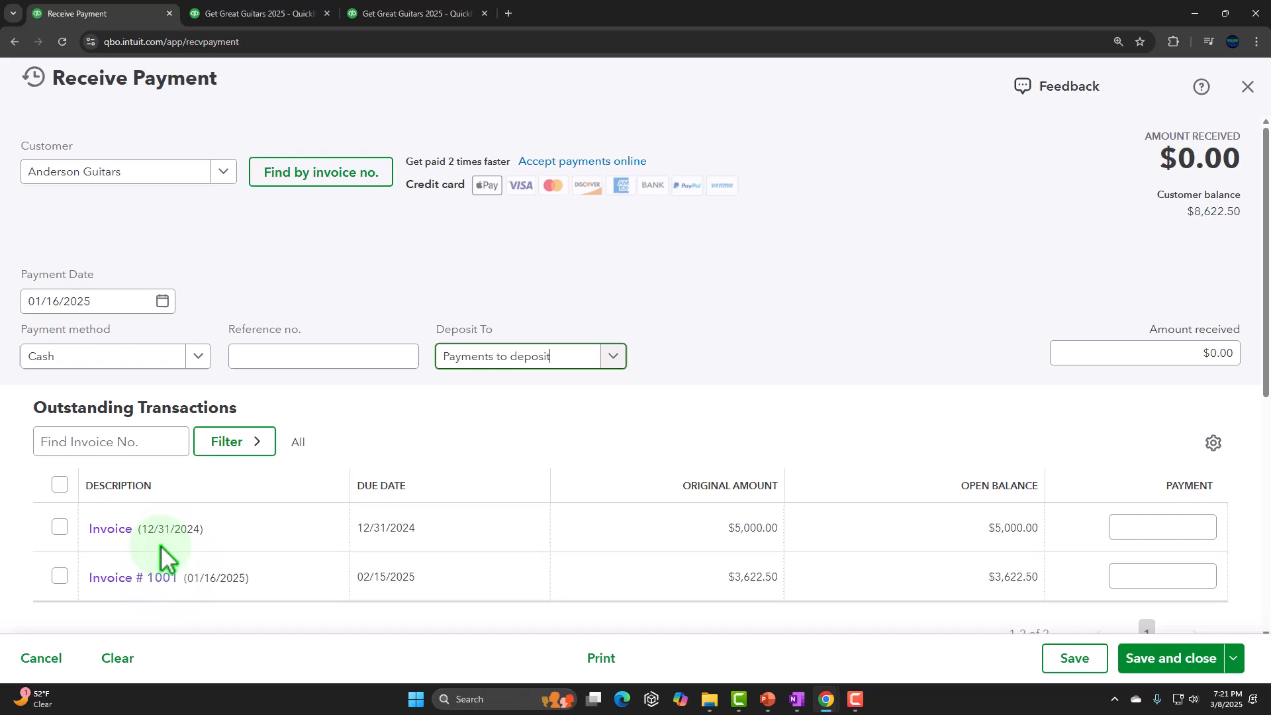
# Apply the payment to only the 12/31/2024 invoice for $5,000.00, then save and close it.
pyautogui.click(60, 575)
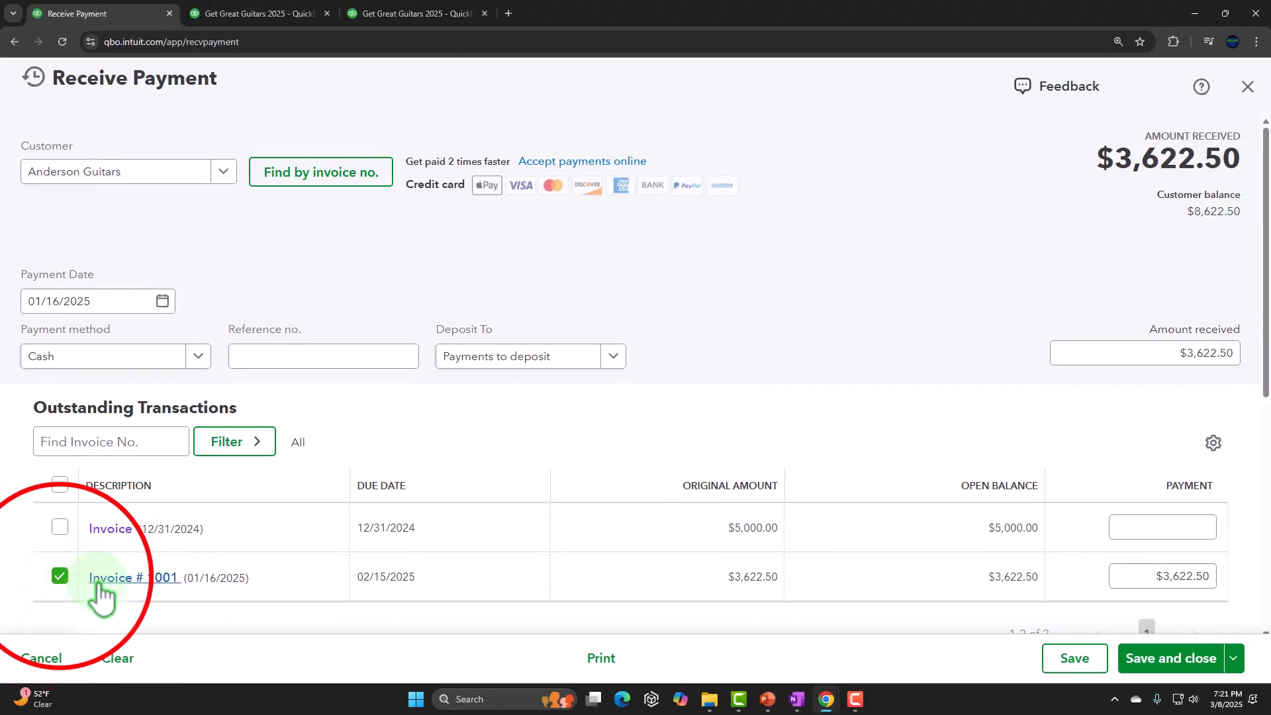
pyautogui.click(61, 577)
pyautogui.click(59, 530)
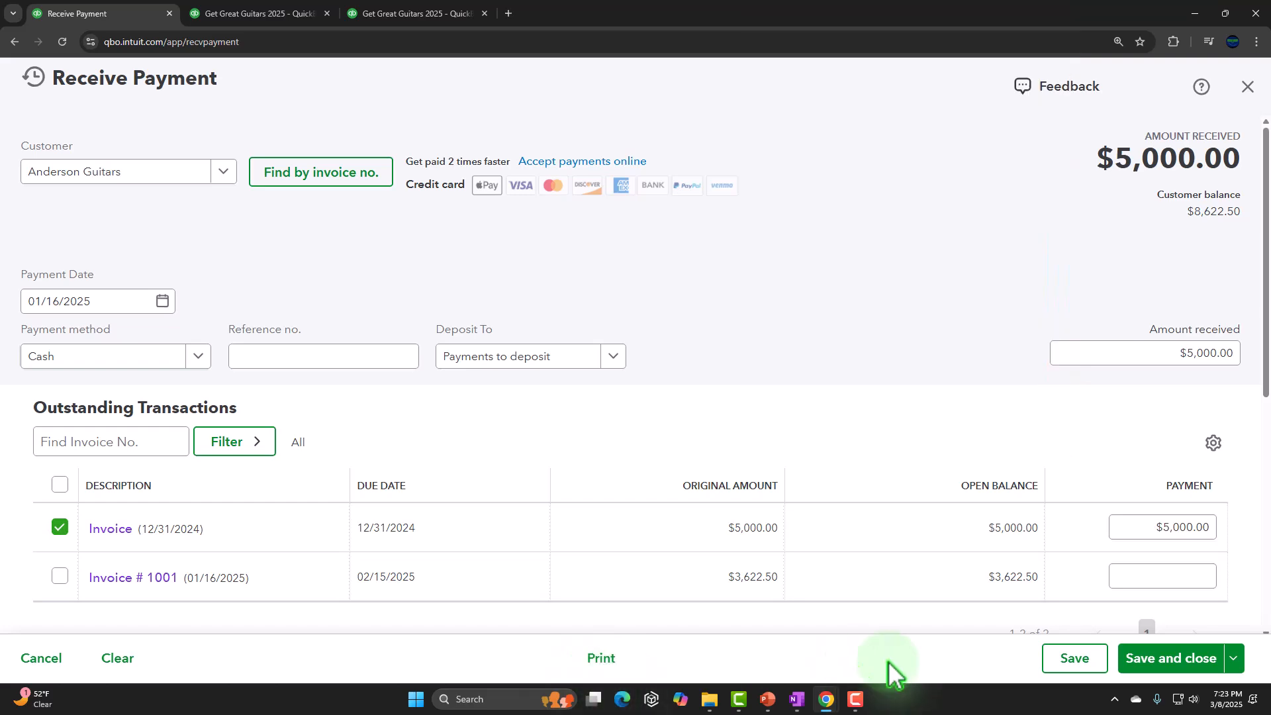
pyautogui.click(1181, 655)
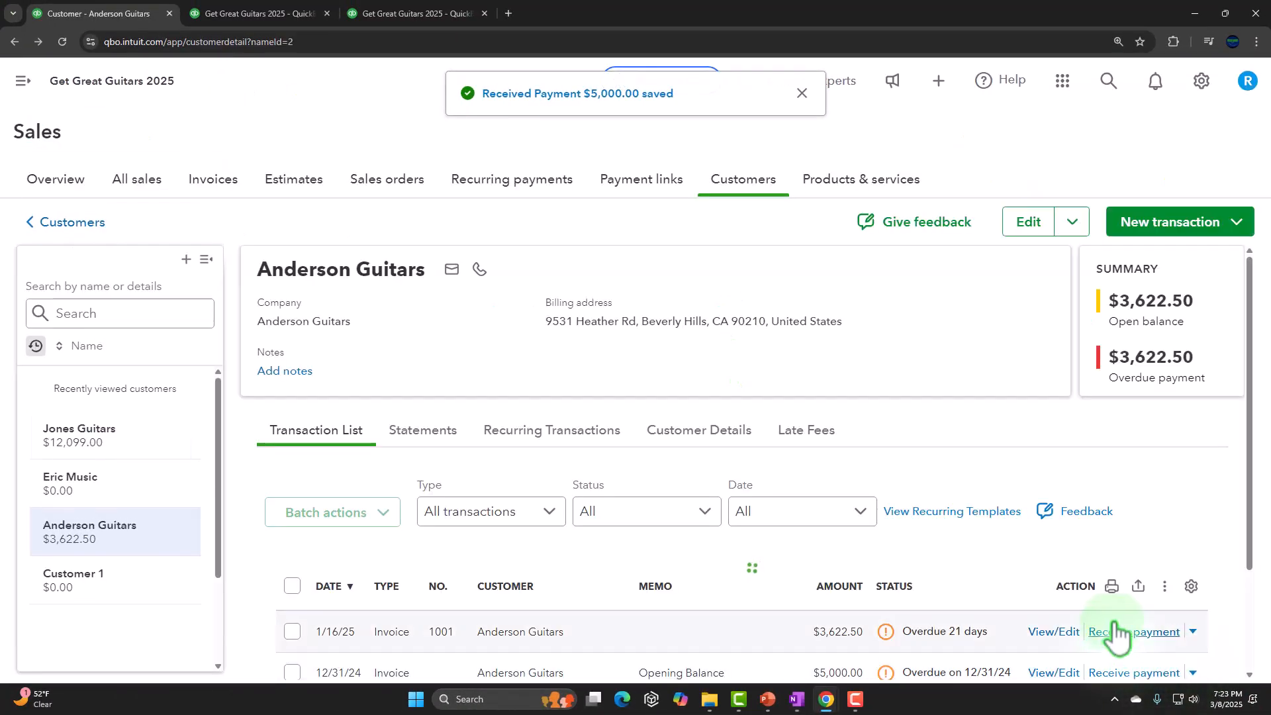
# Switch to the January 2025 Balance Sheet and rerun it to include the new payment.
pyautogui.click(238, 9)
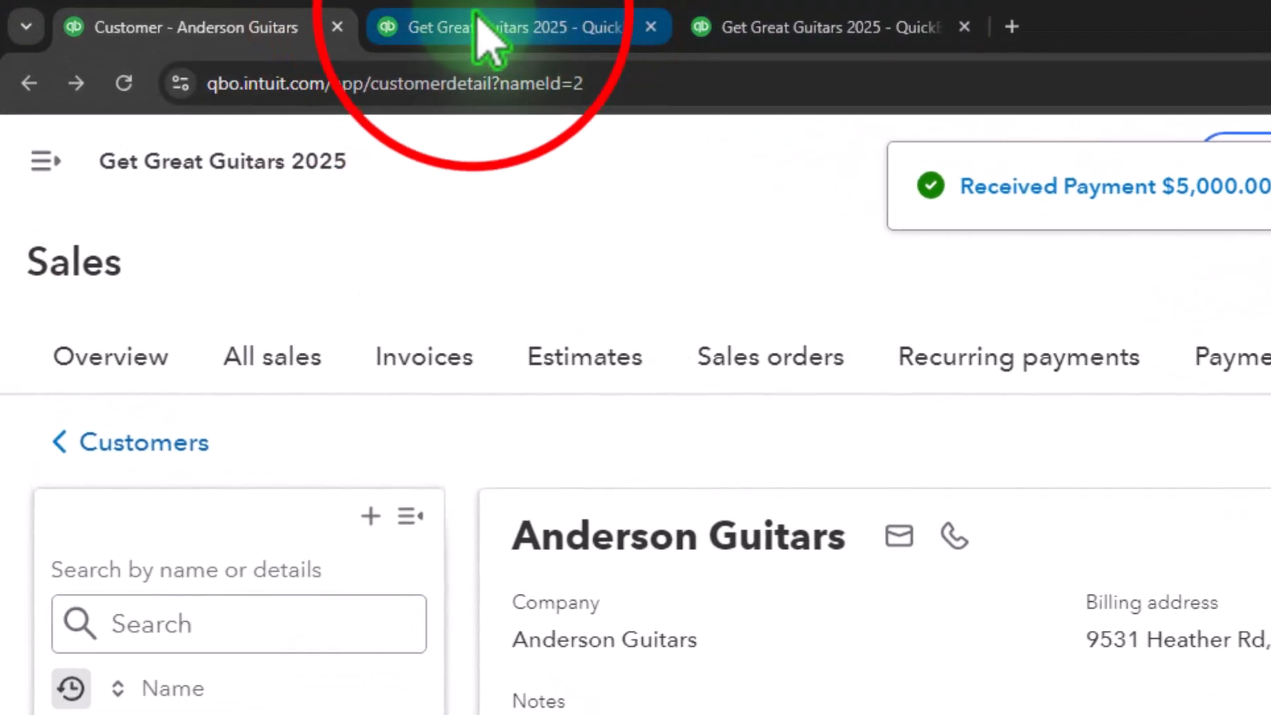
pyautogui.click(474, 20)
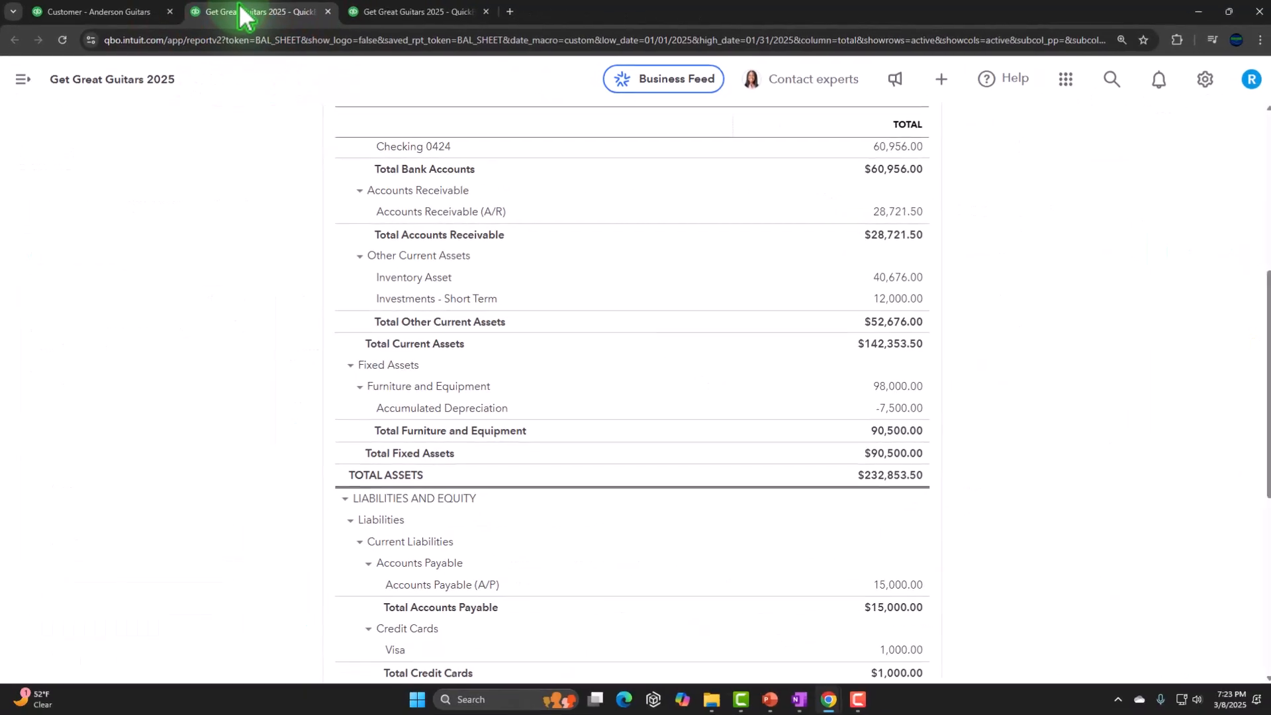
pyautogui.scroll(5, 318, 281)
pyautogui.click(900, 128)
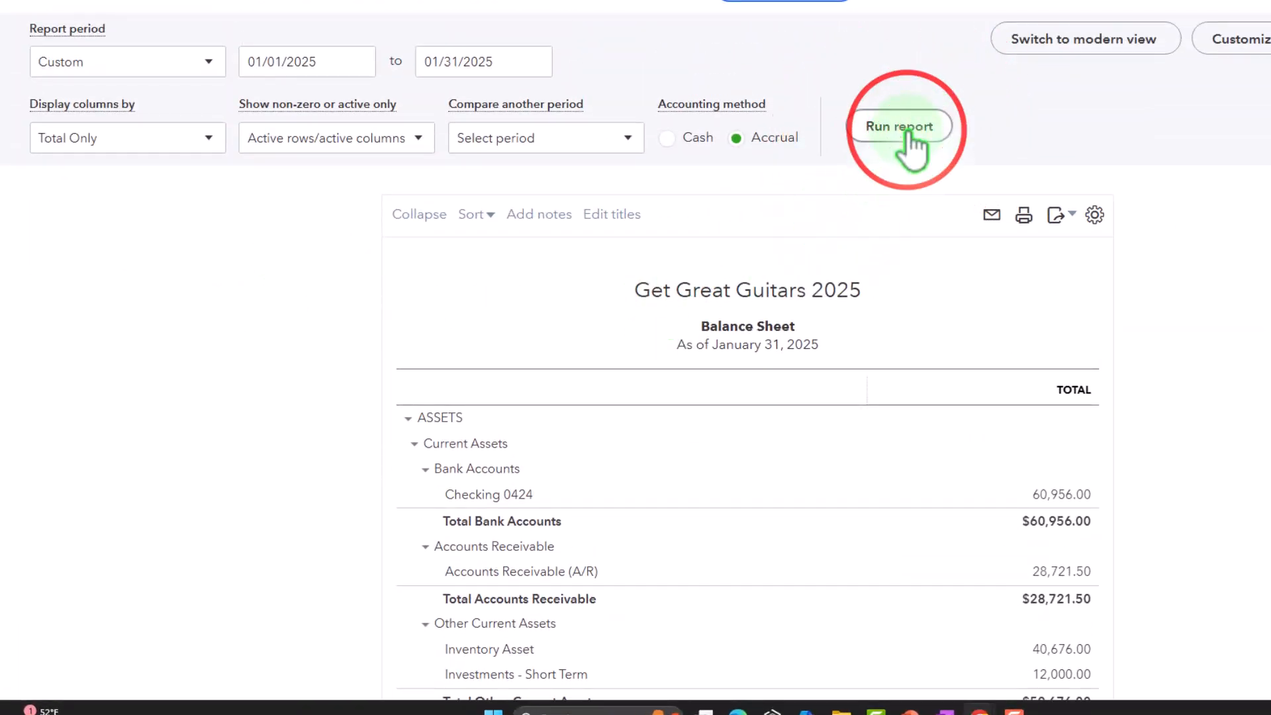
pyautogui.scroll(-5, 324, 378)
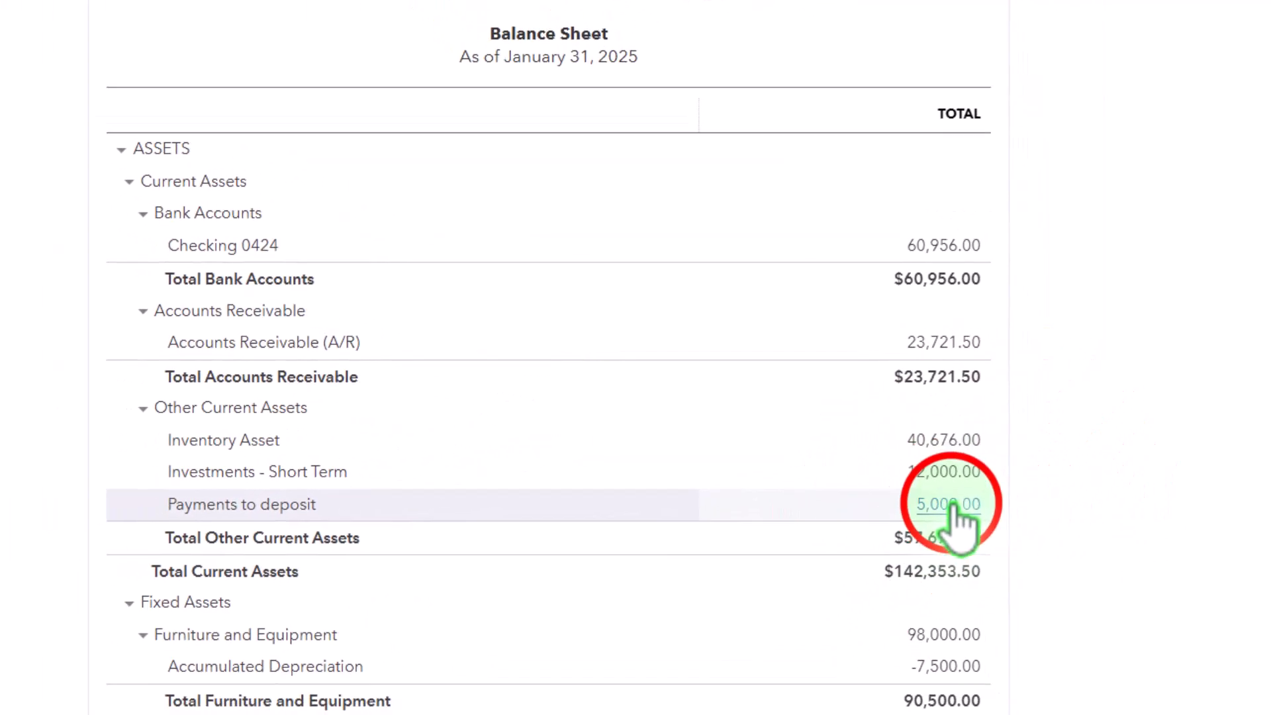
# Drill into the Payments to deposit balance, open the Anderson Guitars payment behind it, and return to the Balance Sheet.
pyautogui.click(949, 504)
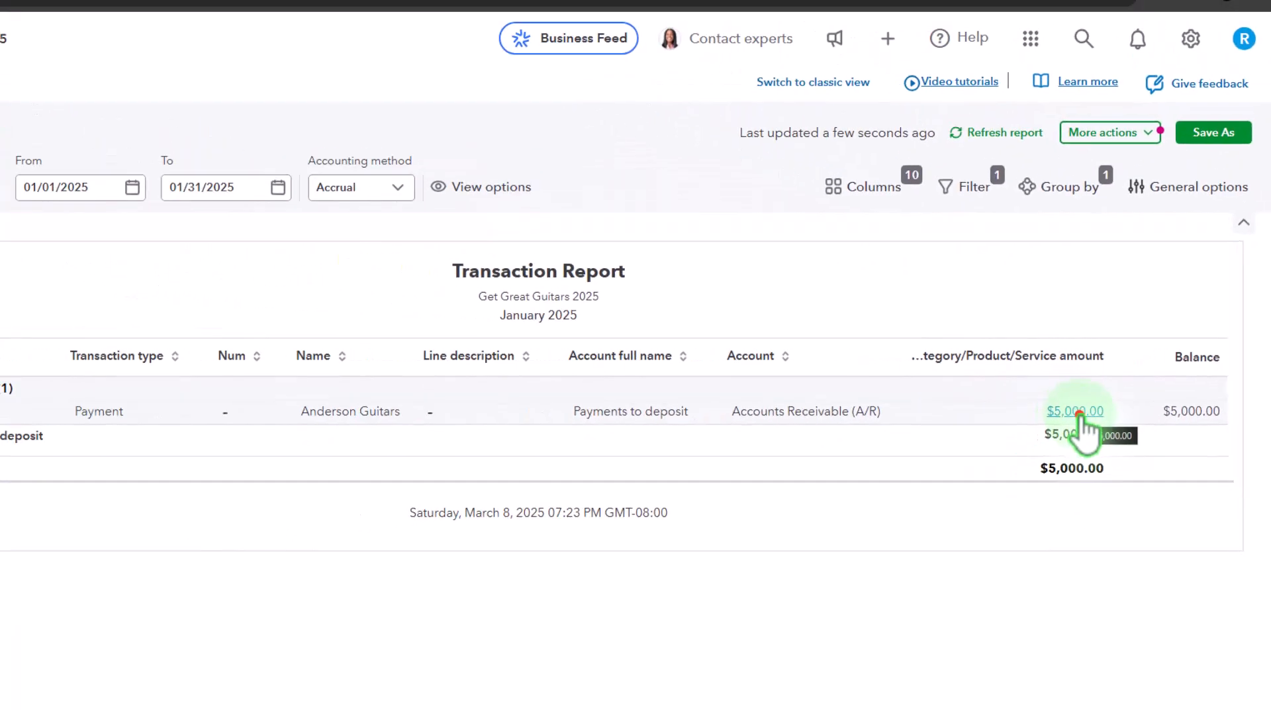
pyautogui.click(1079, 412)
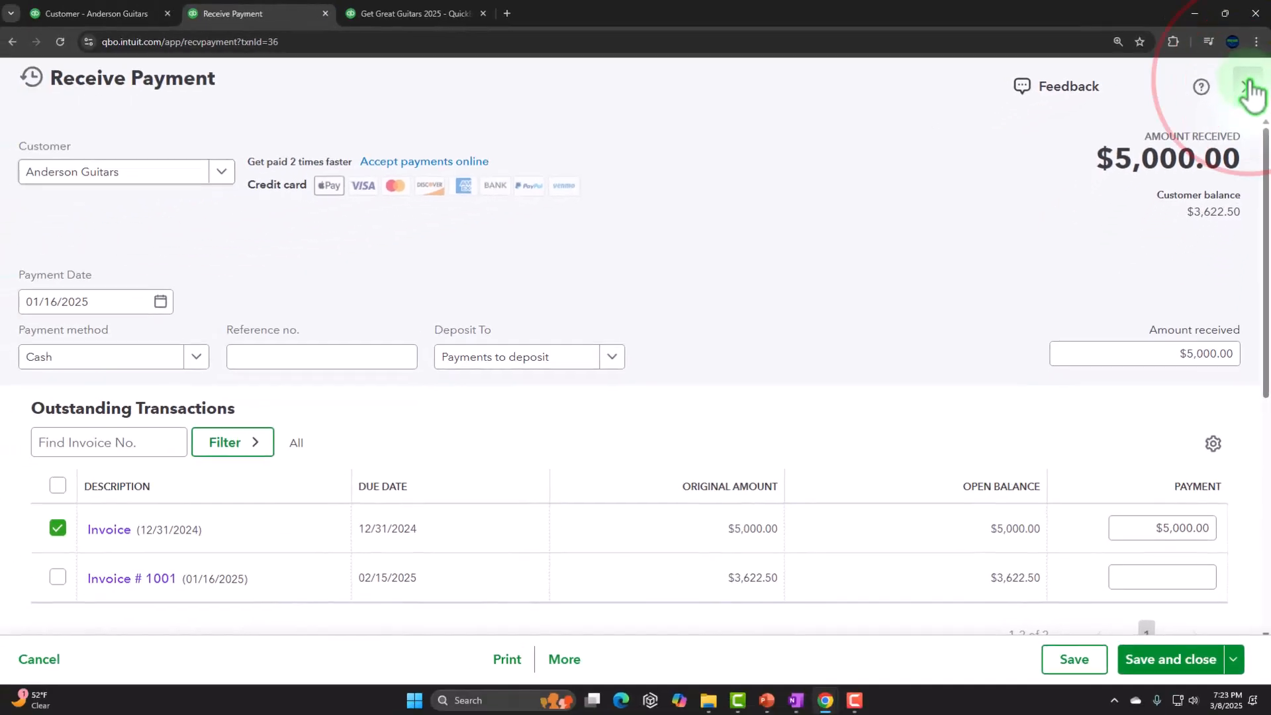
pyautogui.click(1230, 151)
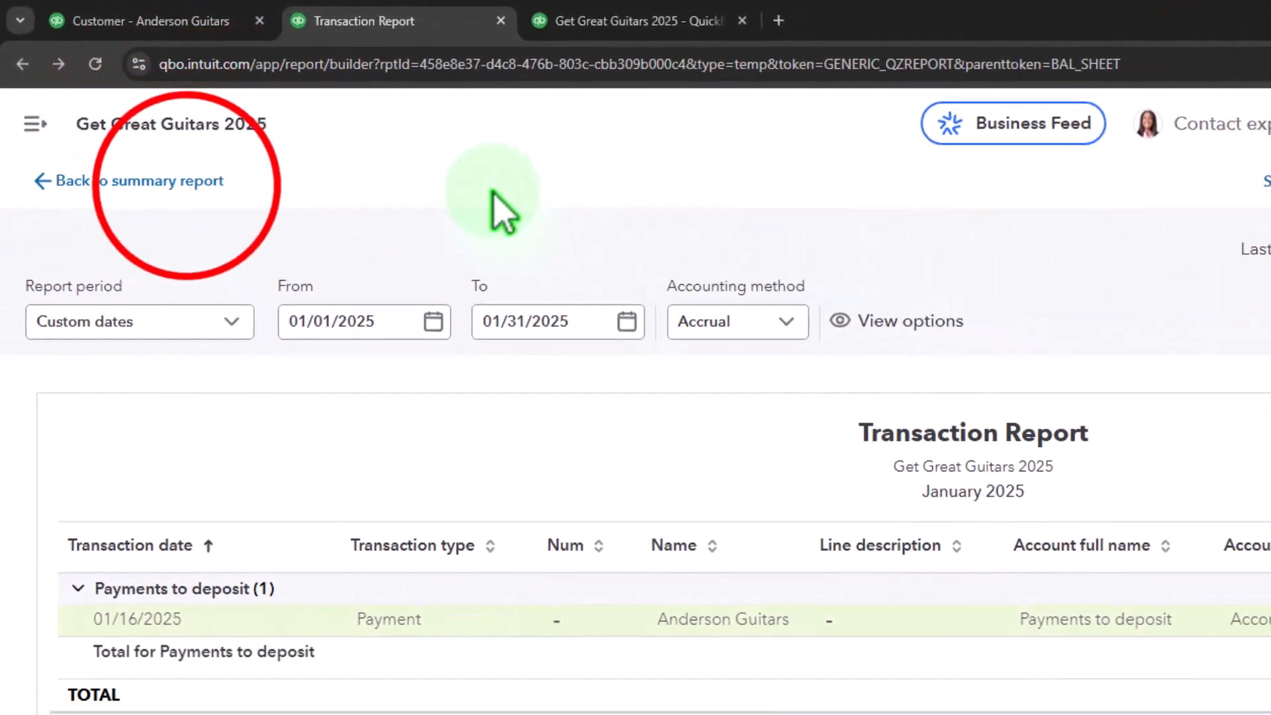
pyautogui.click(192, 182)
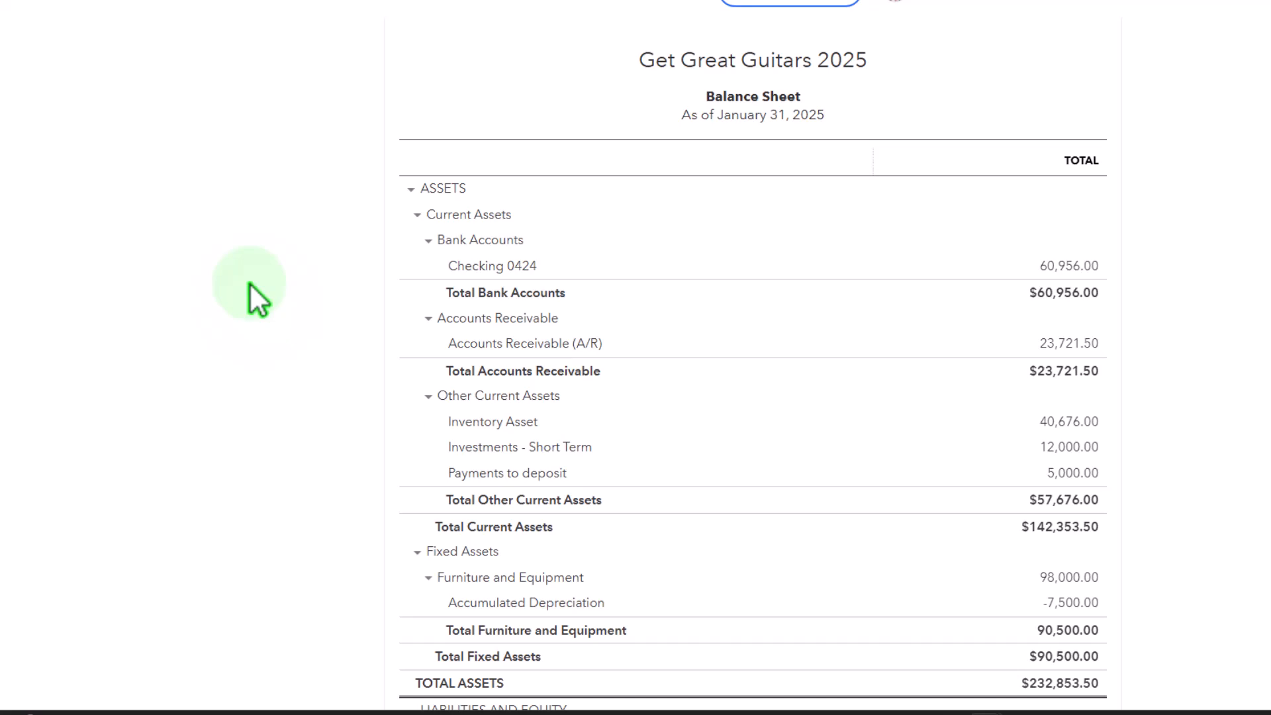
# Examine the transactions behind the Accounts Receivable (A/R) balance and return to the Balance Sheet.
pyautogui.scroll(-2, 249, 282)
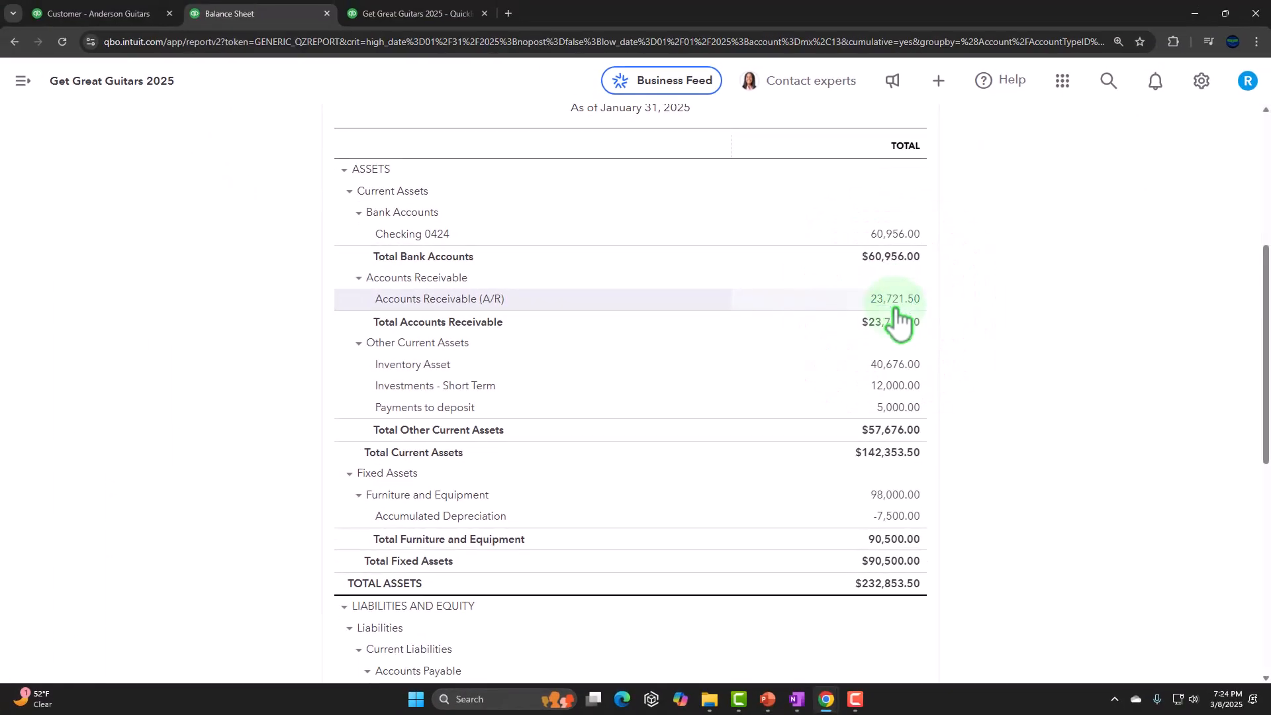
pyautogui.click(895, 300)
pyautogui.scroll(-1, 820, 366)
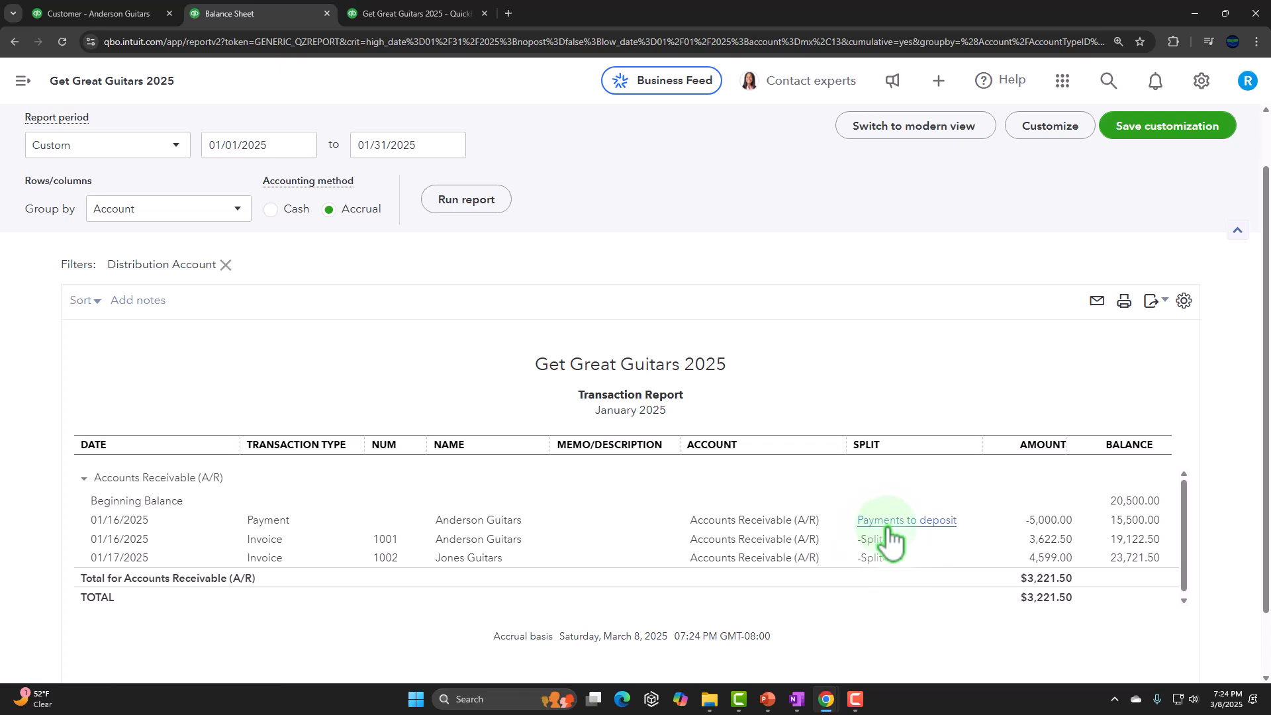
pyautogui.scroll(1, 145, 343)
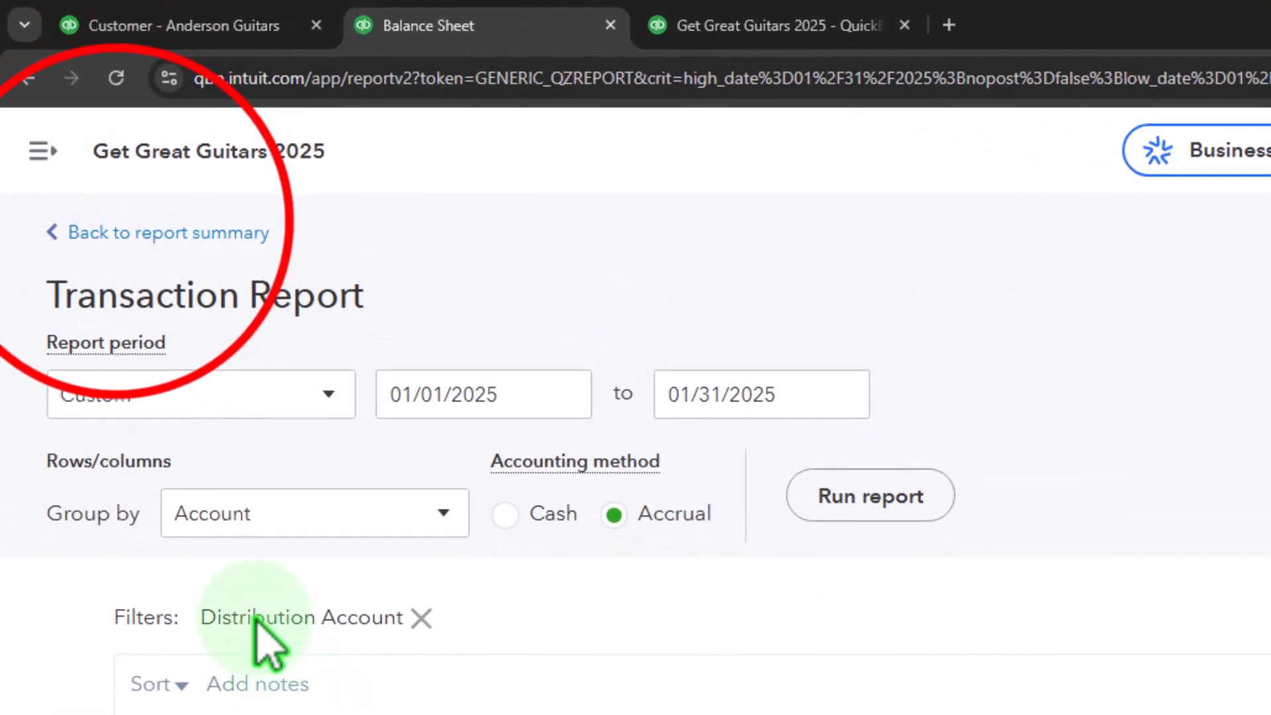
pyautogui.click(118, 241)
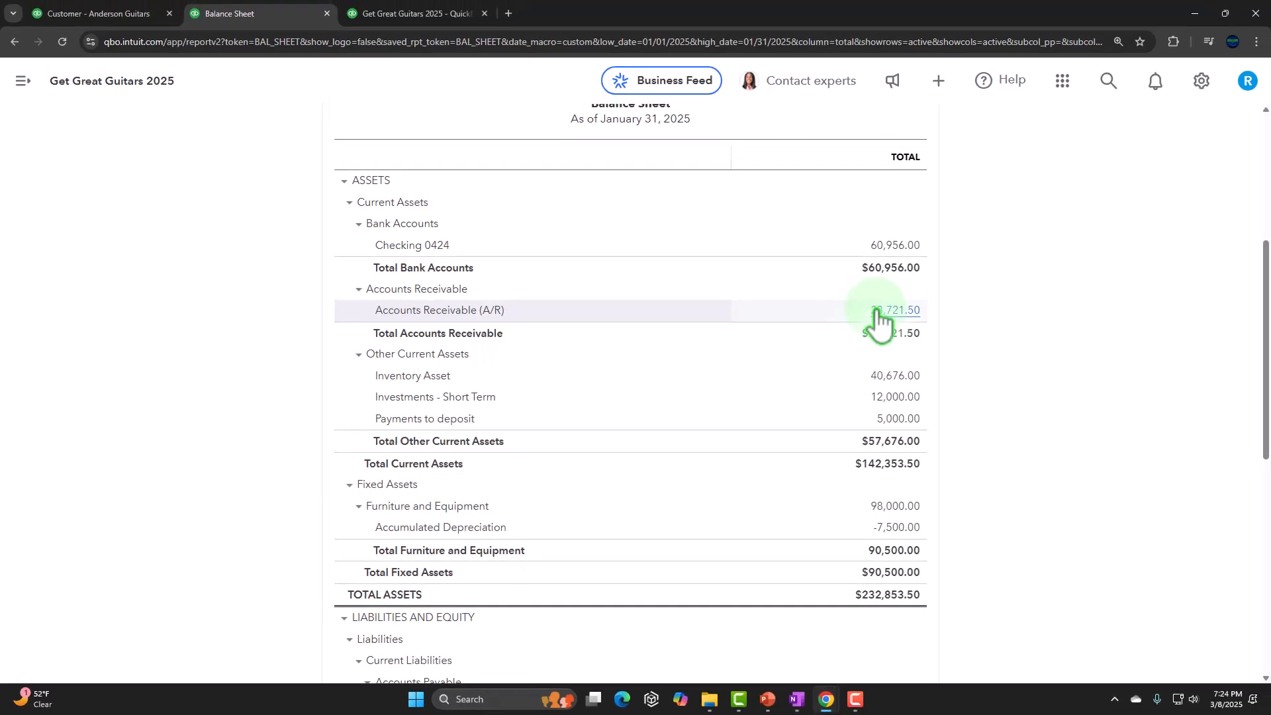
# Go back to the Anderson Guitars customer page and open the Standard reports page from there.
pyautogui.click(85, 15)
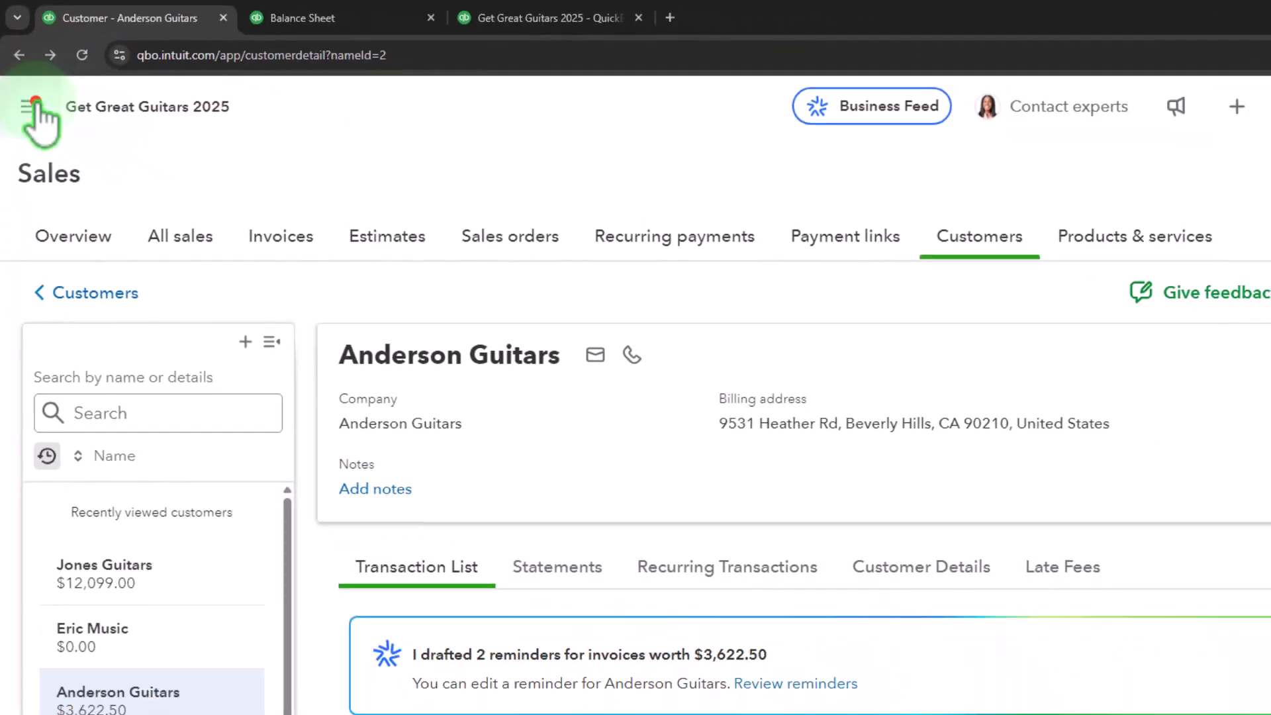
pyautogui.click(24, 89)
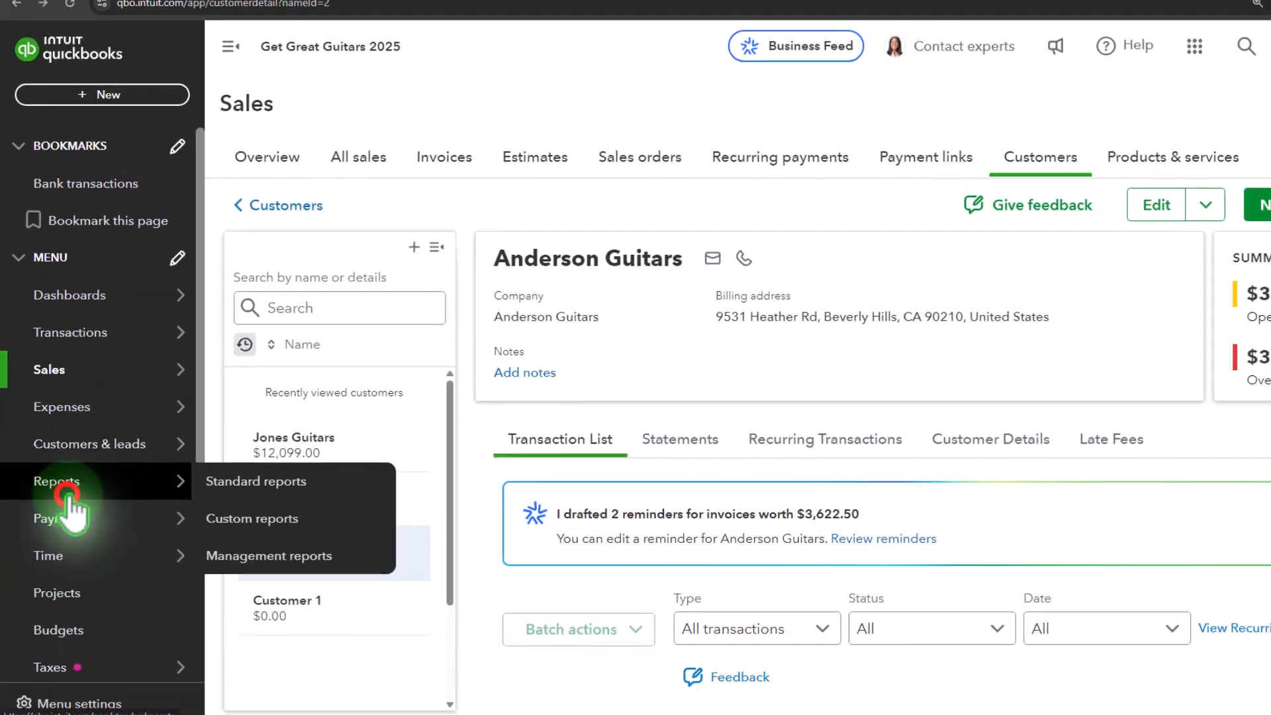
pyautogui.click(58, 475)
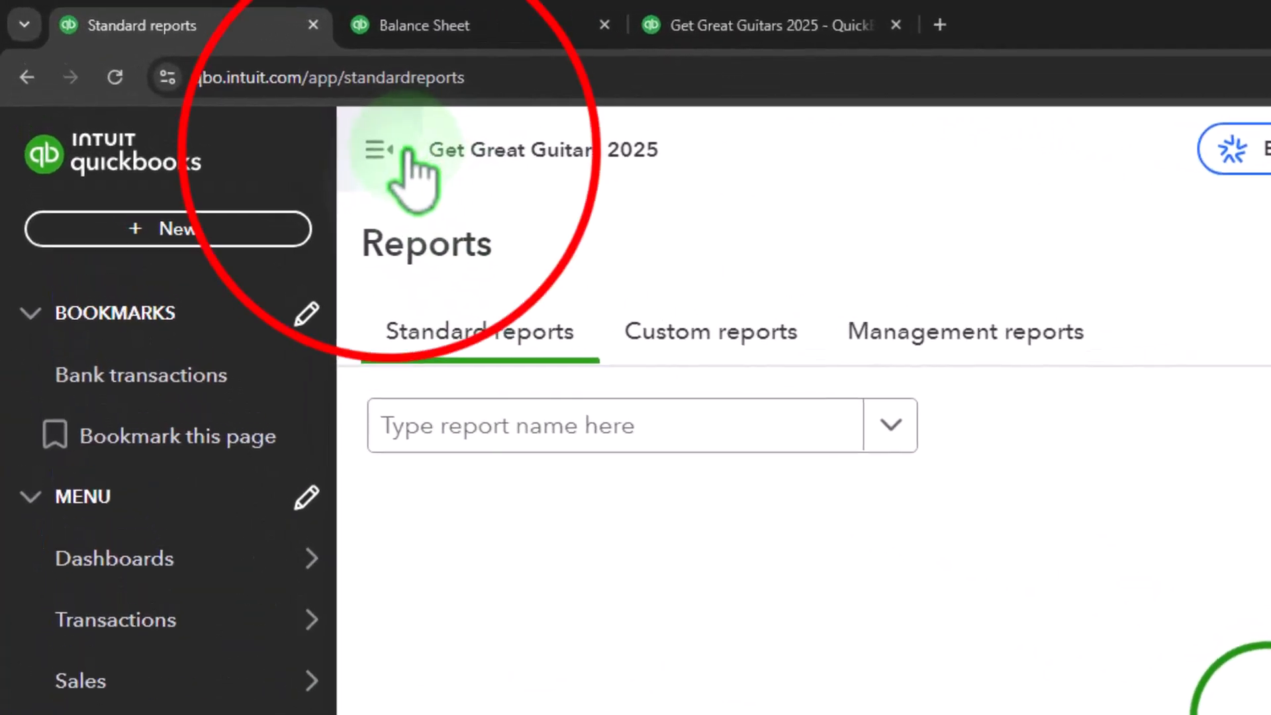
# Open the Customer Balance Detail report in a new browser tab, run it, and compare it with the Balance Sheet.
pyautogui.click(351, 139)
pyautogui.scroll(-3, 320, 635)
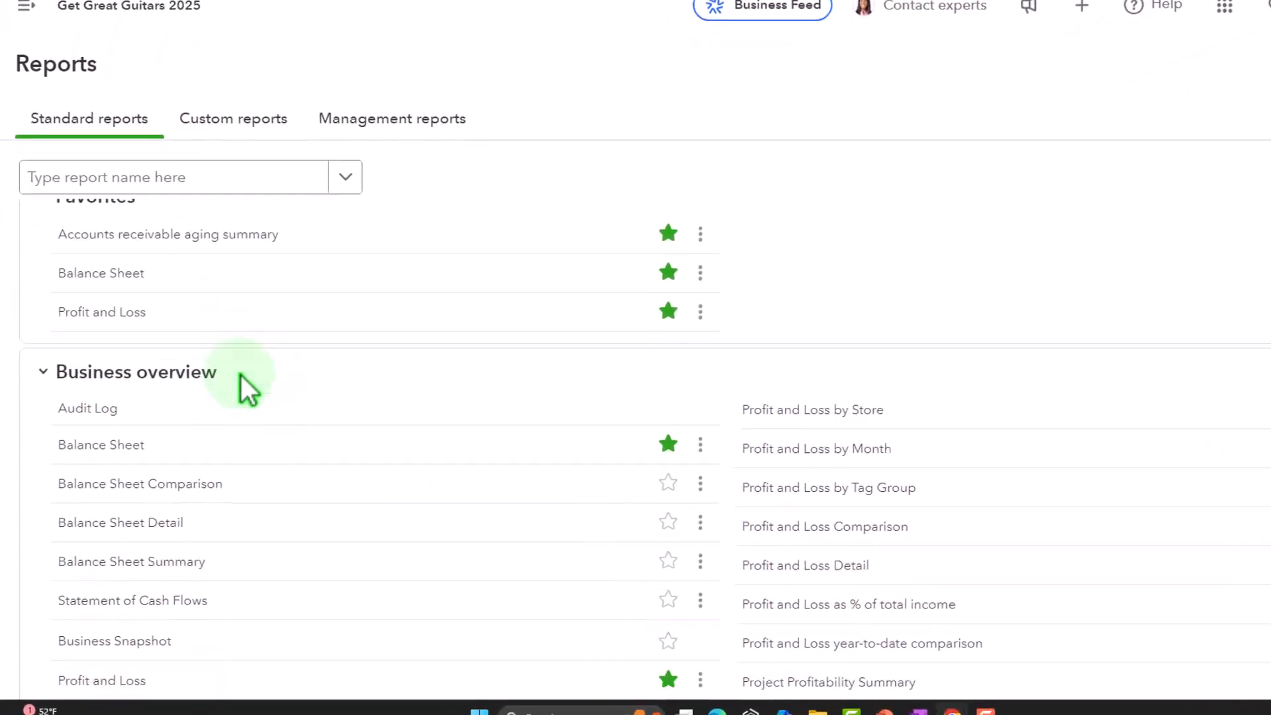
pyautogui.scroll(-4, 255, 364)
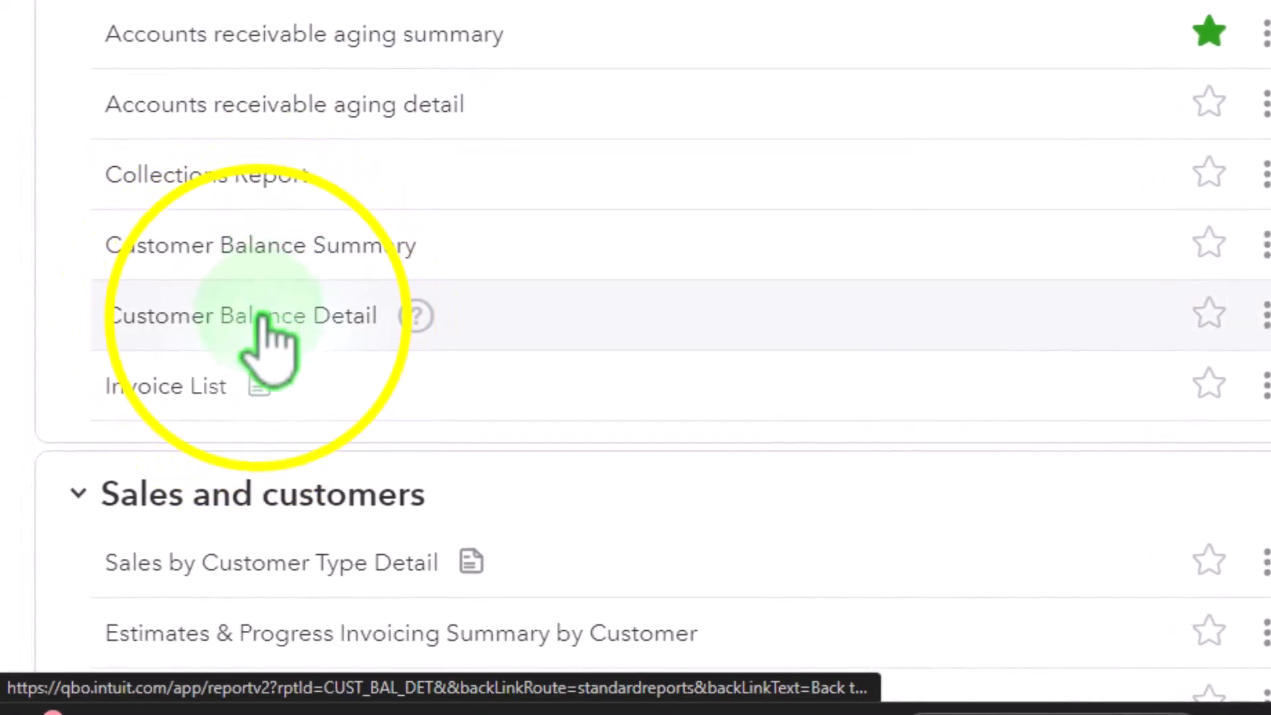
pyautogui.rightClick(263, 316)
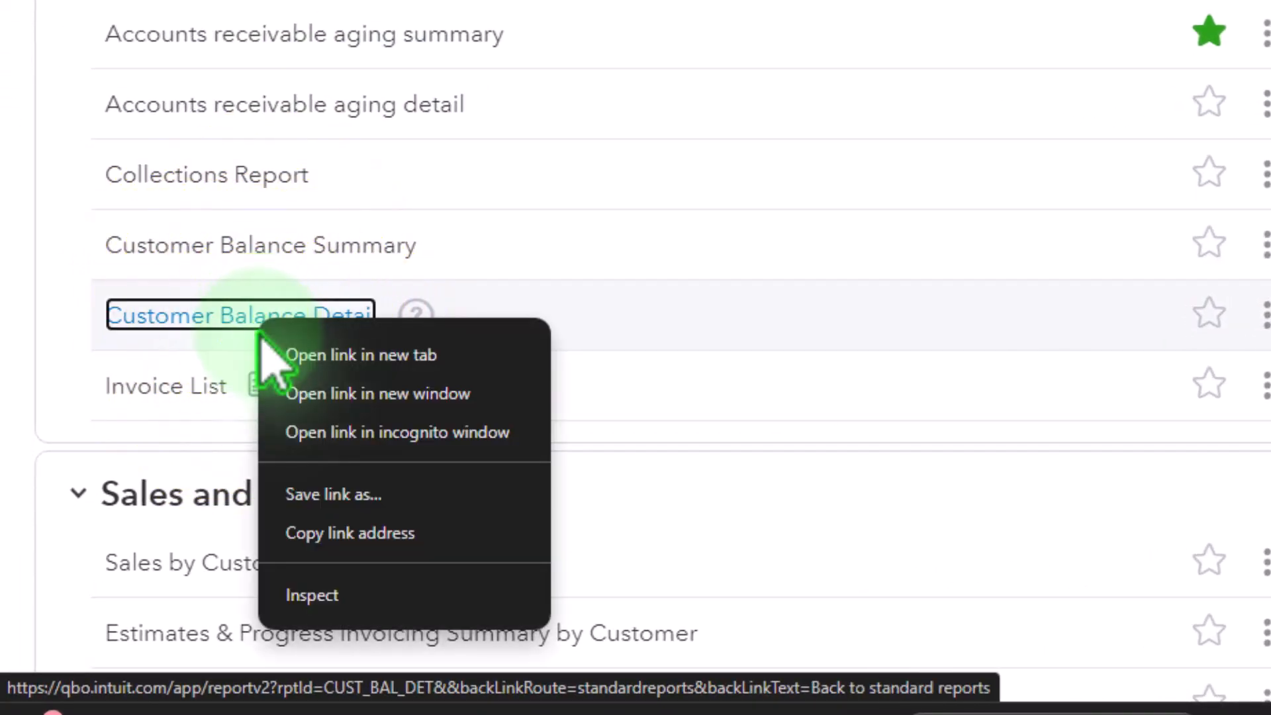
pyautogui.click(367, 356)
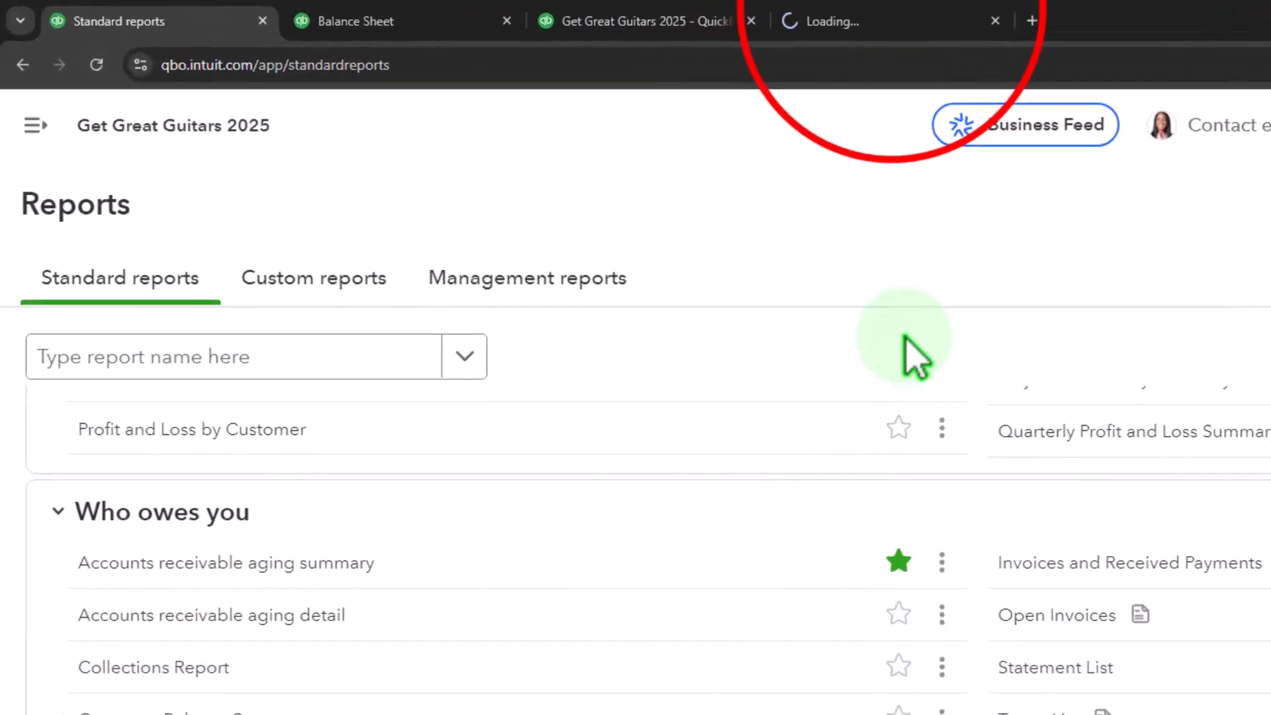
pyautogui.click(900, 23)
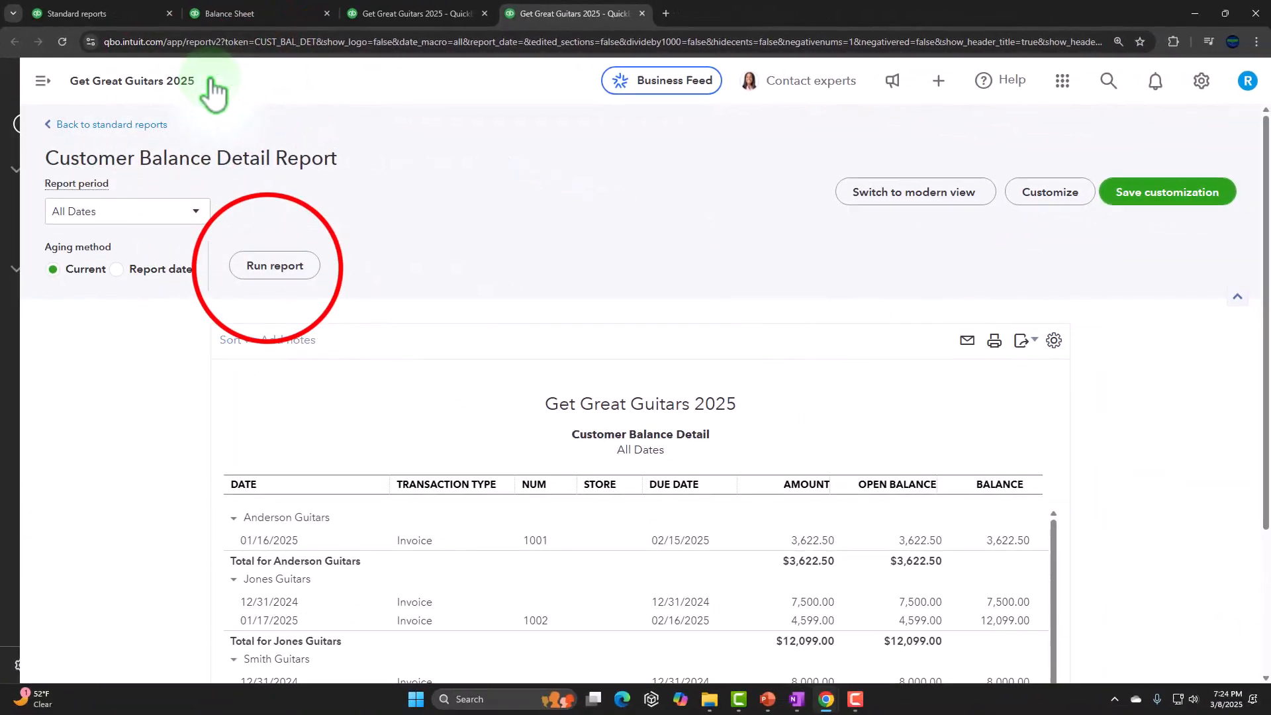
pyautogui.click(283, 268)
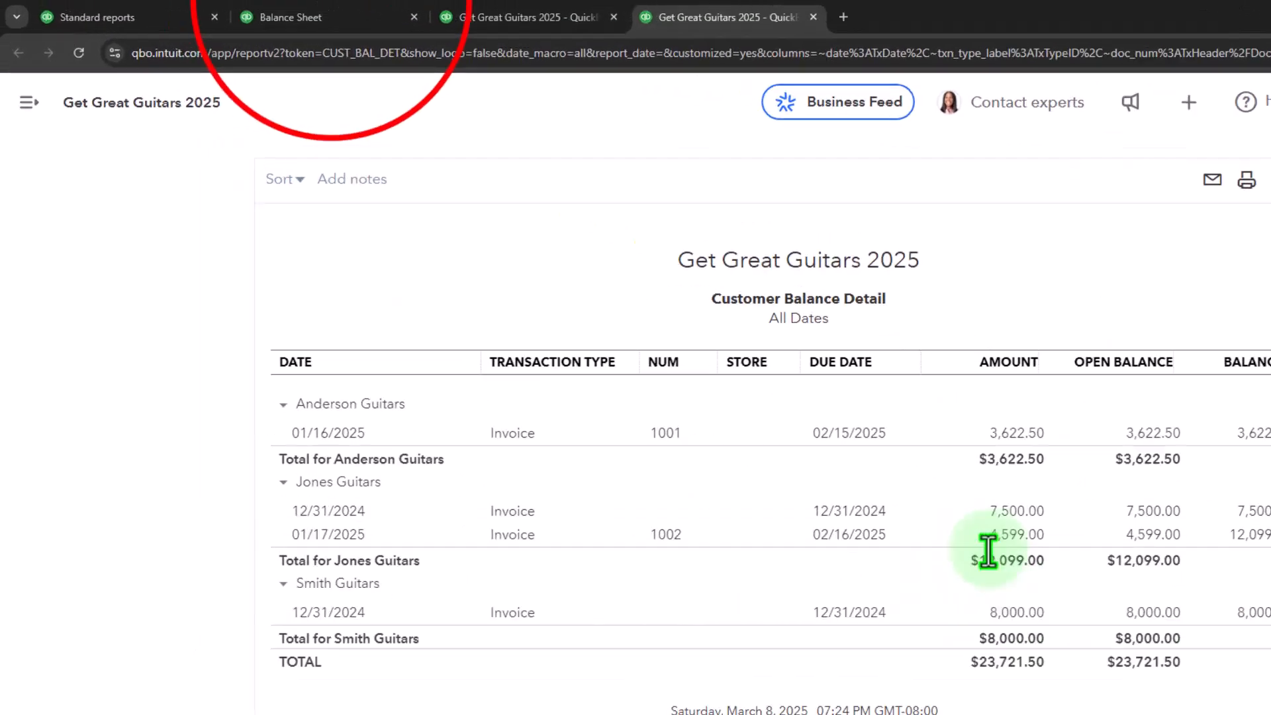
pyautogui.click(463, 22)
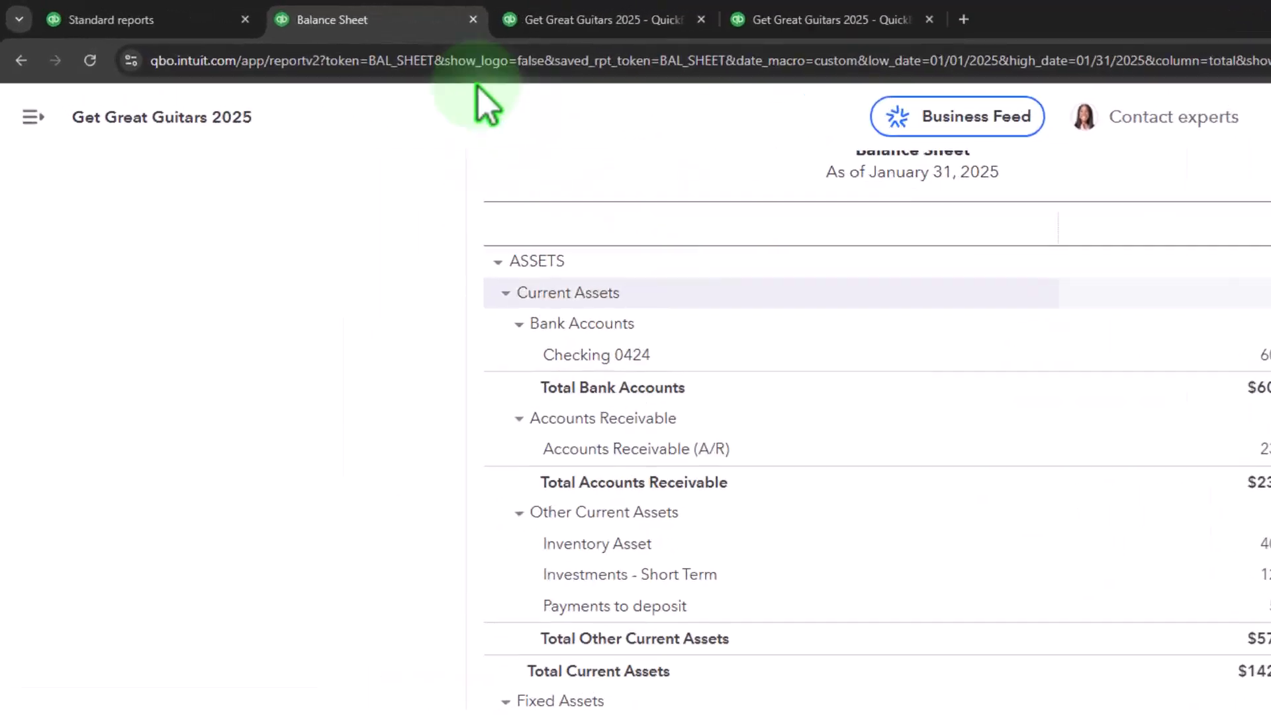
# Go back to the standard reports page and open the All sales transaction list in the Sales area.
pyautogui.click(241, 28)
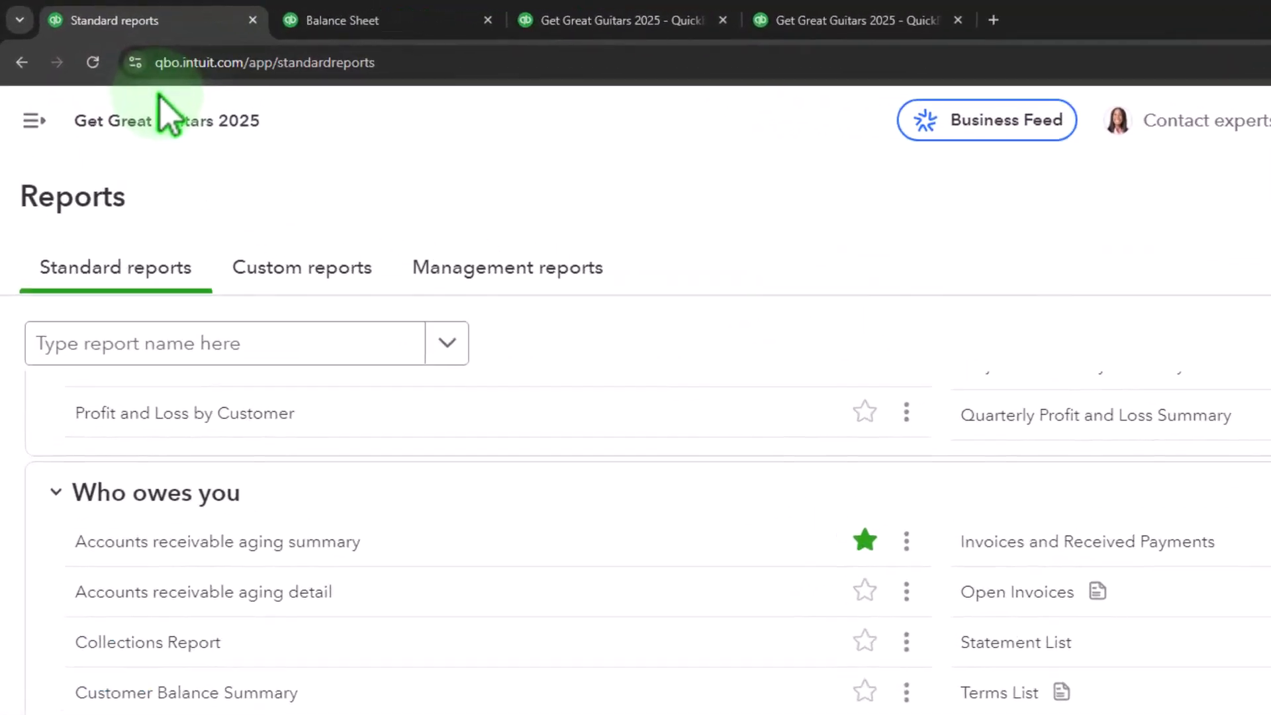
pyautogui.click(38, 135)
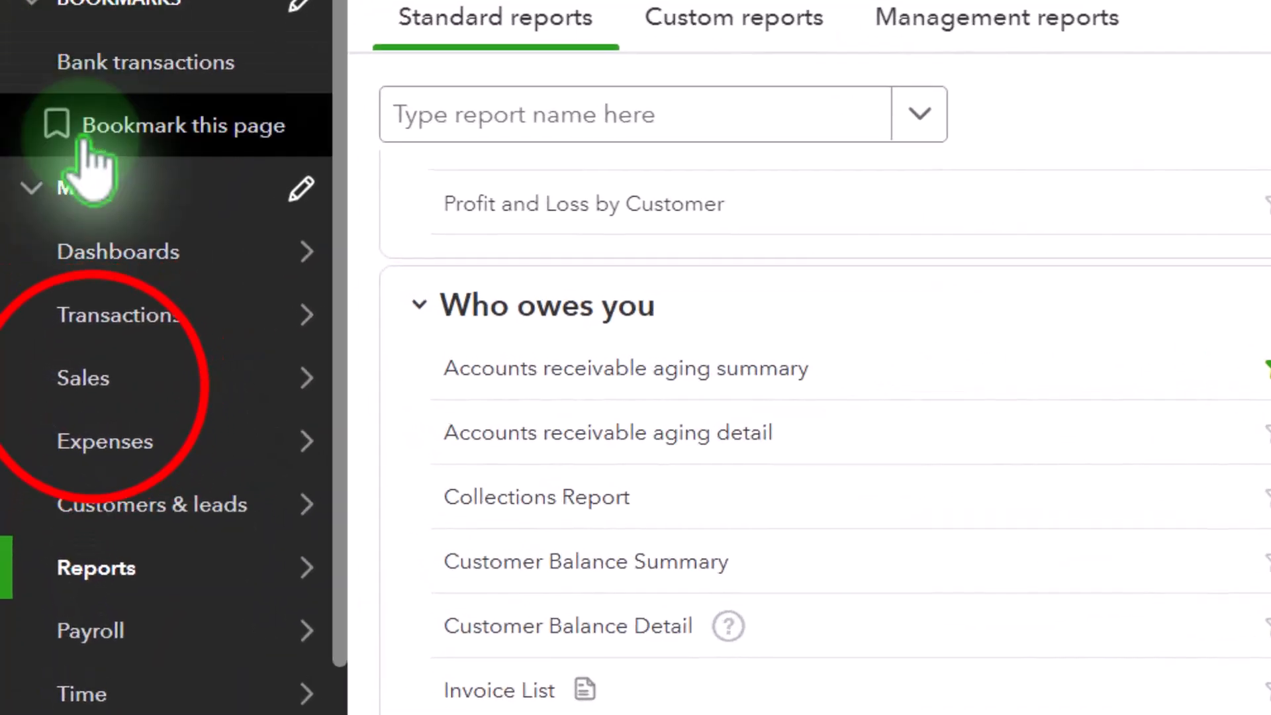
pyautogui.moveTo(64, 512)
pyautogui.click(68, 387)
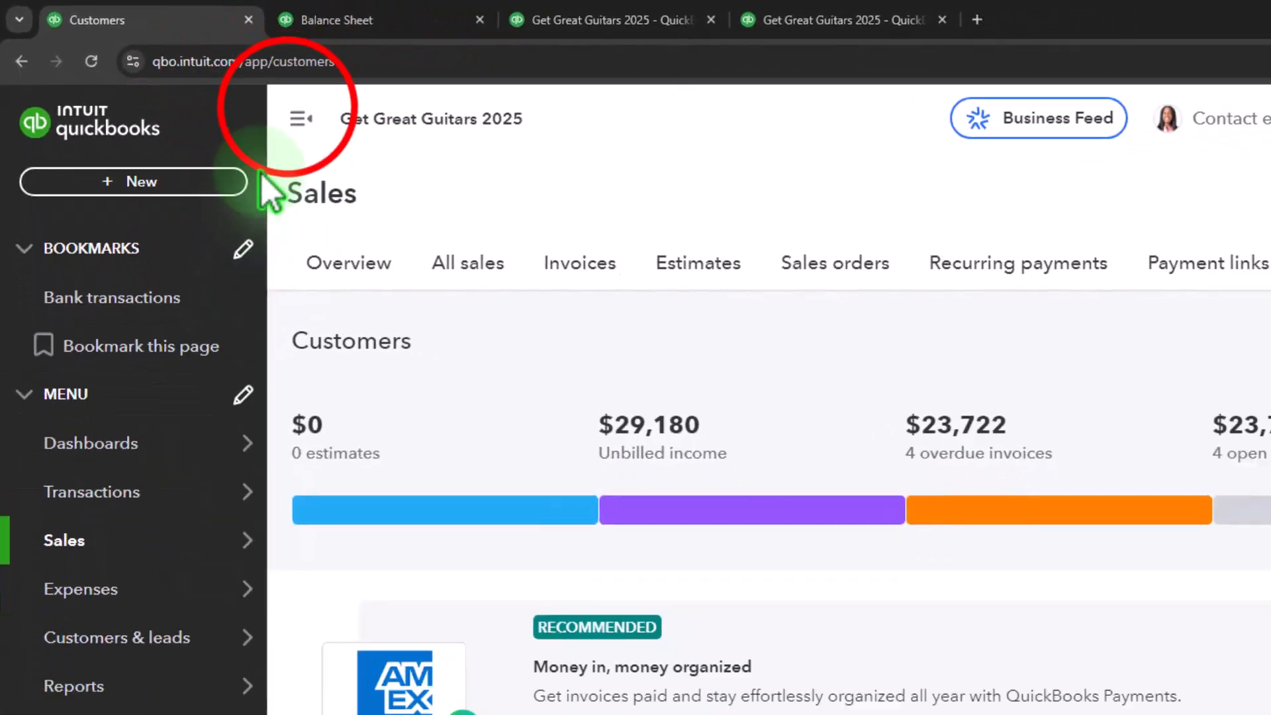
pyautogui.click(301, 118)
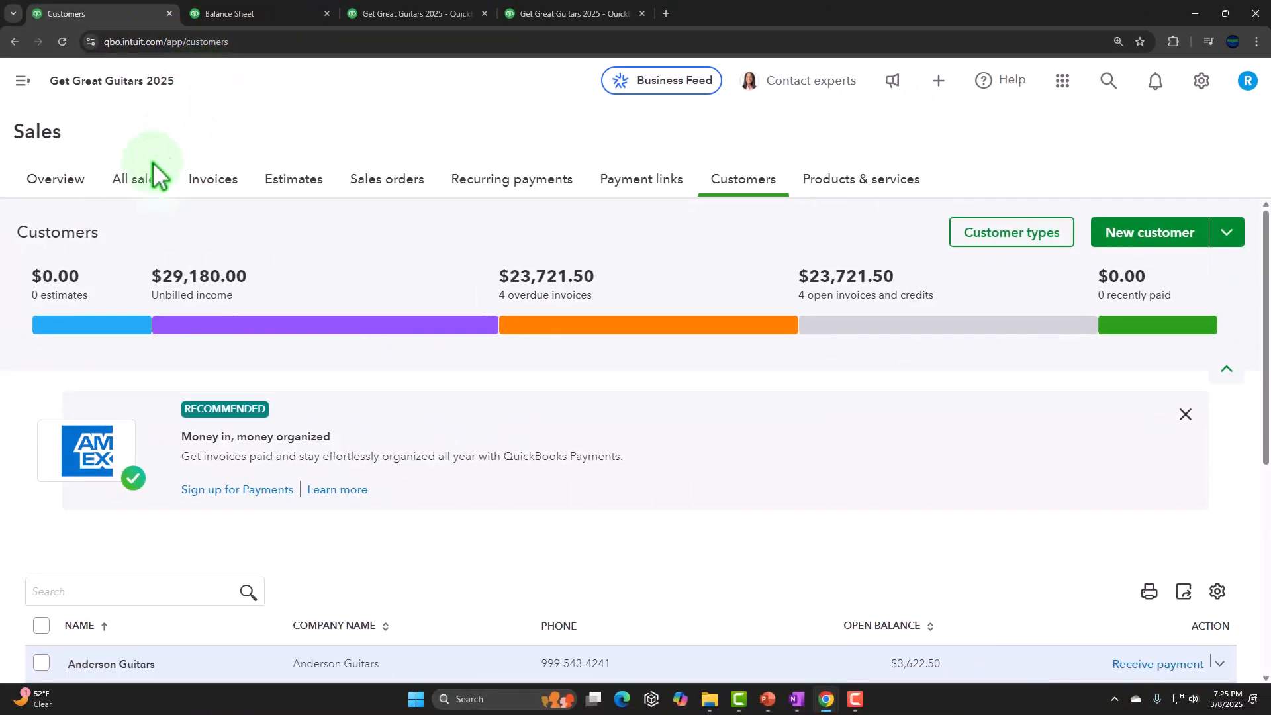
pyautogui.click(148, 180)
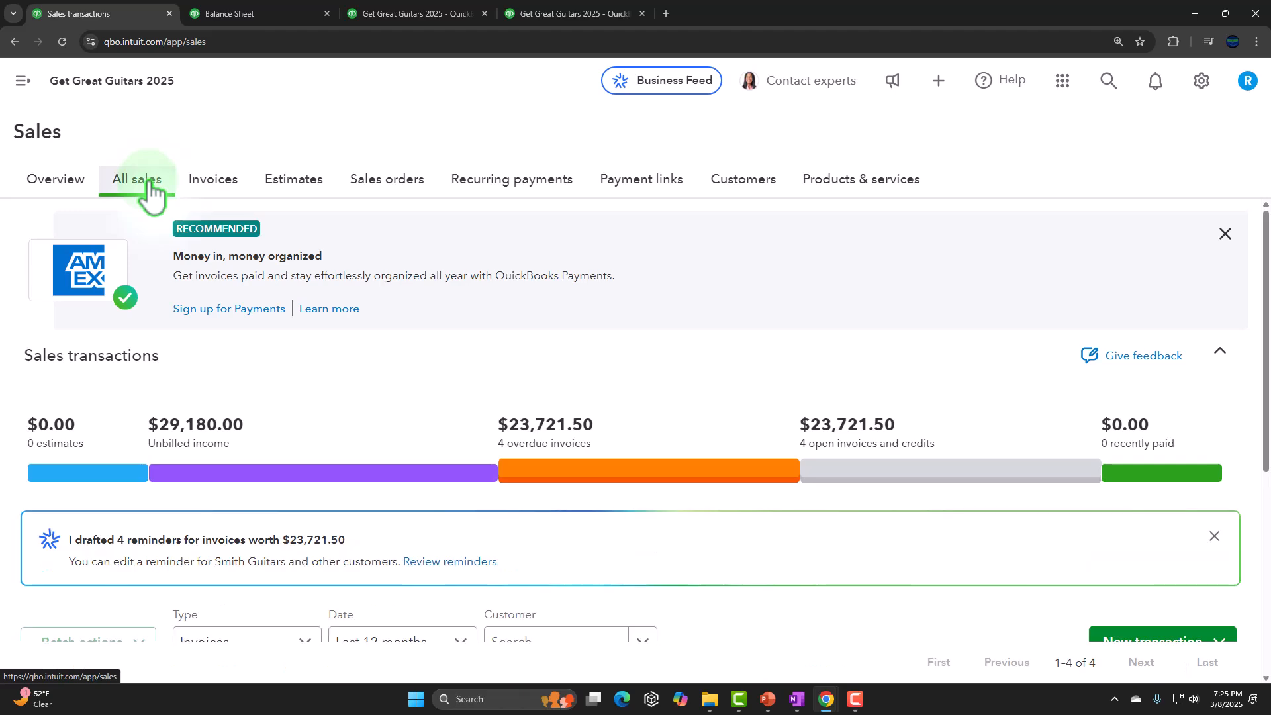
# Filter the sales transactions to show only invoices with the status Paid.
pyautogui.click(862, 477)
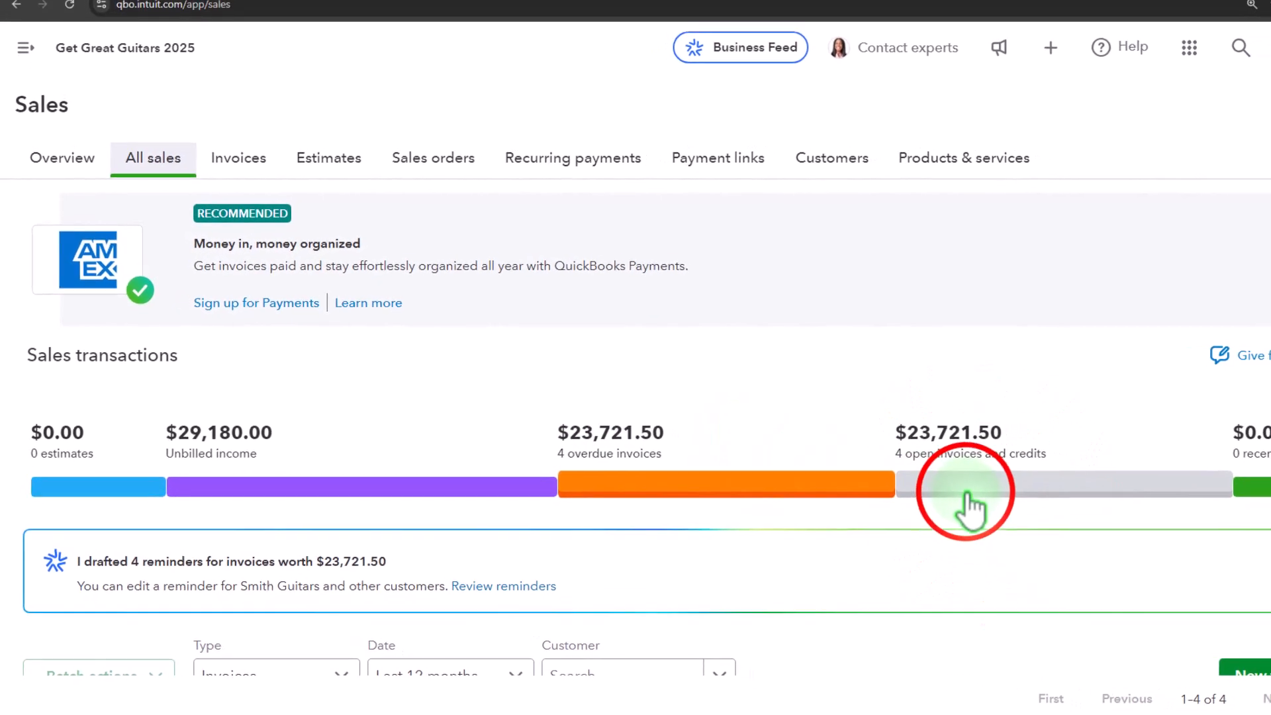
pyautogui.scroll(-4, 631, 364)
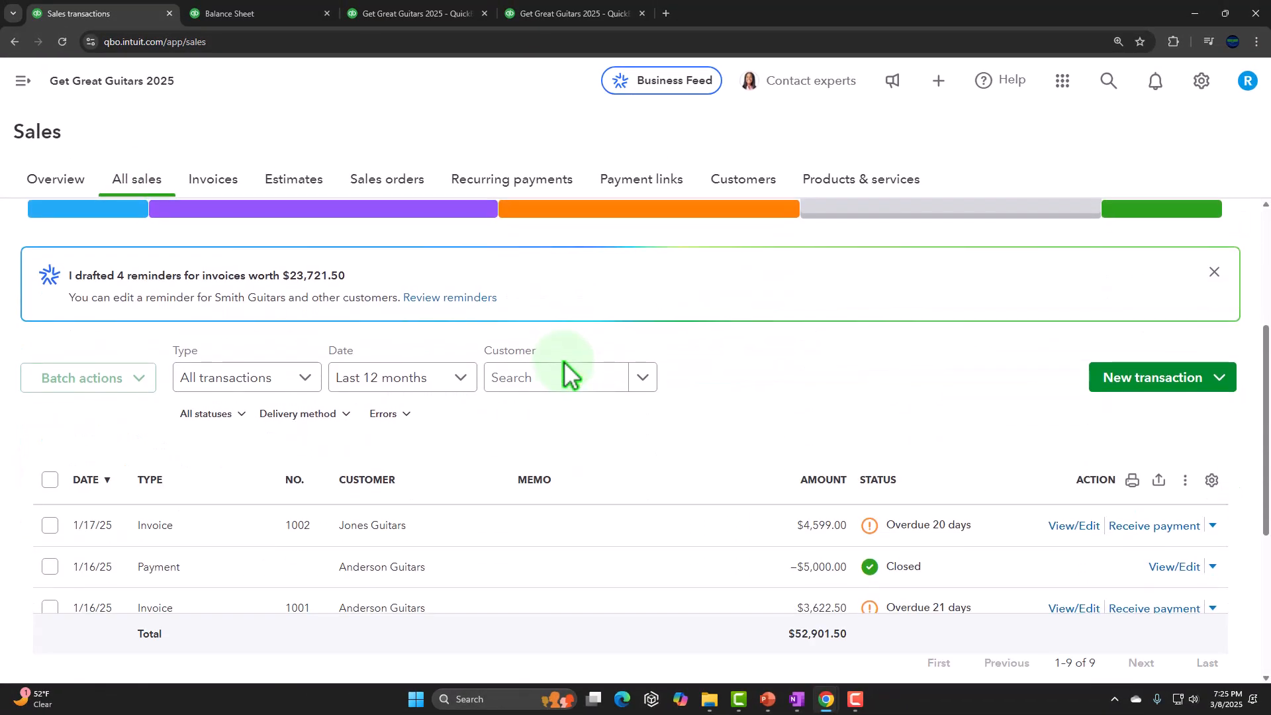
pyautogui.scroll(-2, 565, 365)
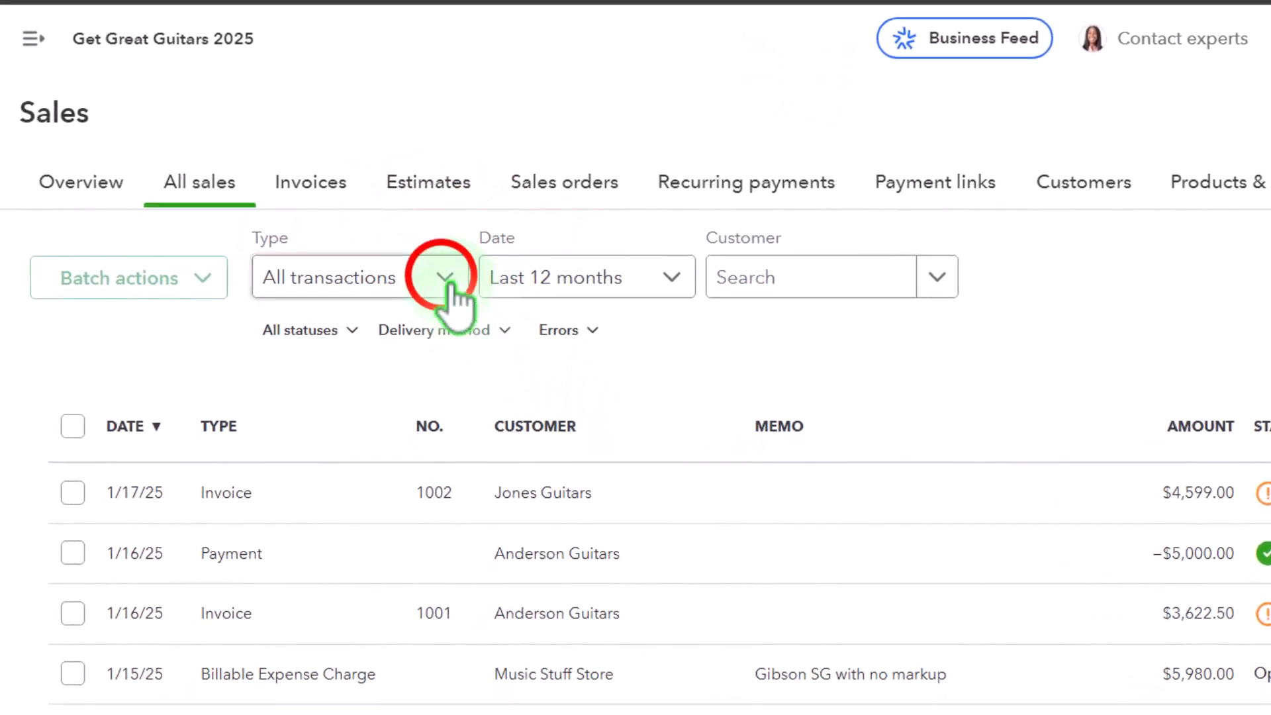
pyautogui.click(445, 277)
pyautogui.click(320, 375)
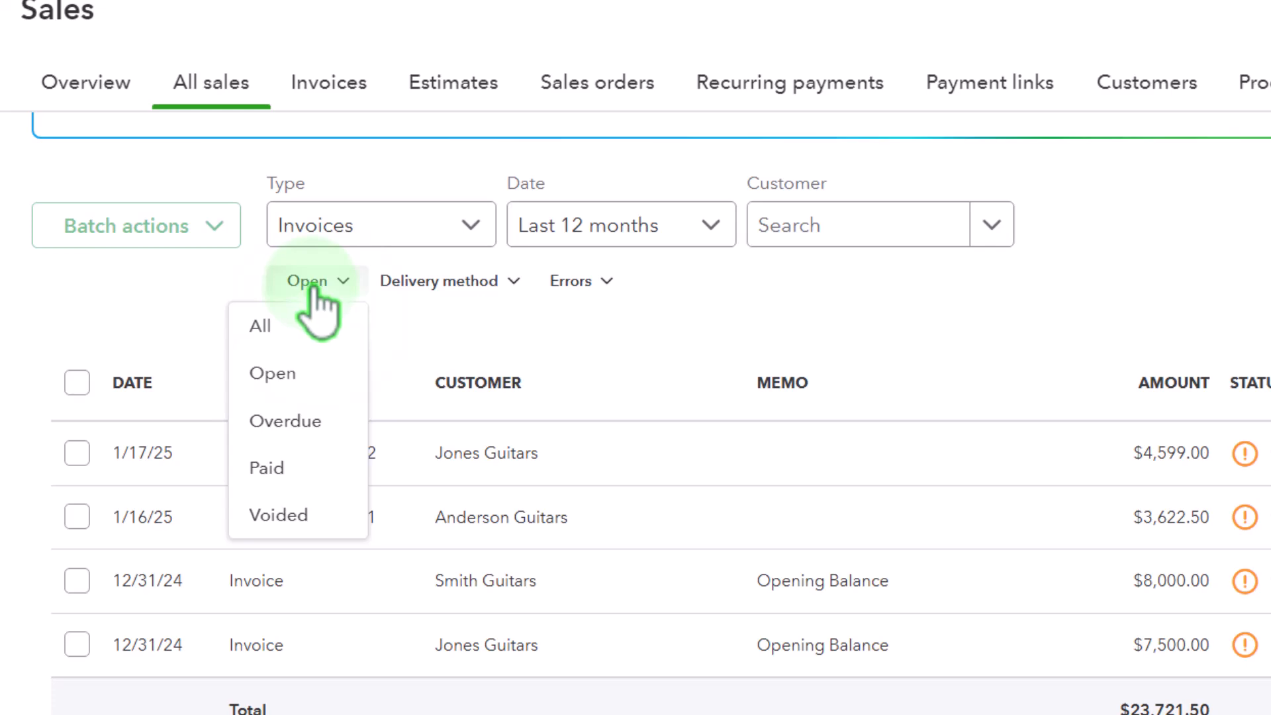
pyautogui.click(324, 463)
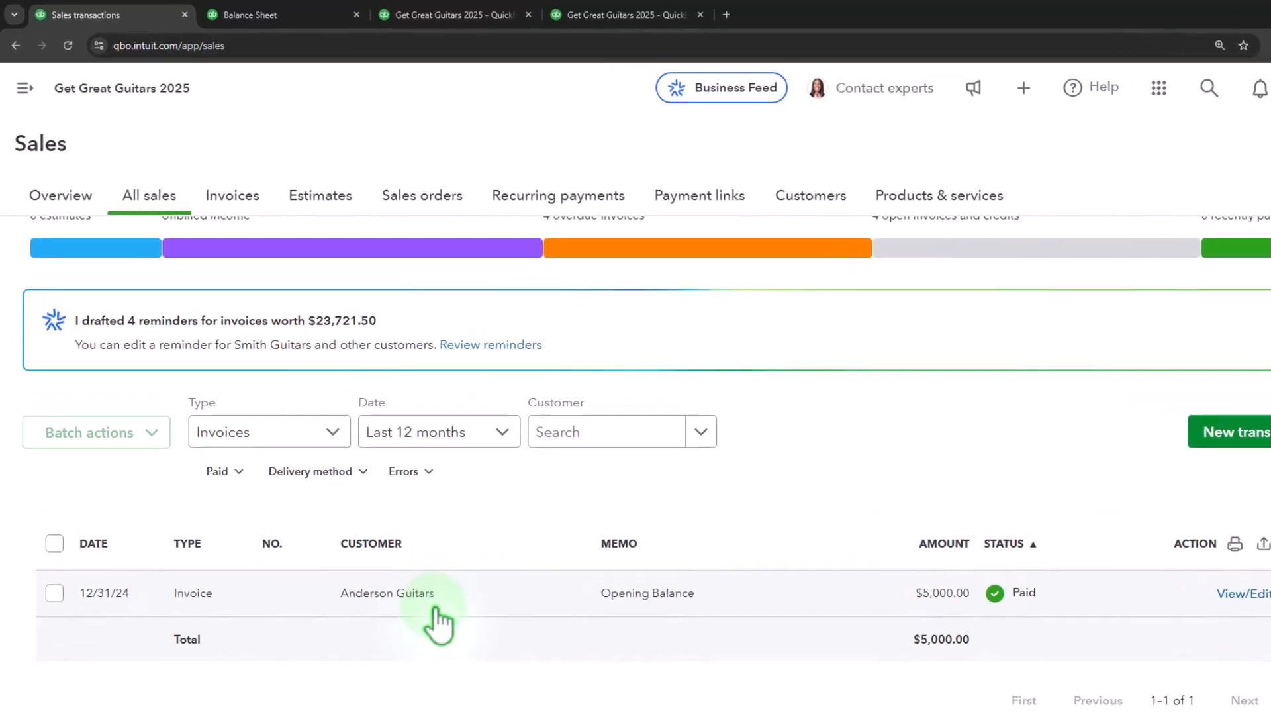
# Open the Invoices list and filter it by the Paid, Not deposited and Deposited statuses in turn.
pyautogui.click(208, 192)
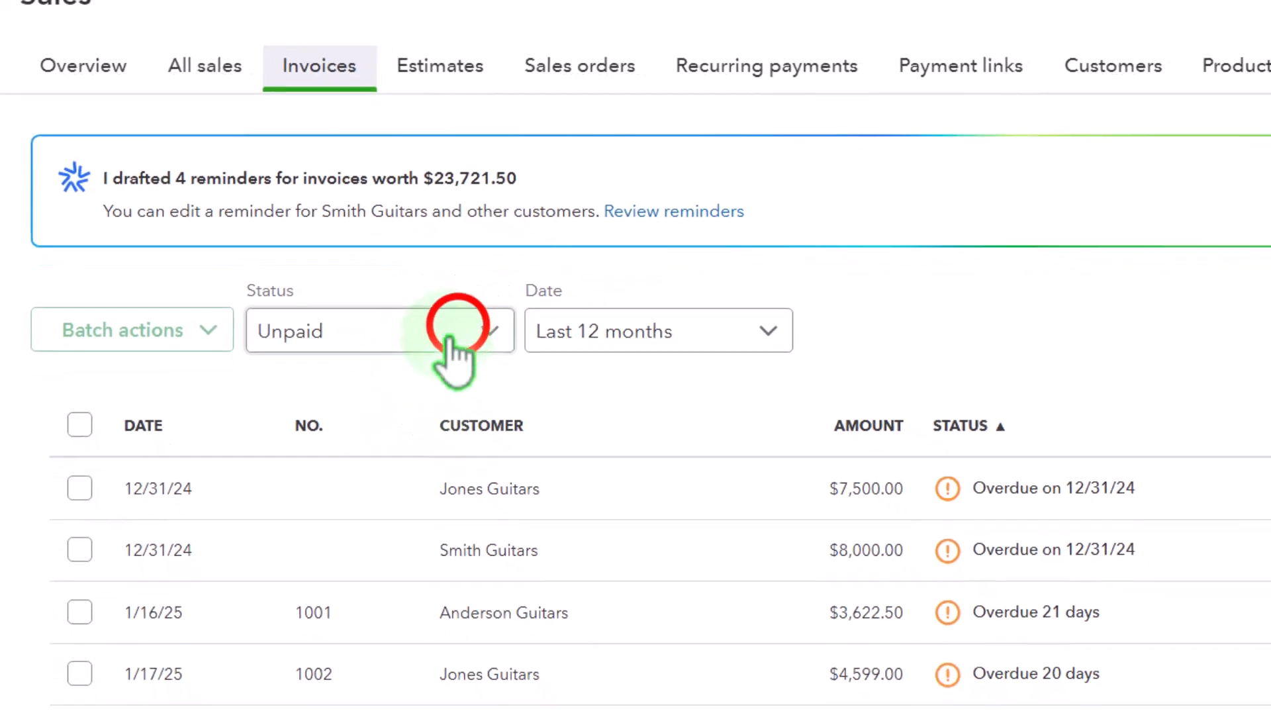
pyautogui.click(448, 335)
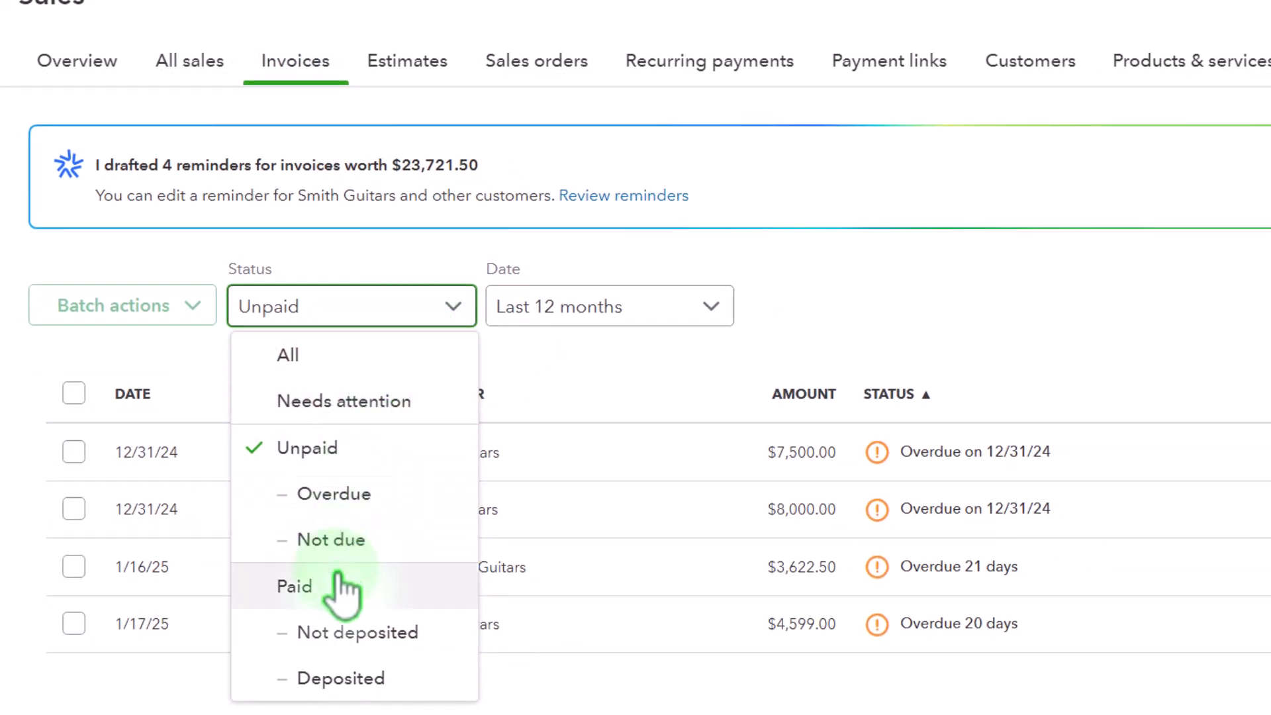
pyautogui.click(339, 586)
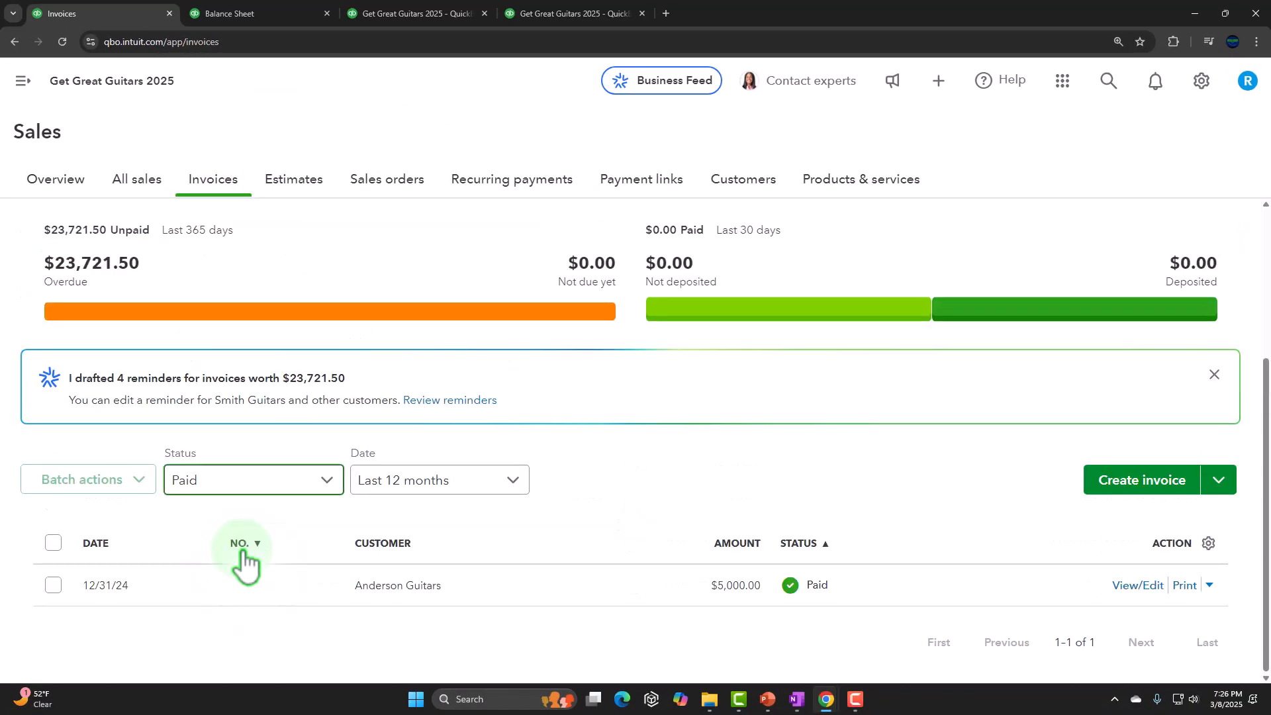
pyautogui.click(287, 477)
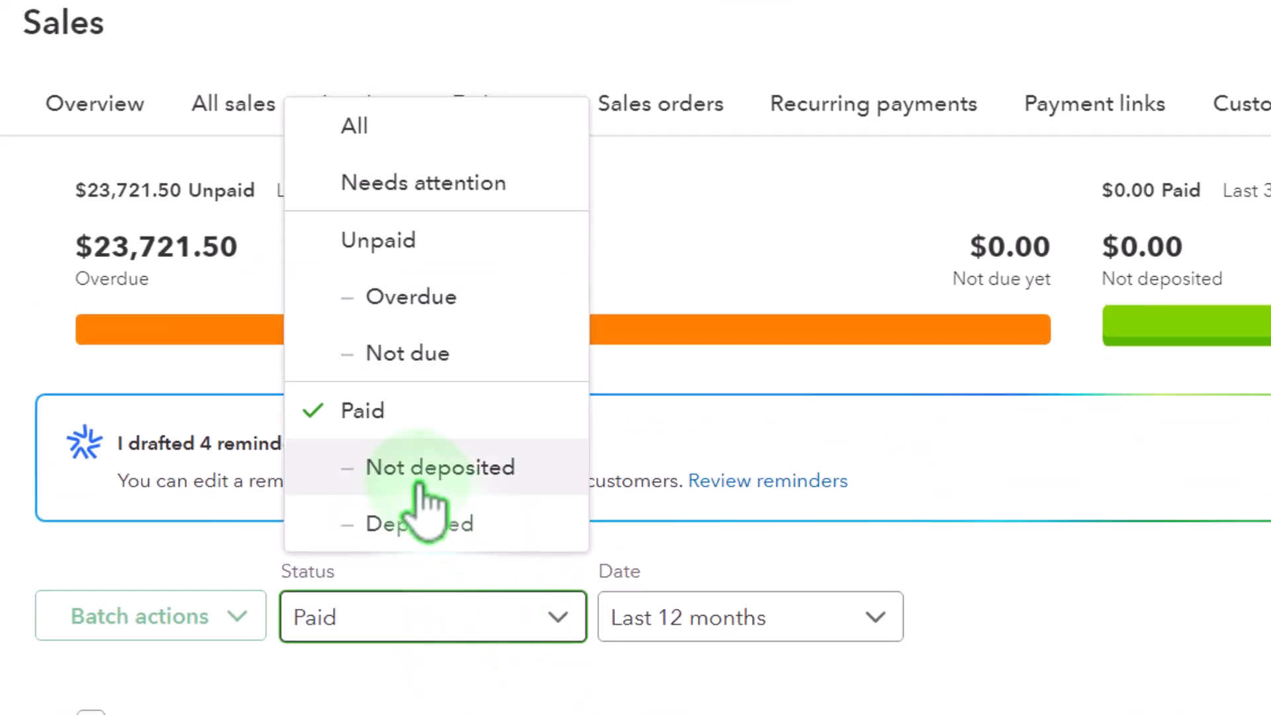
pyautogui.click(447, 469)
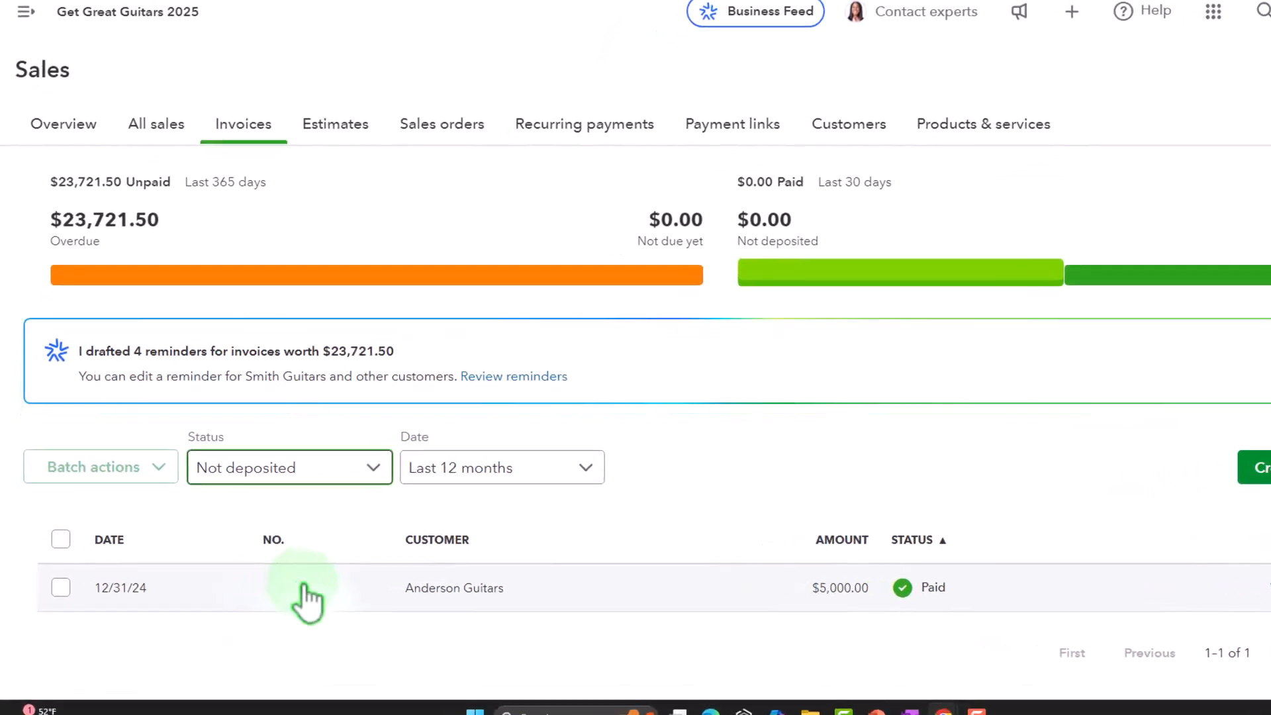
pyautogui.click(395, 474)
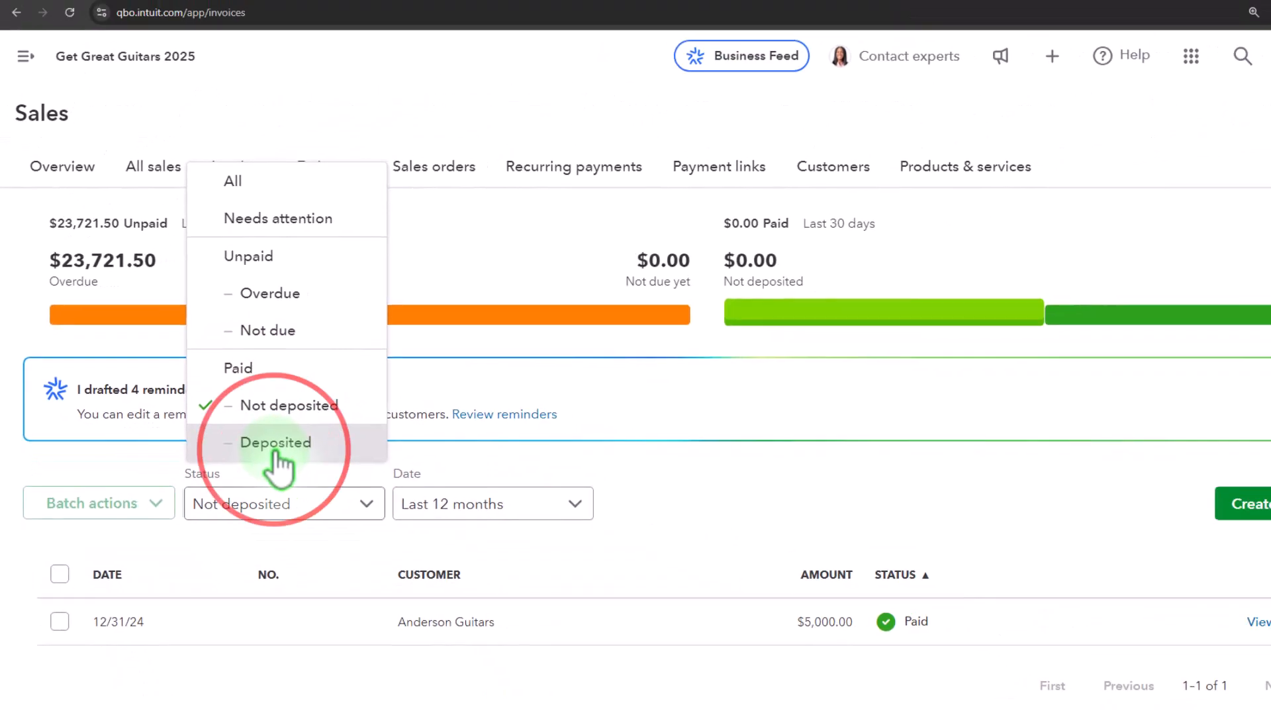
pyautogui.click(275, 450)
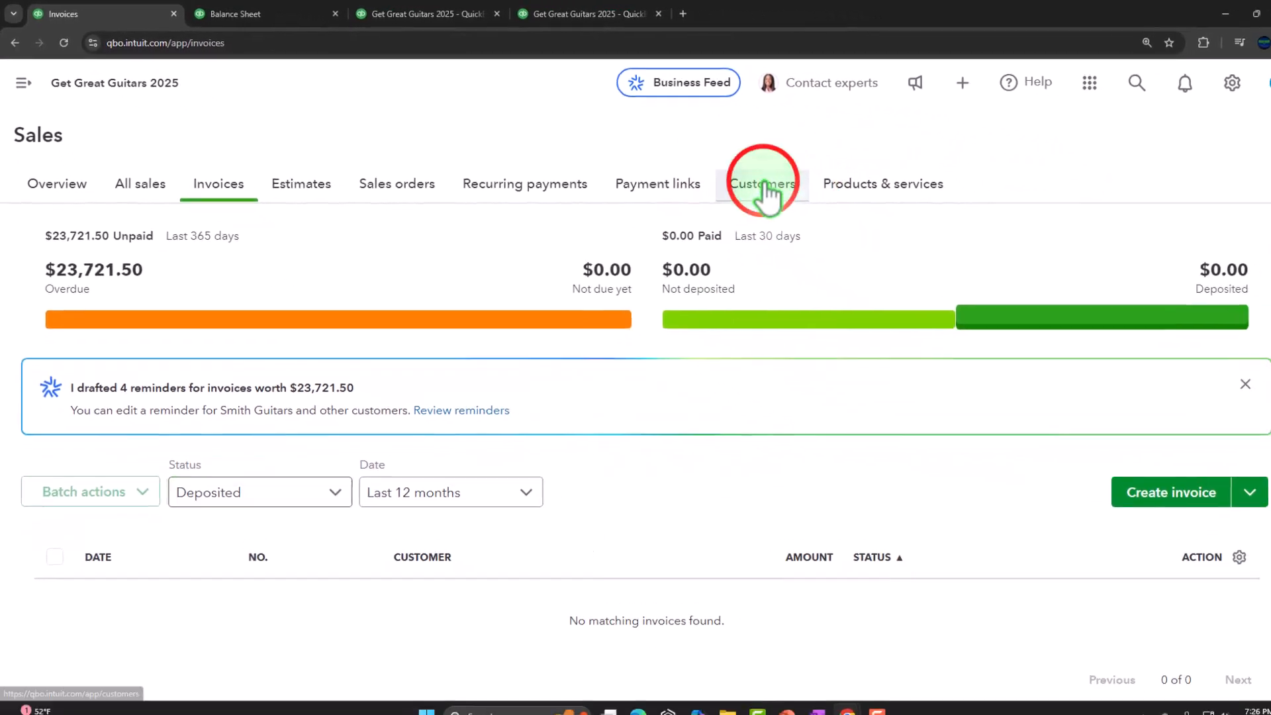
# Open the Anderson Guitars customer page, view its 12/31/24 Opening Balance invoice, and close the invoice.
pyautogui.click(764, 189)
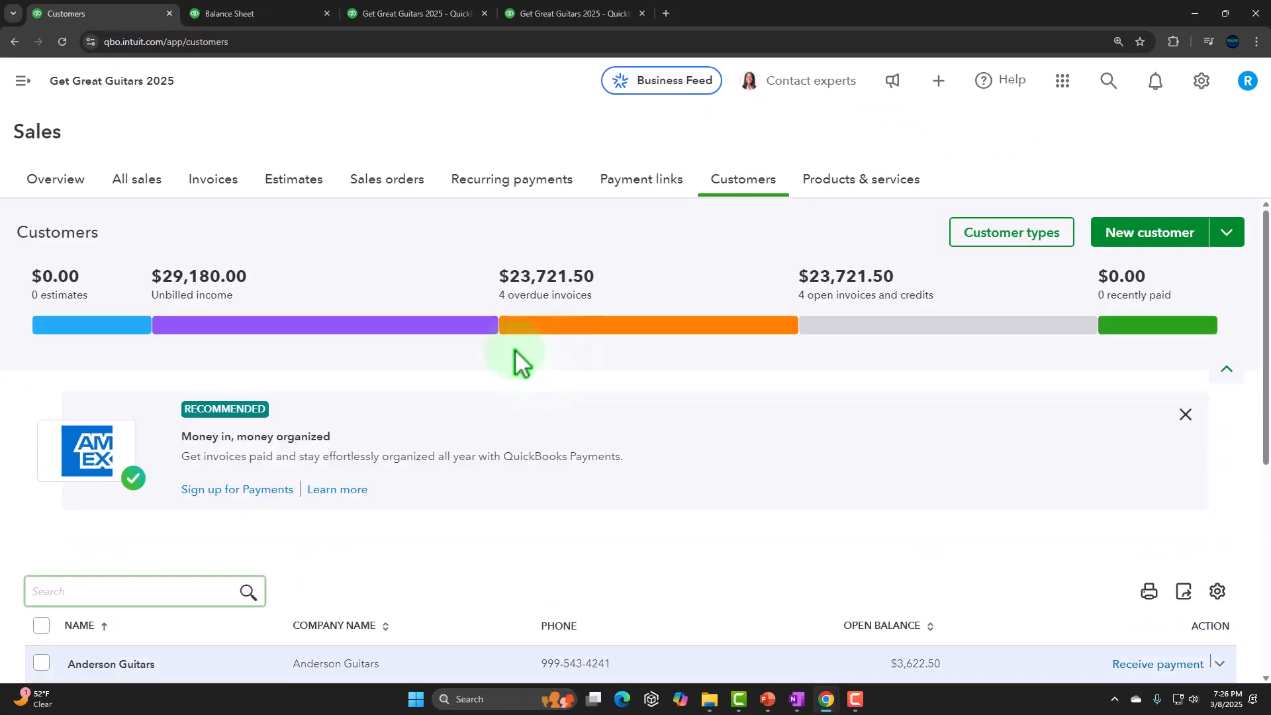
pyautogui.scroll(-4, 464, 384)
pyautogui.click(137, 398)
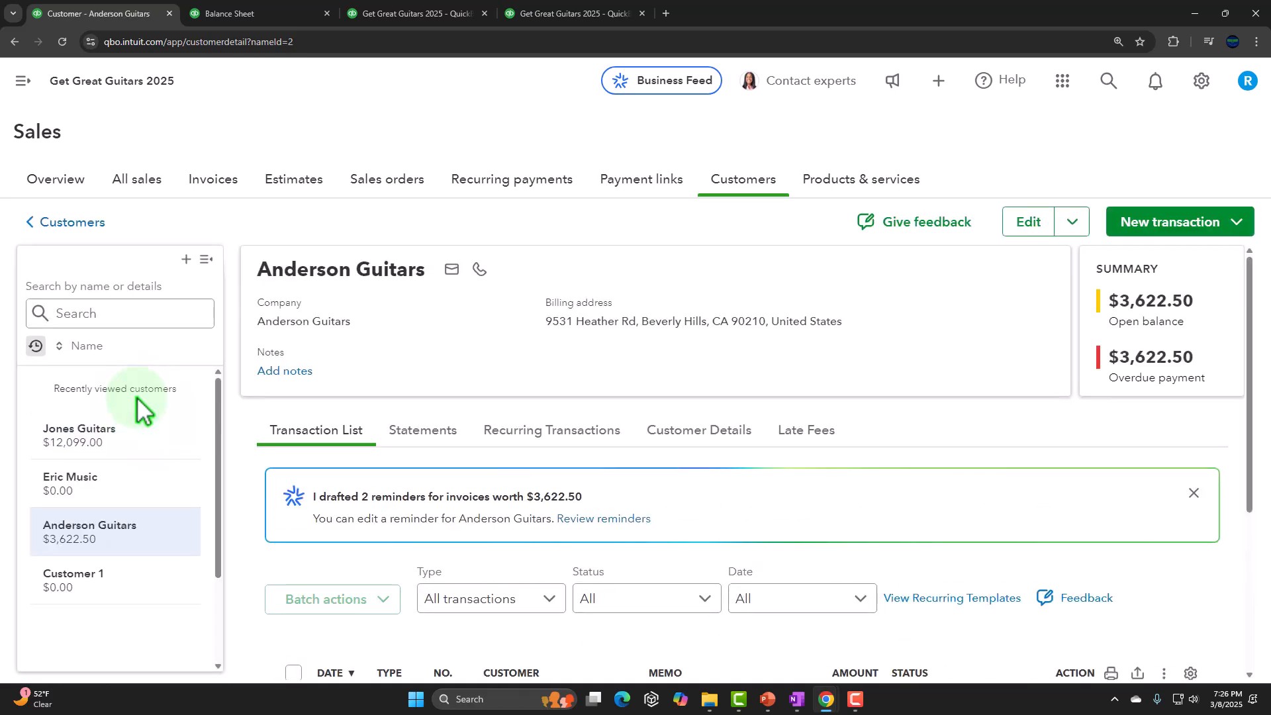
pyautogui.scroll(-2, 136, 396)
pyautogui.scroll(-3, 378, 374)
pyautogui.scroll(-1, 377, 375)
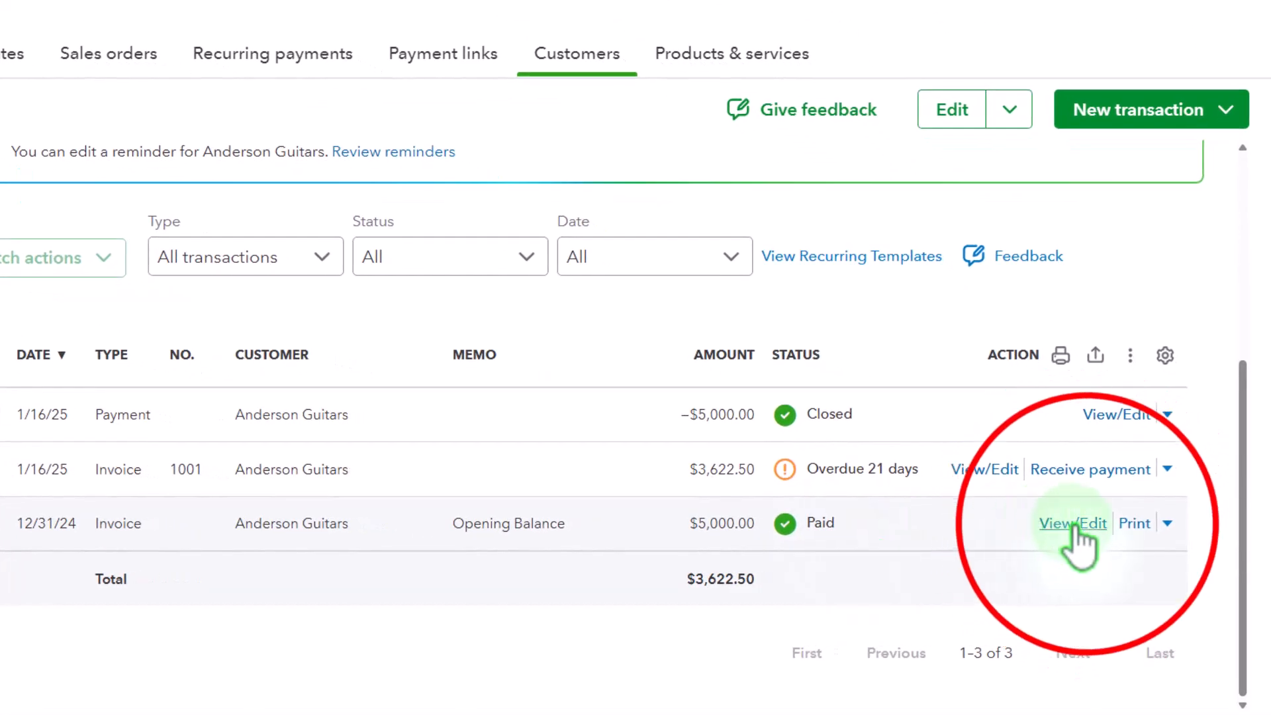
pyautogui.click(1099, 528)
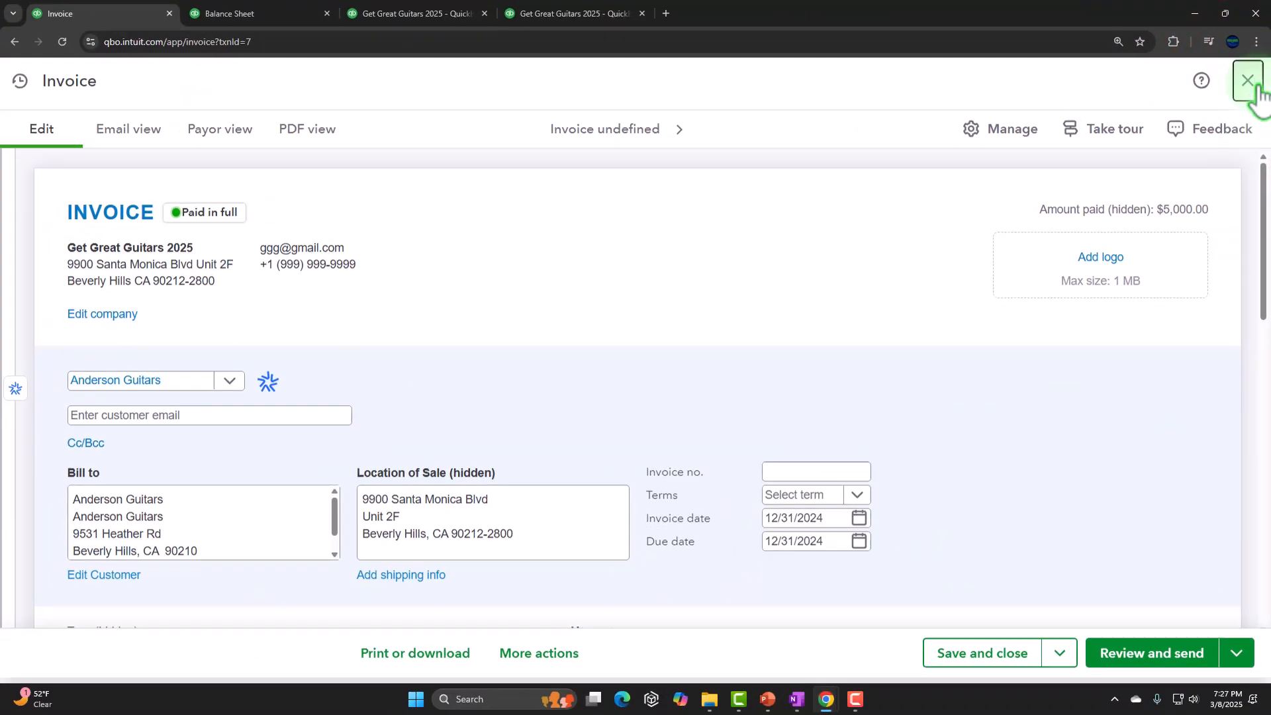
pyautogui.click(1247, 80)
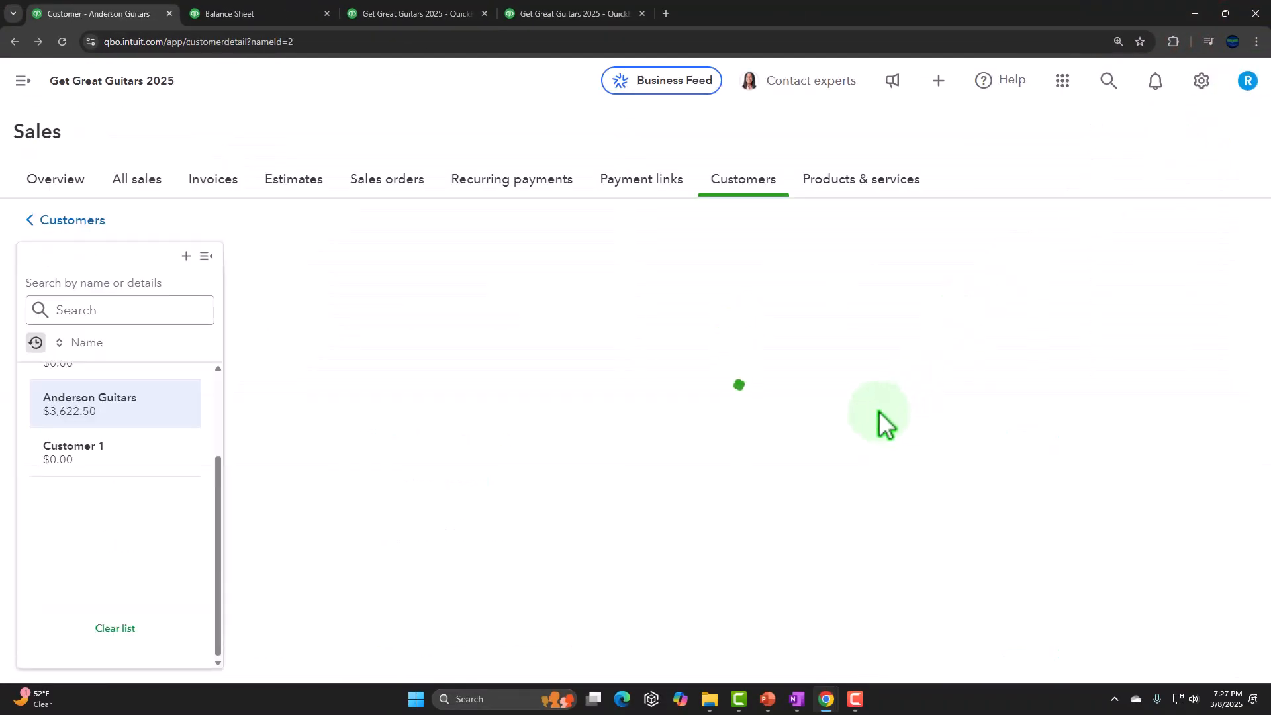
# Open the 1/16/25 payment from the Anderson Guitars transactions, review which invoice it is applied to, and close it.
pyautogui.scroll(-4, 592, 537)
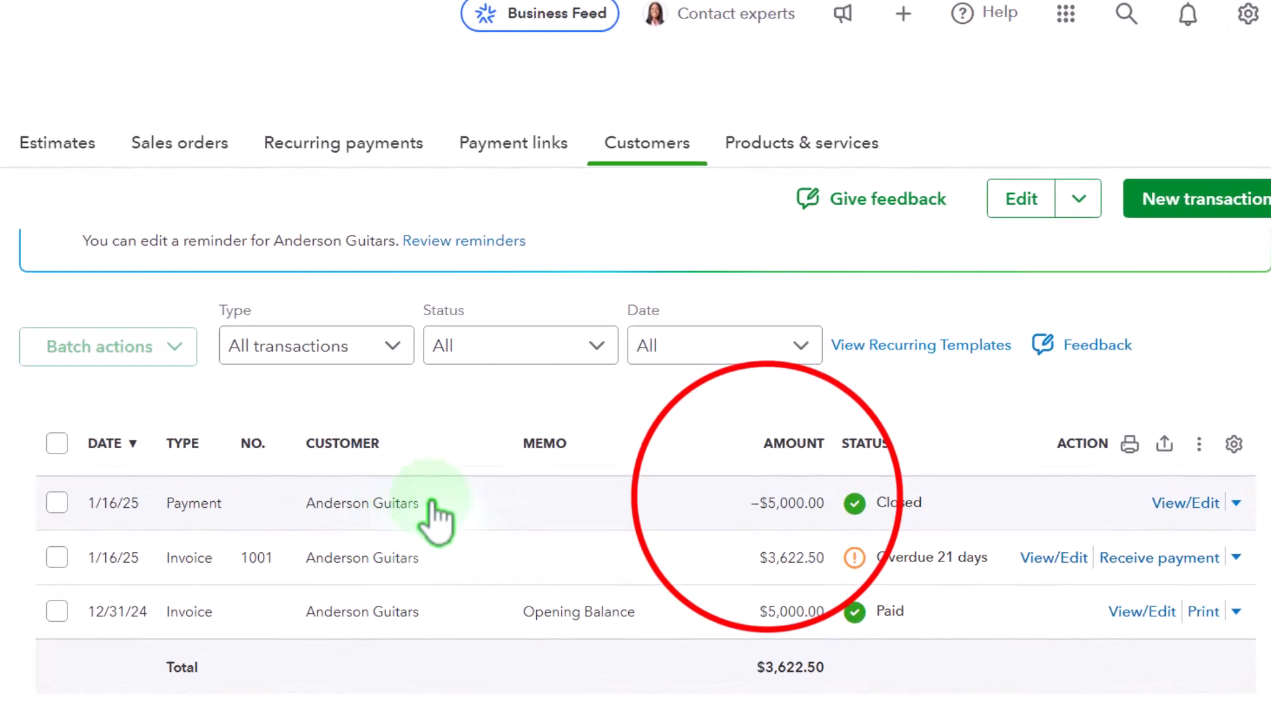
pyautogui.click(831, 460)
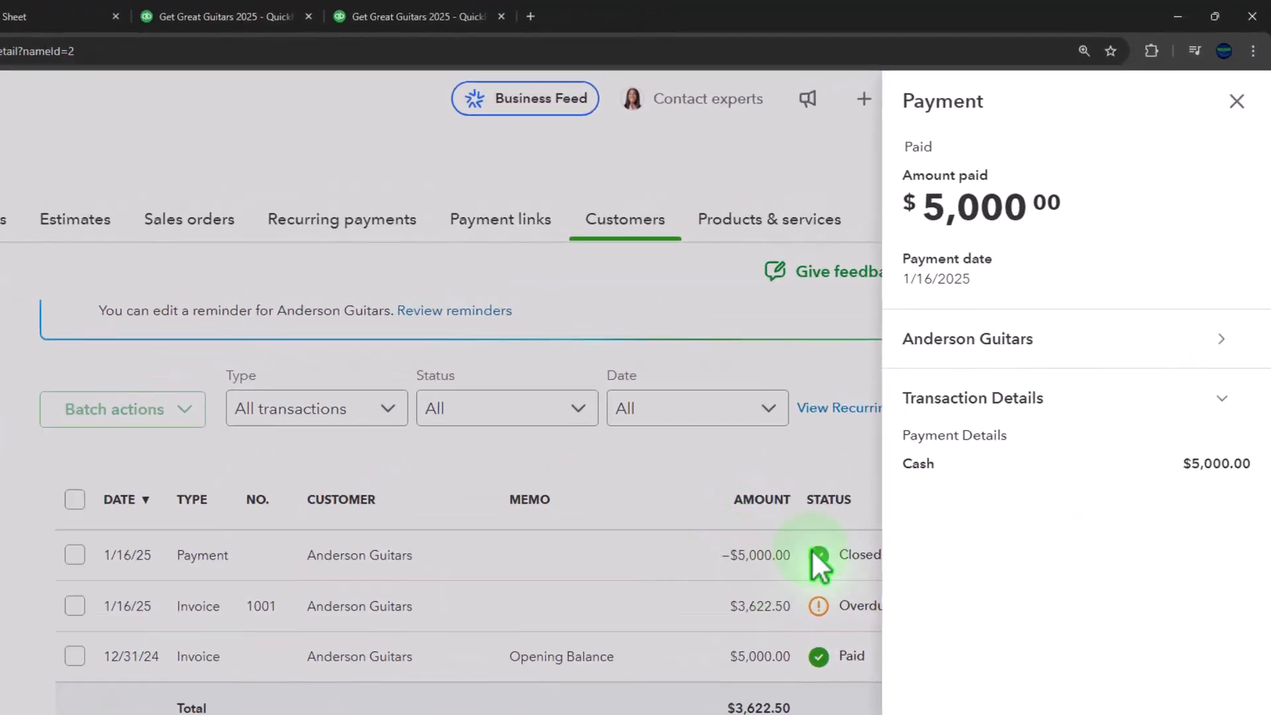
pyautogui.click(1225, 135)
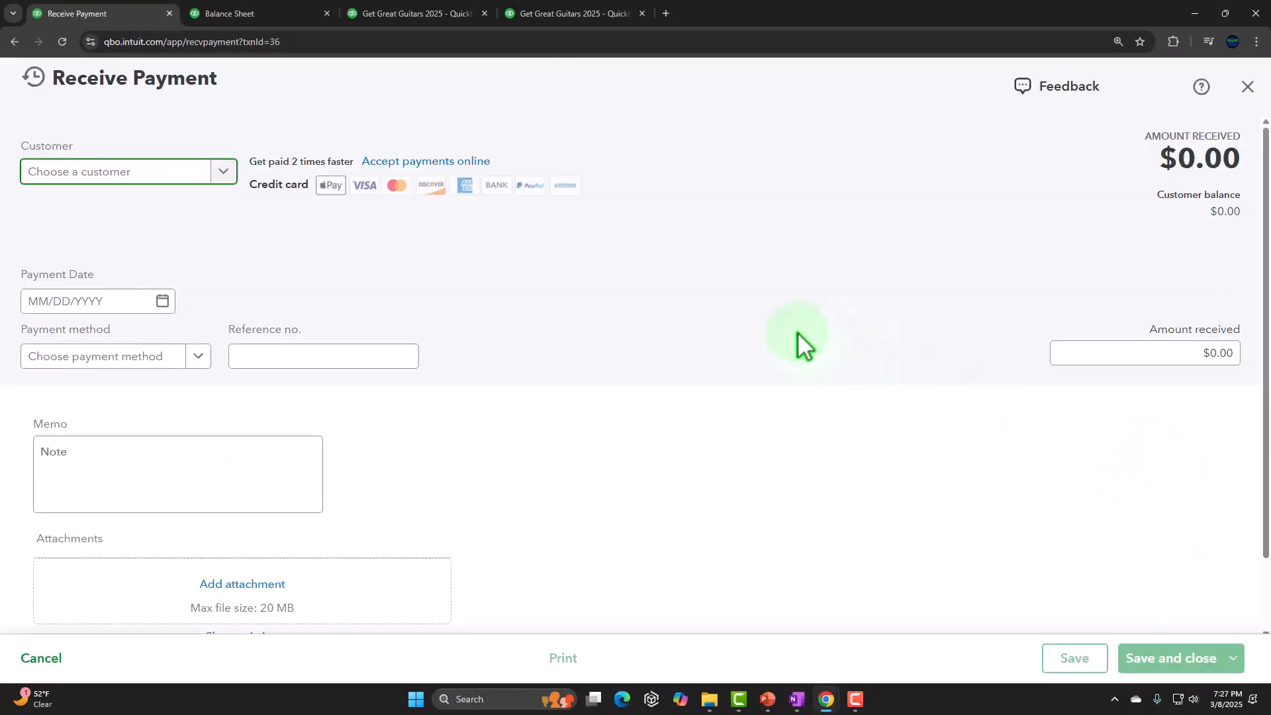
pyautogui.scroll(-1, 570, 266)
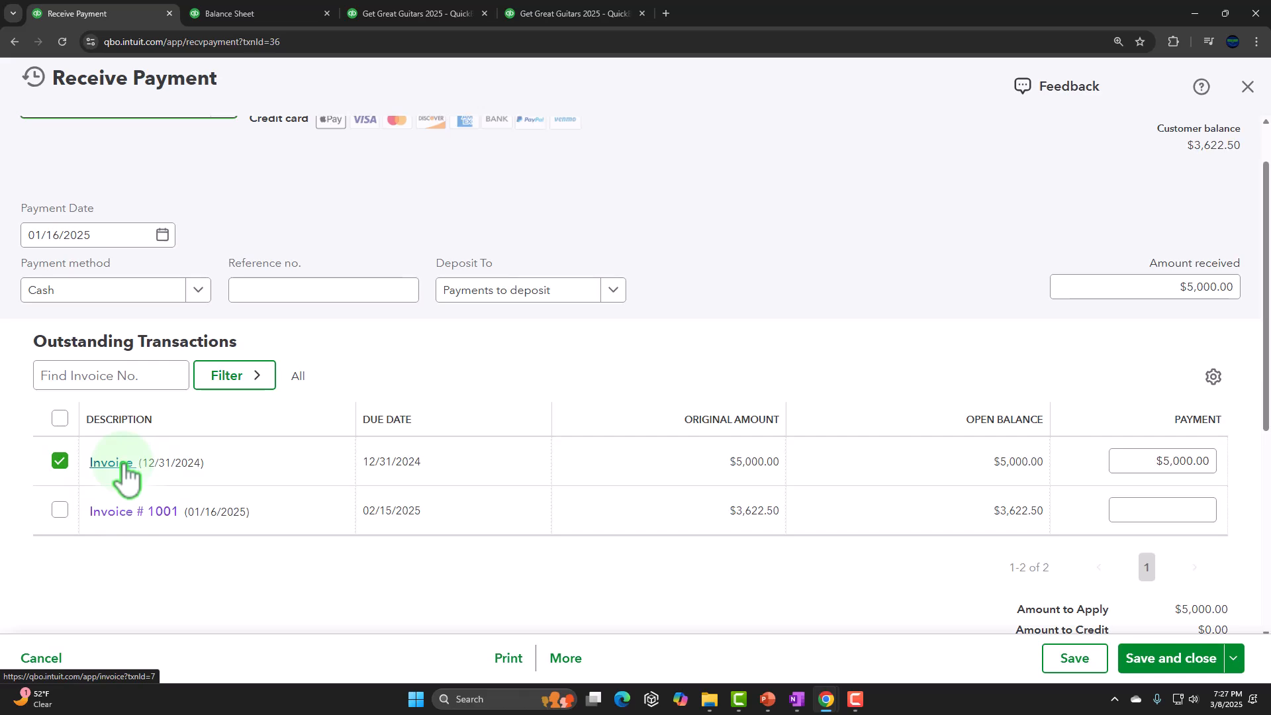
pyautogui.scroll(1, 415, 516)
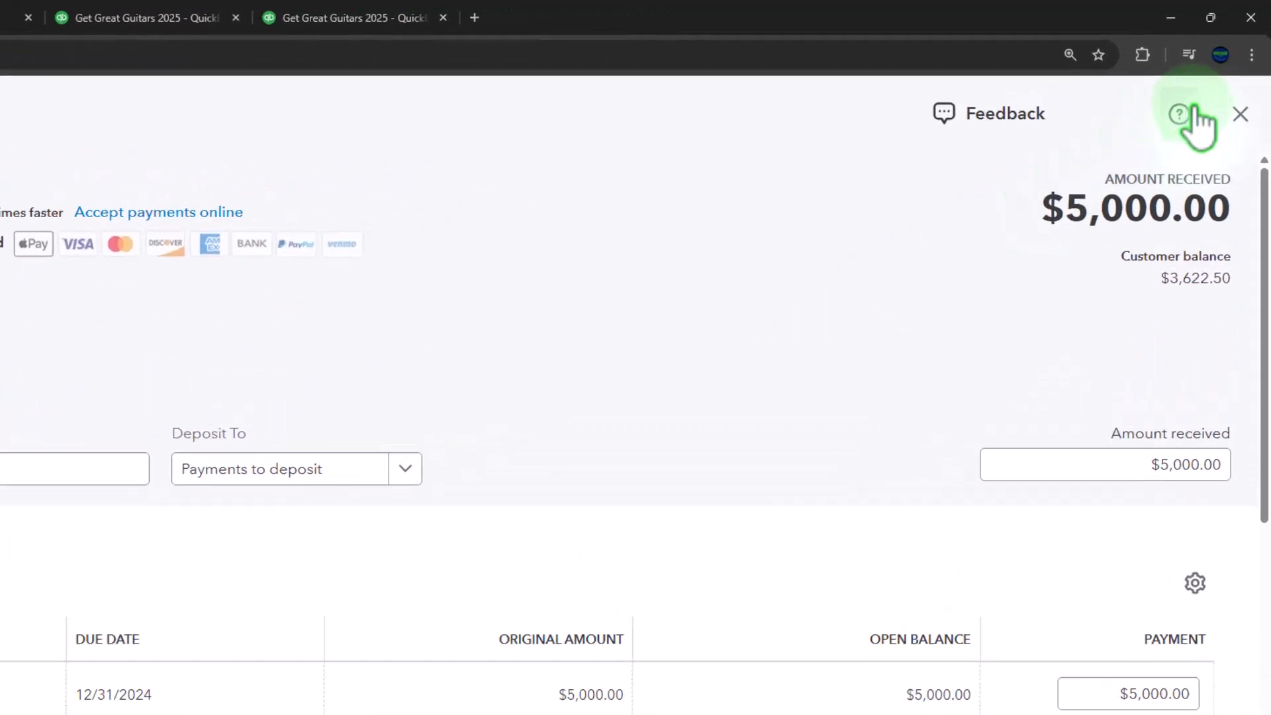
pyautogui.click(1246, 86)
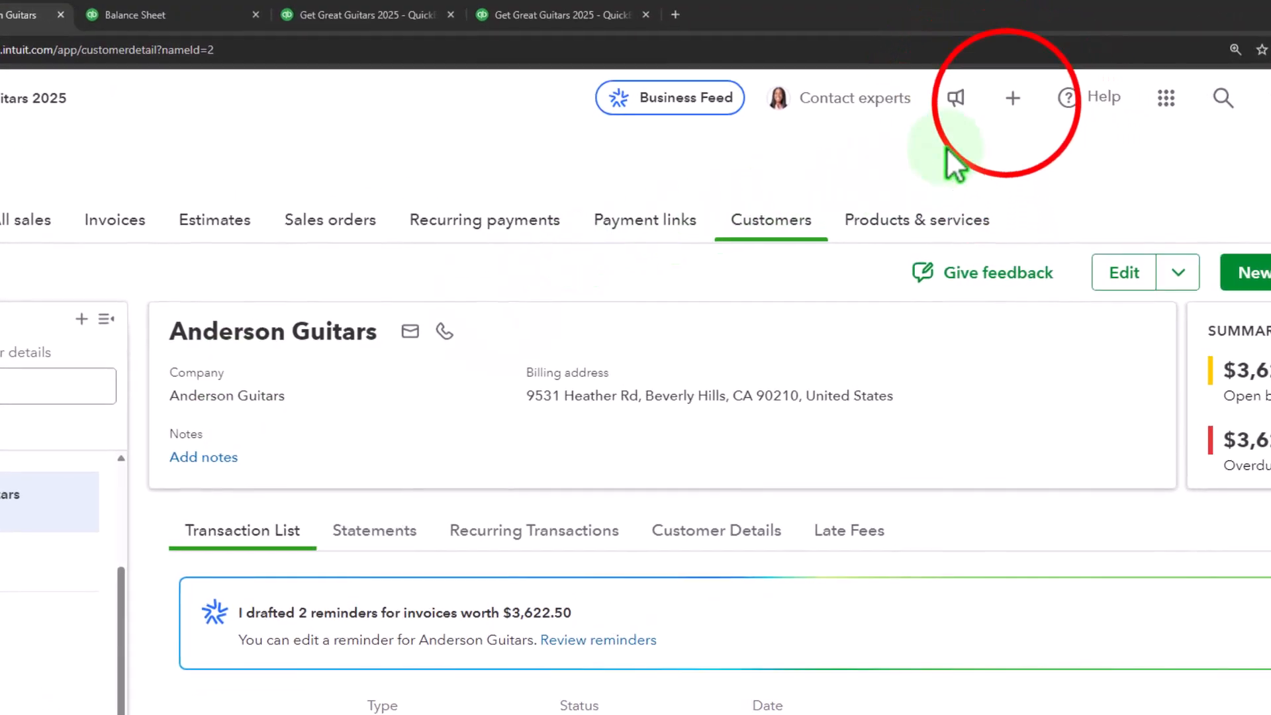
# Open a new bank deposit, review the Anderson Guitars payment available for deposit, and close the form without saving.
pyautogui.click(957, 86)
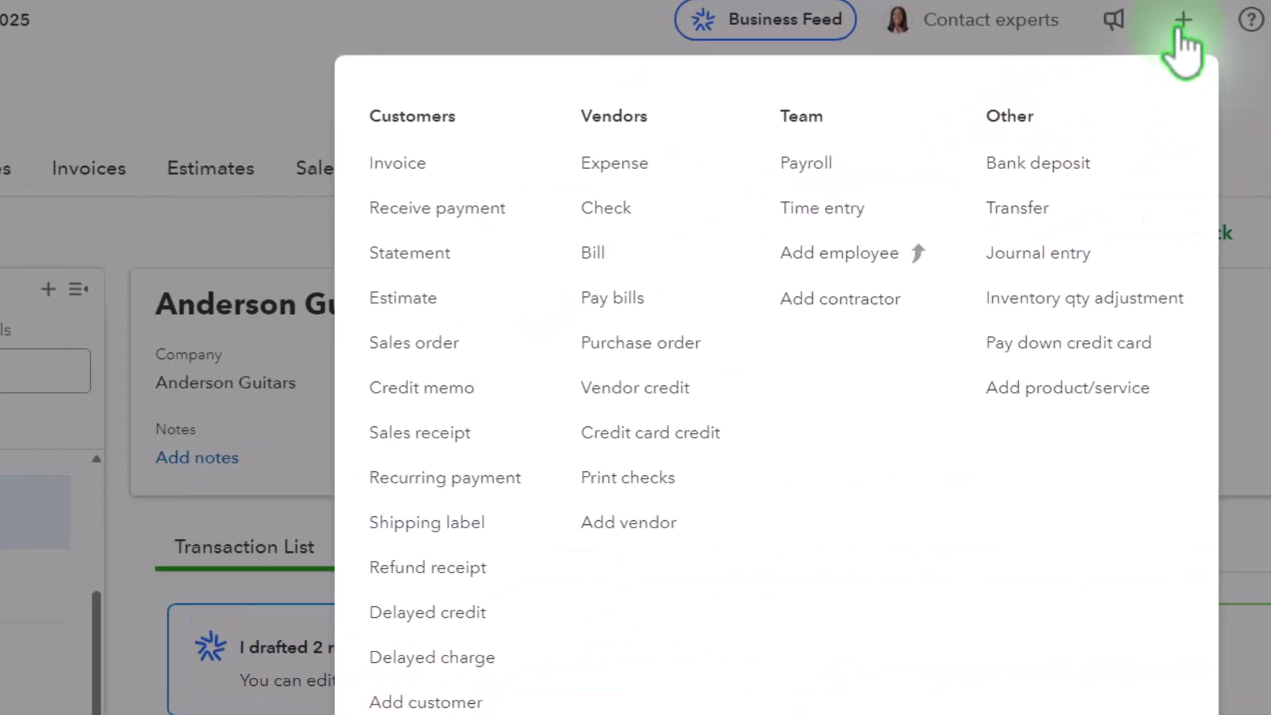
pyautogui.click(1037, 163)
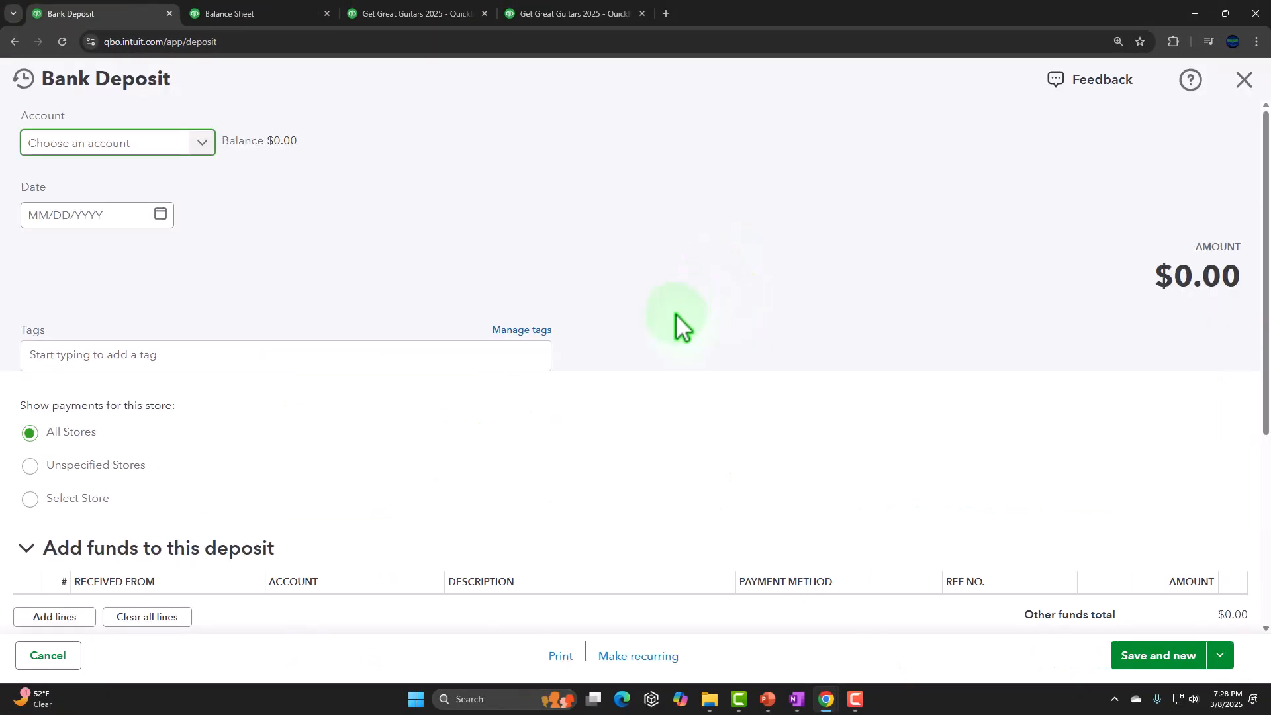
pyautogui.scroll(-2, 736, 455)
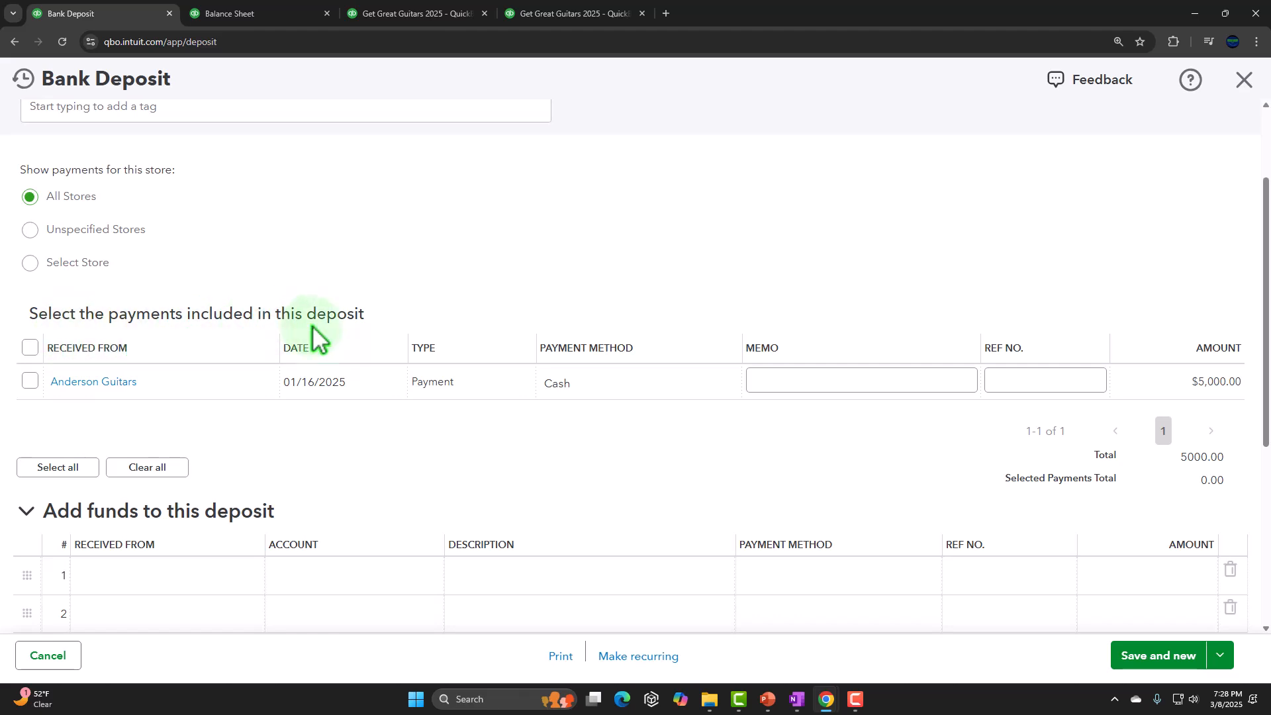
pyautogui.click(1049, 388)
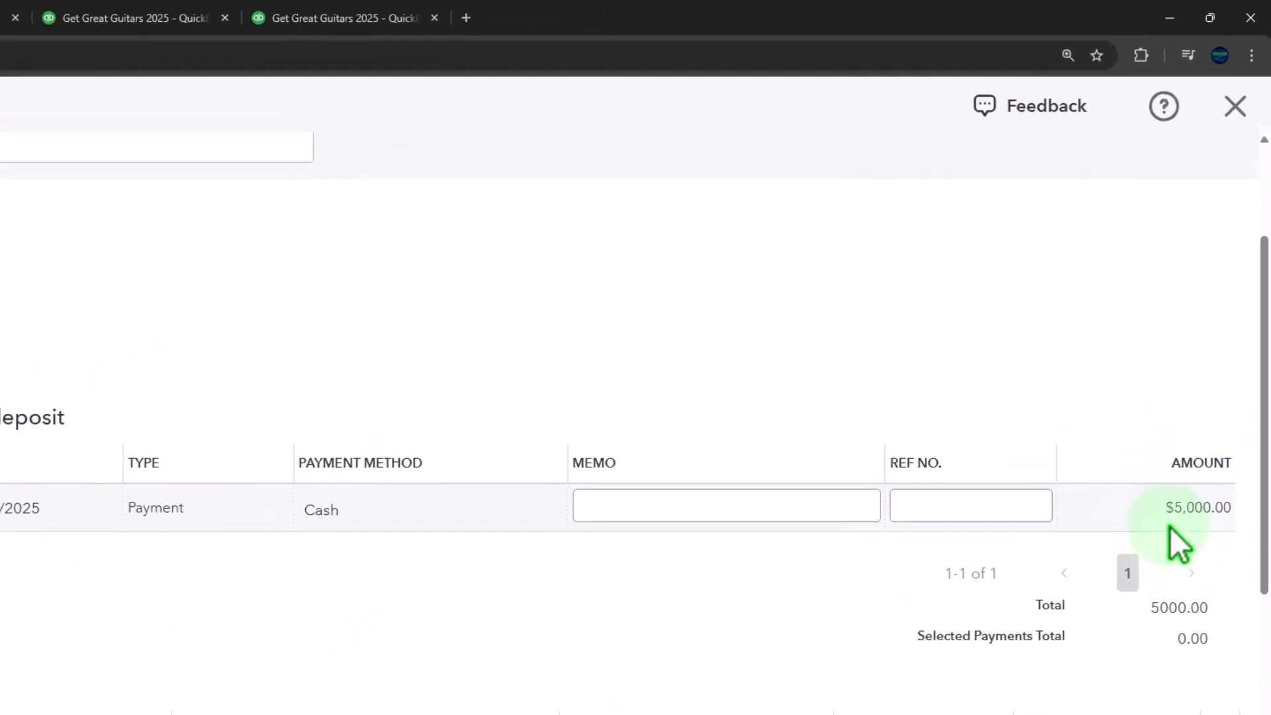
pyautogui.click(1241, 86)
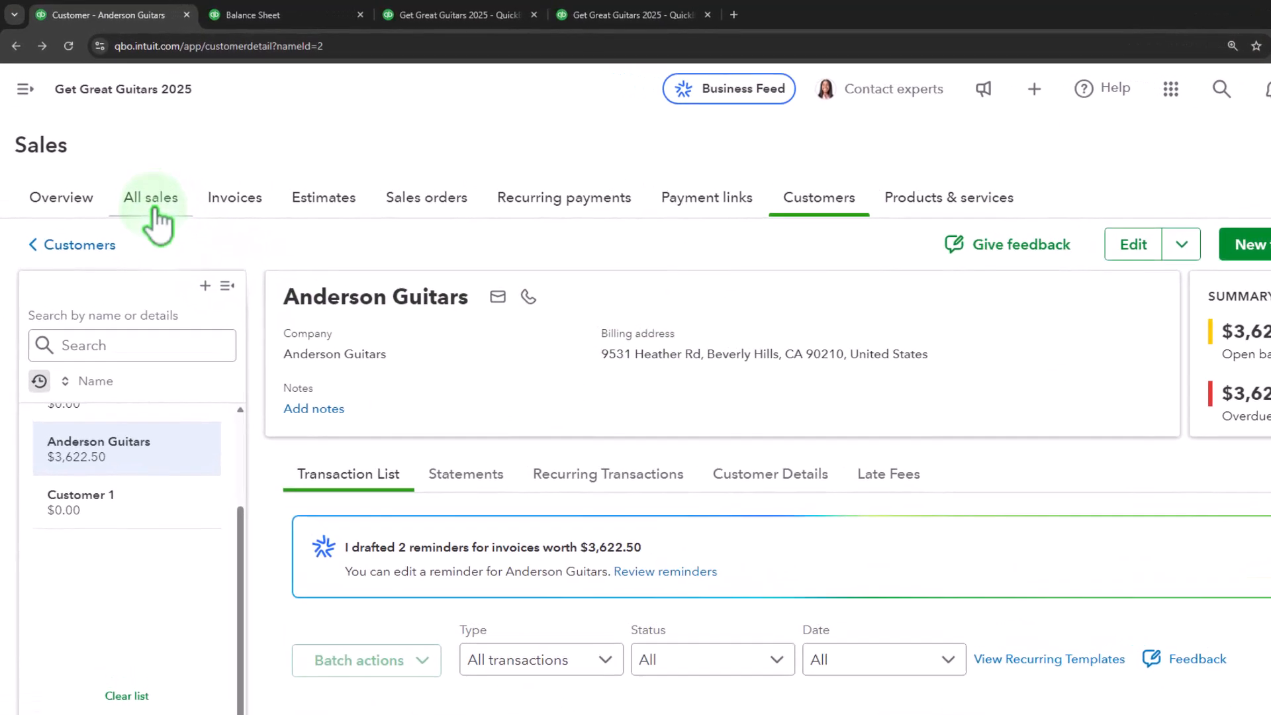
# Open the Invoices list and filter it by the Overdue status and then by Unpaid.
pyautogui.click(203, 191)
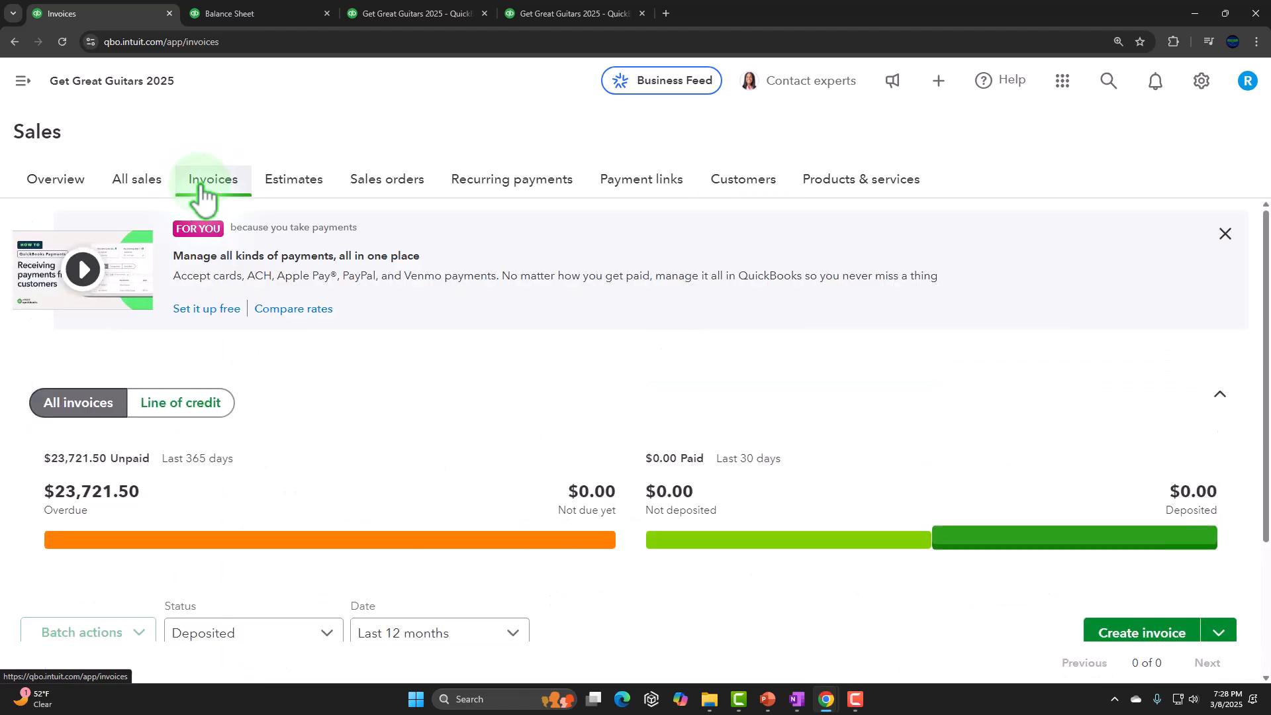
pyautogui.scroll(-3, 204, 225)
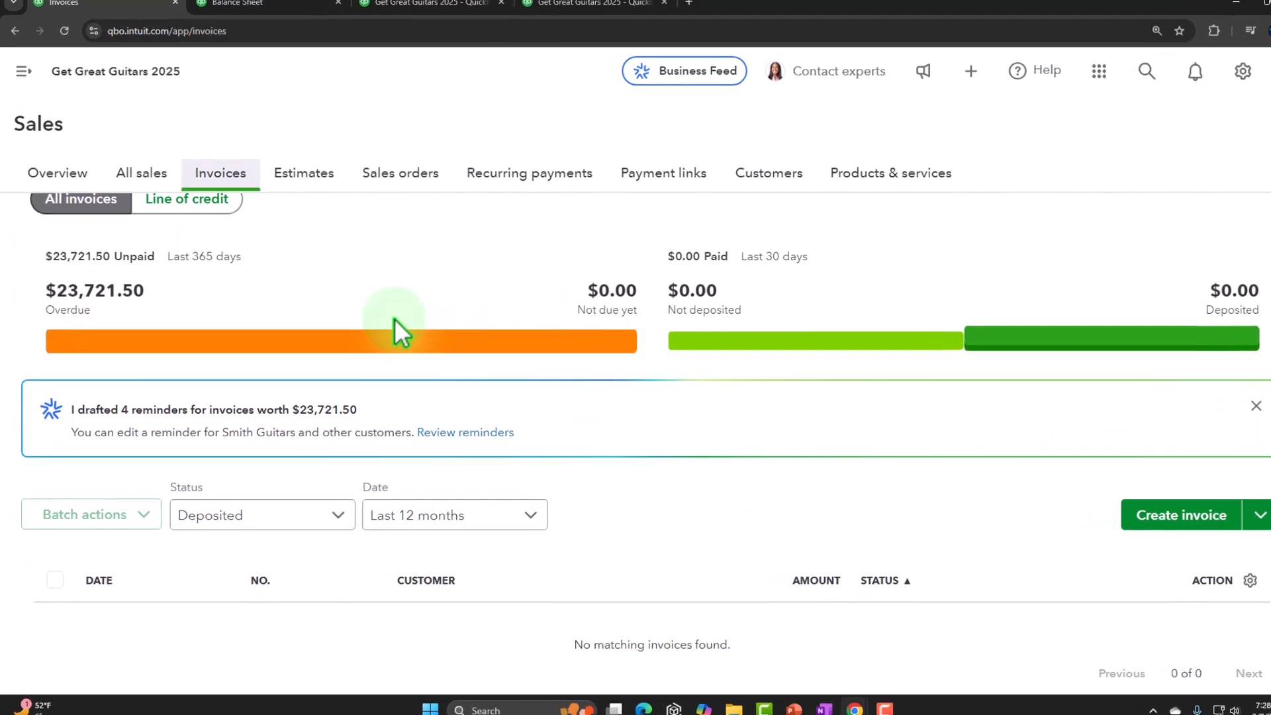
pyautogui.click(144, 342)
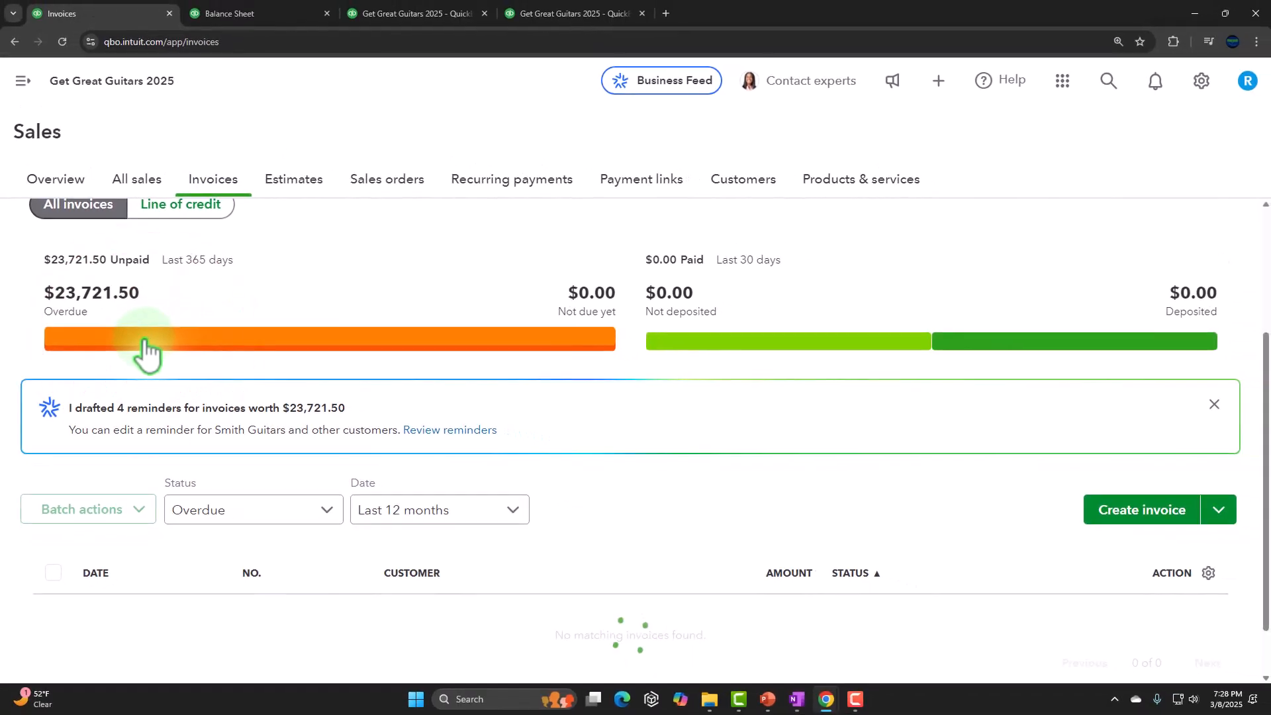
pyautogui.scroll(-3, 144, 341)
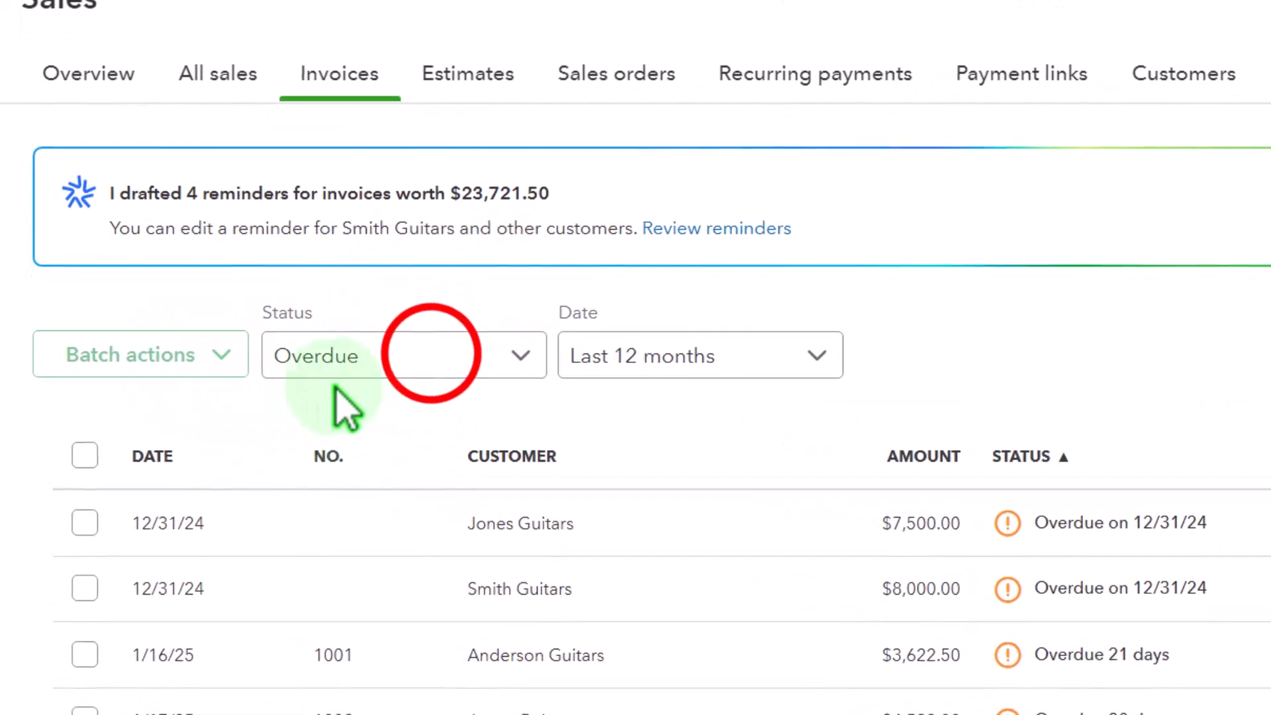
pyautogui.click(271, 359)
pyautogui.click(490, 353)
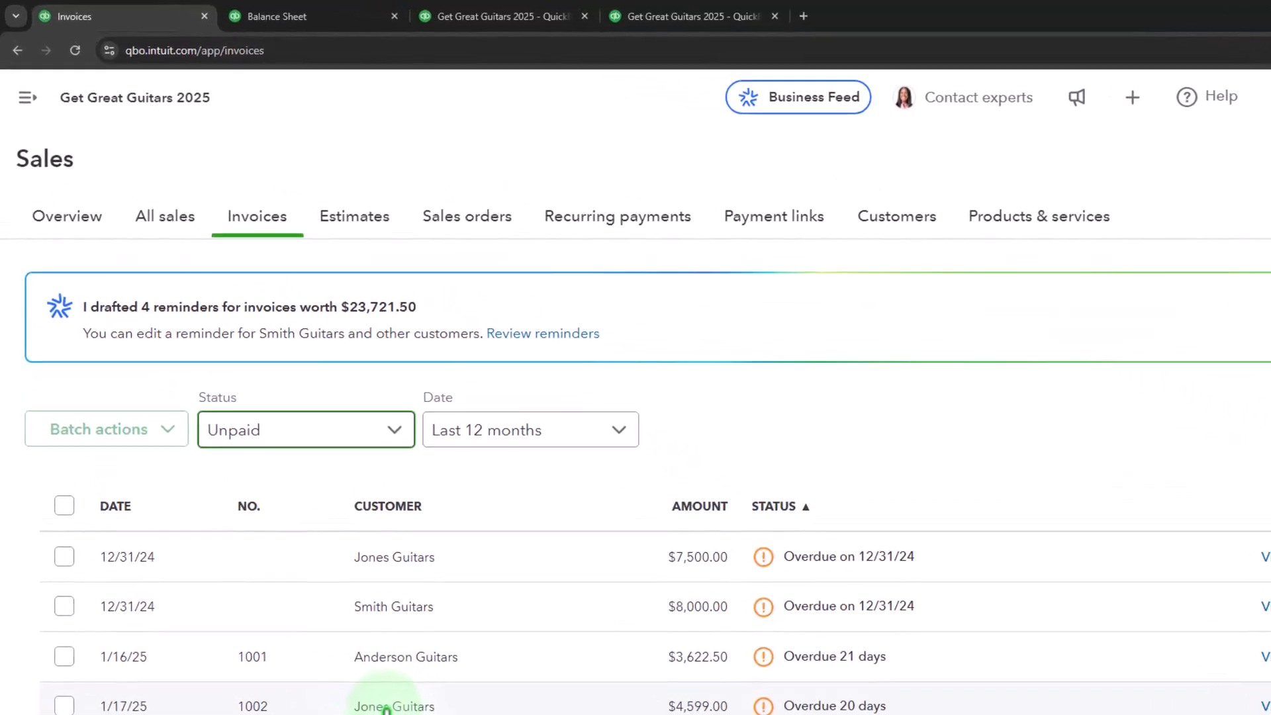
# Filter the Customers list to open invoices and open the Jones Guitars customer page.
pyautogui.click(897, 215)
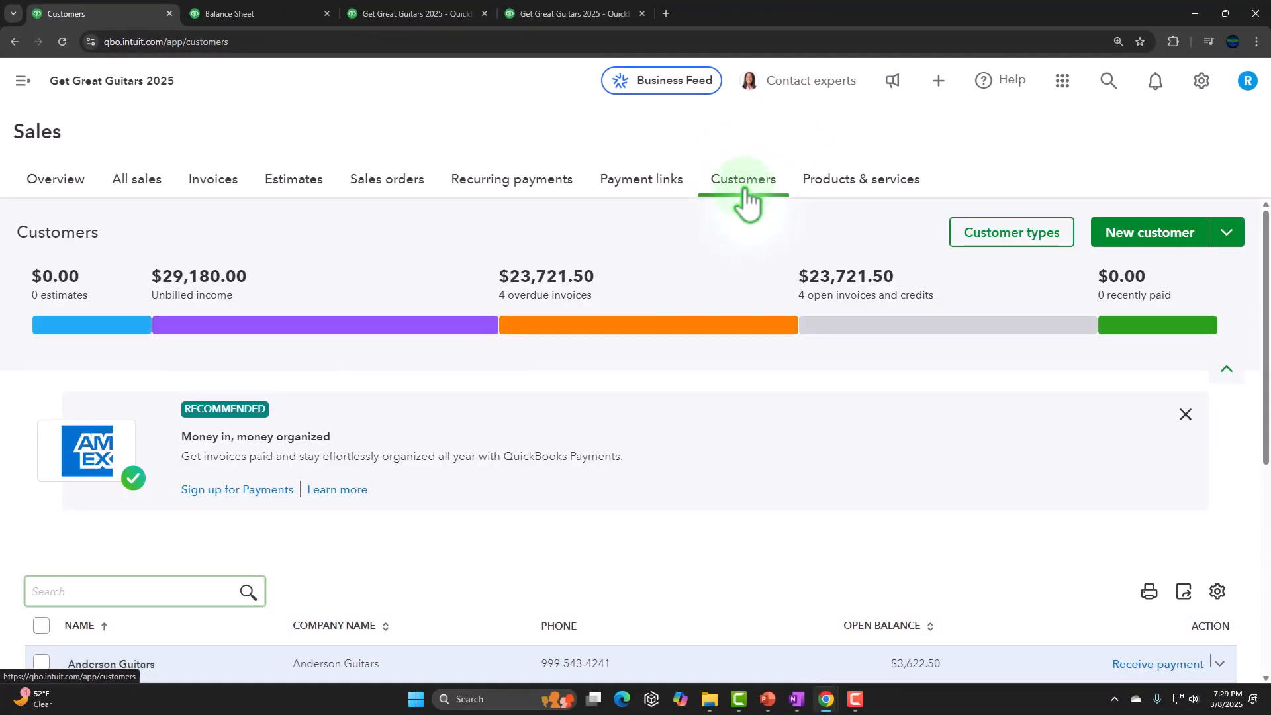
pyautogui.click(880, 338)
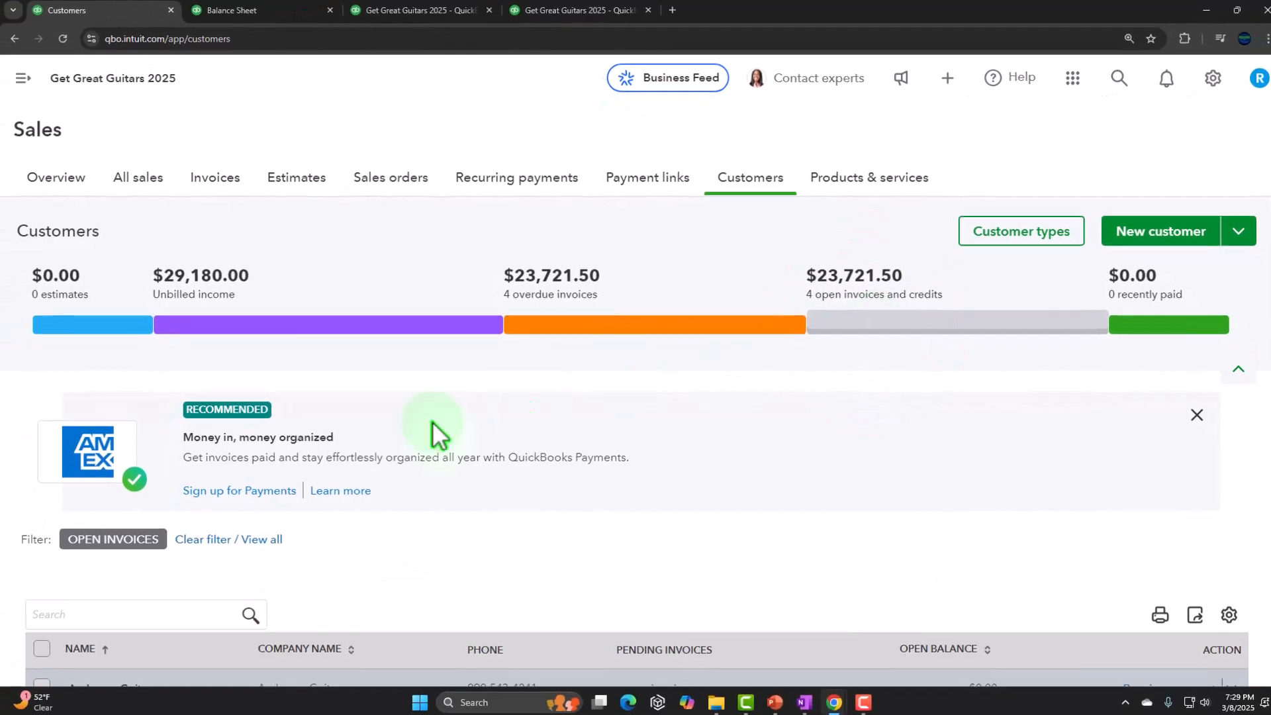
pyautogui.scroll(-4, 515, 467)
pyautogui.click(110, 459)
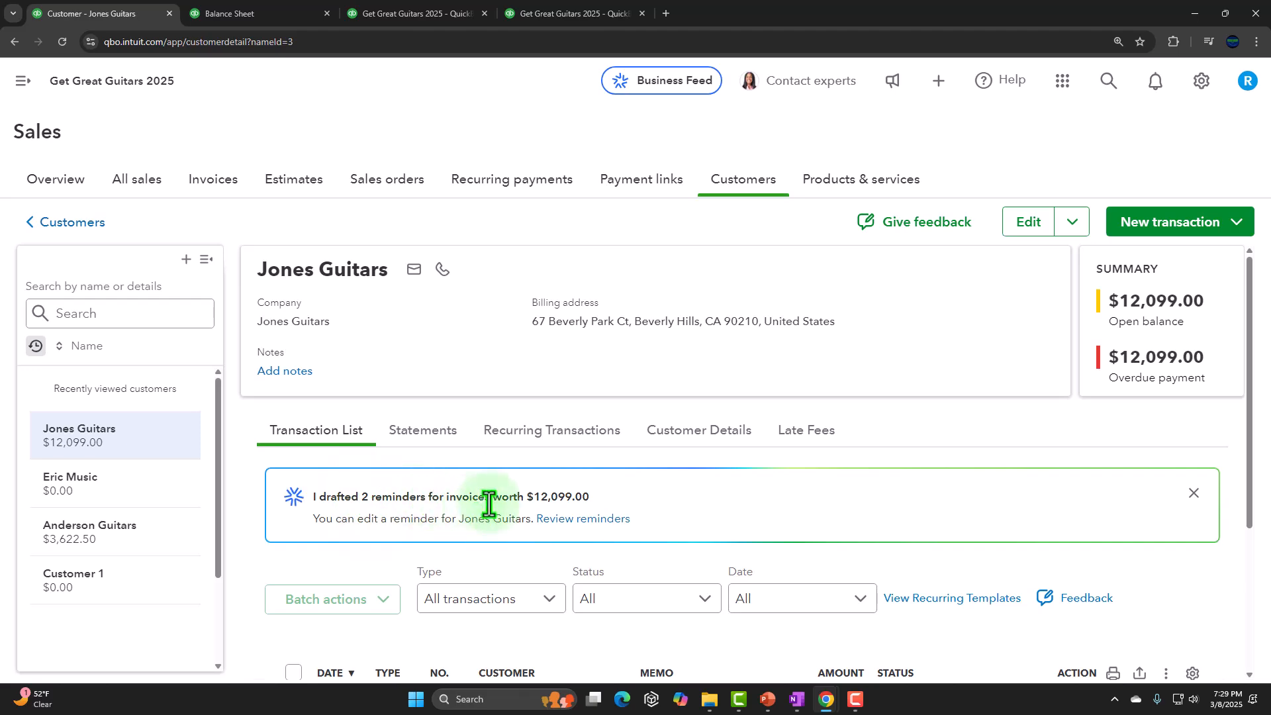
# View the Jones Guitars 12/31/24 Opening Balance invoice, then open its receive payment form and close it without saving.
pyautogui.scroll(-3, 550, 465)
pyautogui.scroll(-1, 550, 465)
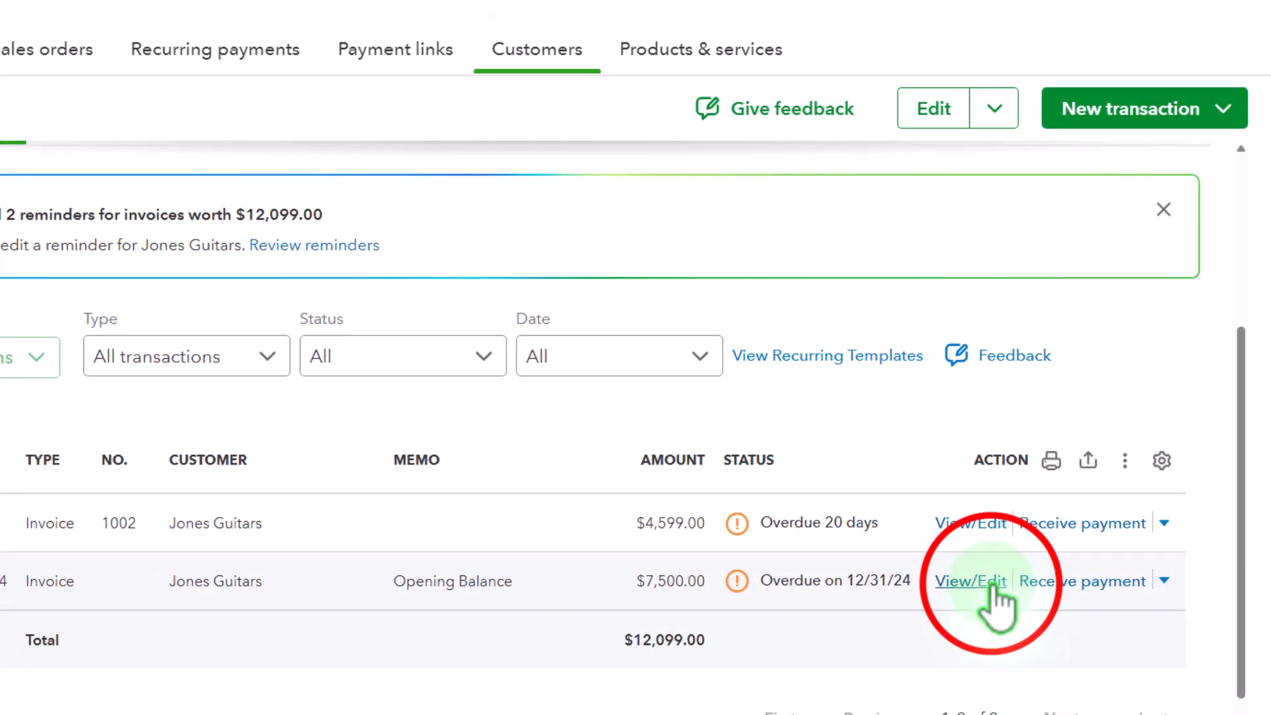
pyautogui.click(989, 582)
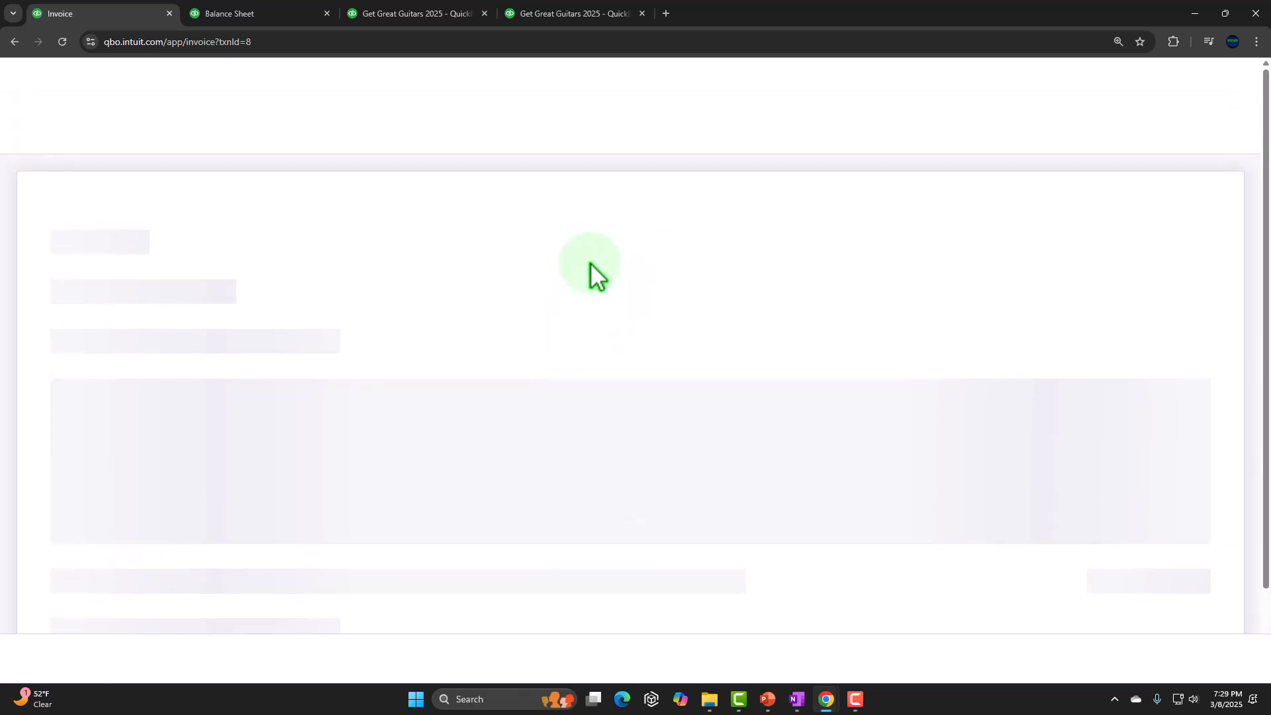
pyautogui.hotkey('alt', 'Left')
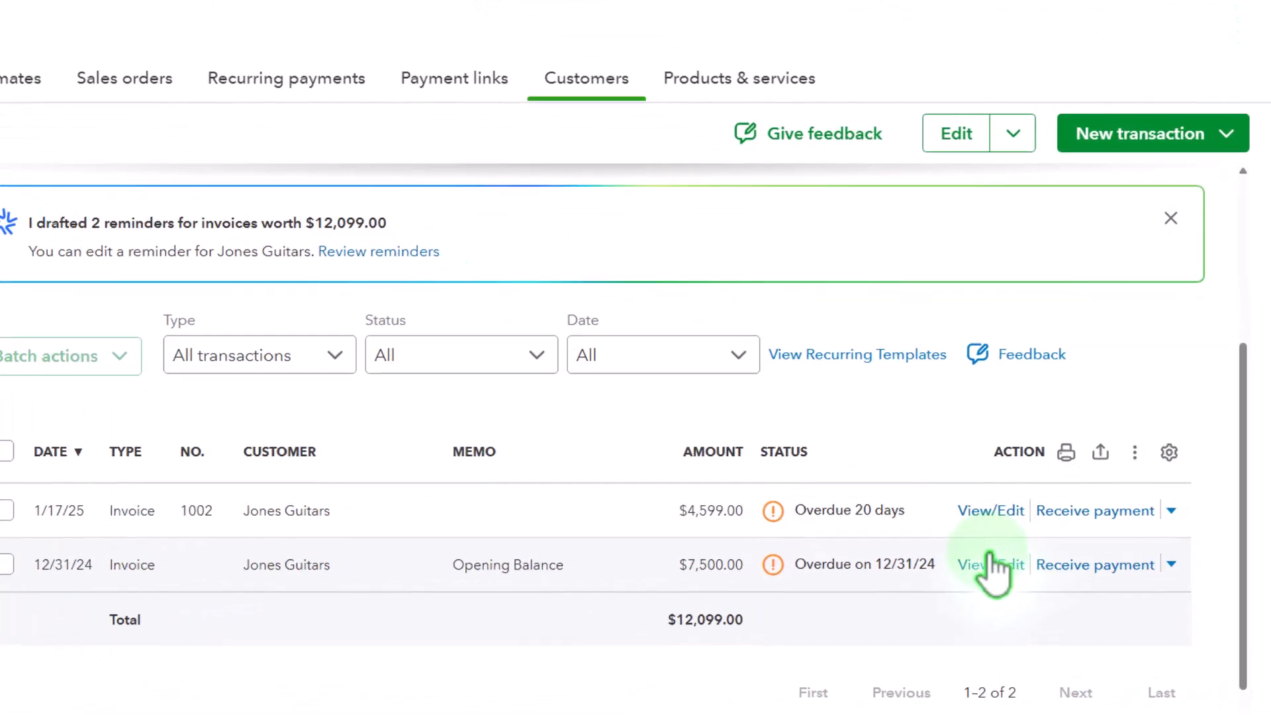
pyautogui.click(1061, 566)
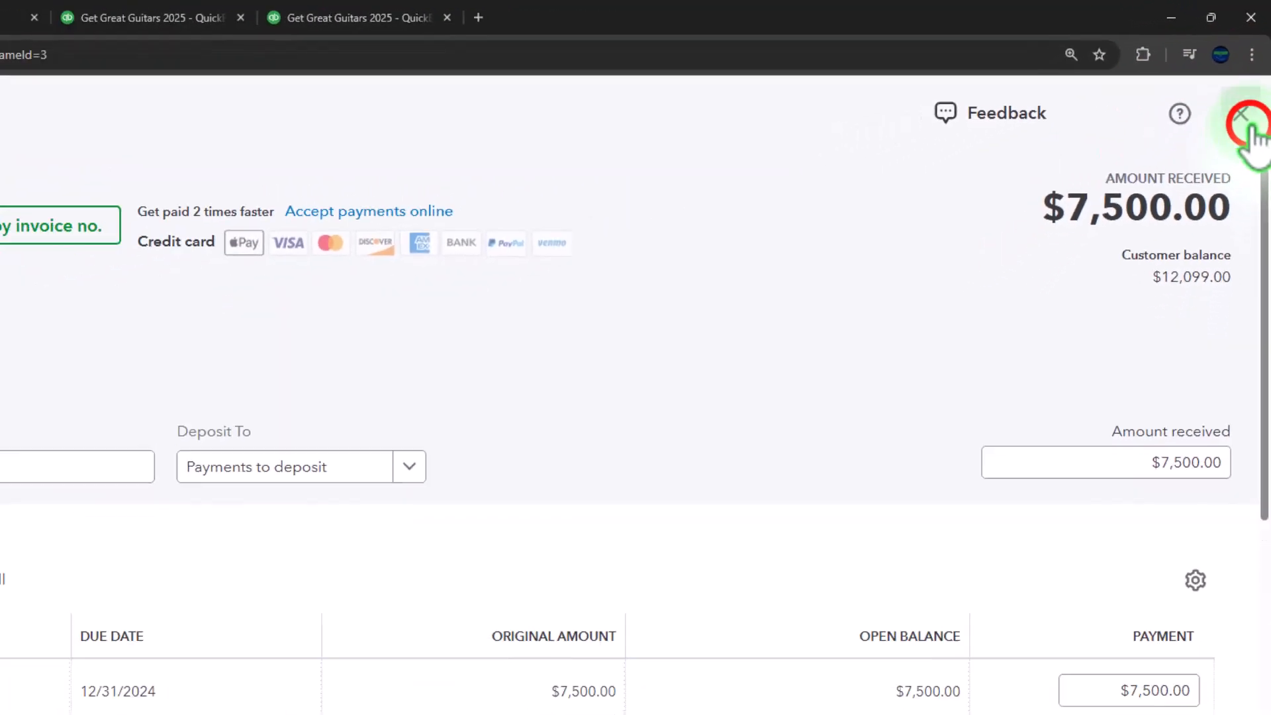
pyautogui.click(1247, 122)
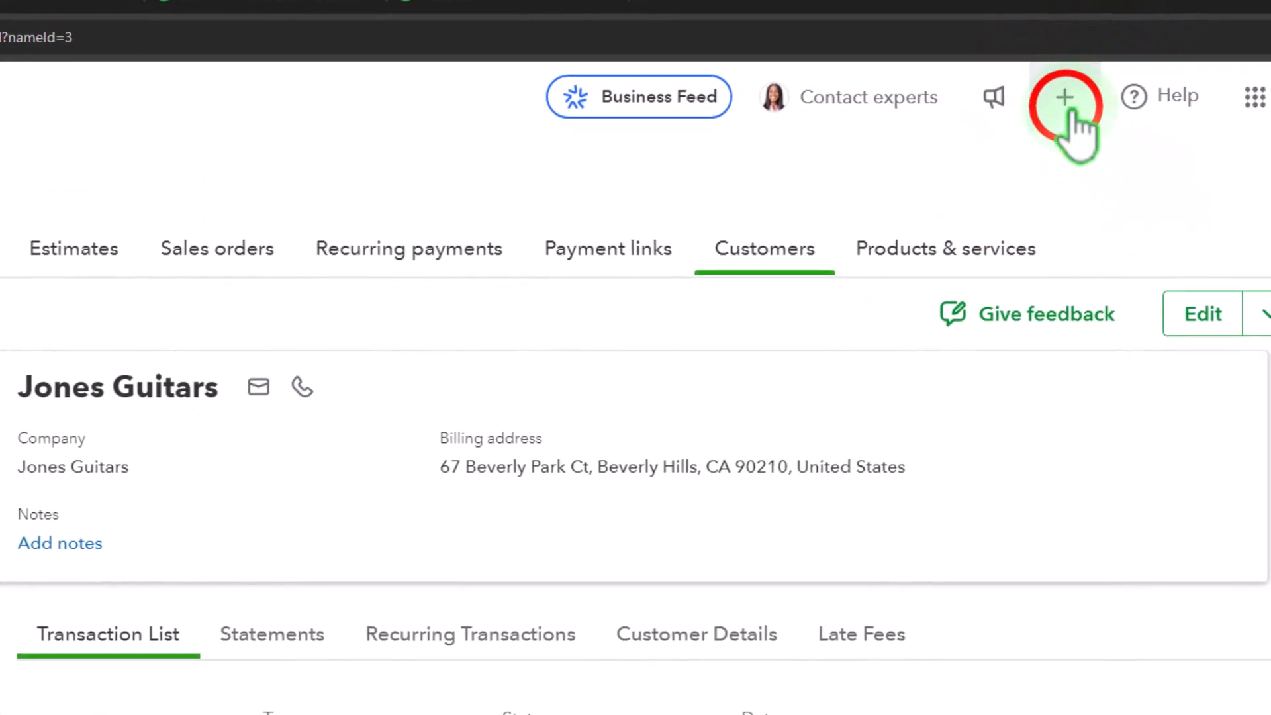
# Start a new Receive Payment form and choose Jones Guitars as the customer.
pyautogui.click(1065, 102)
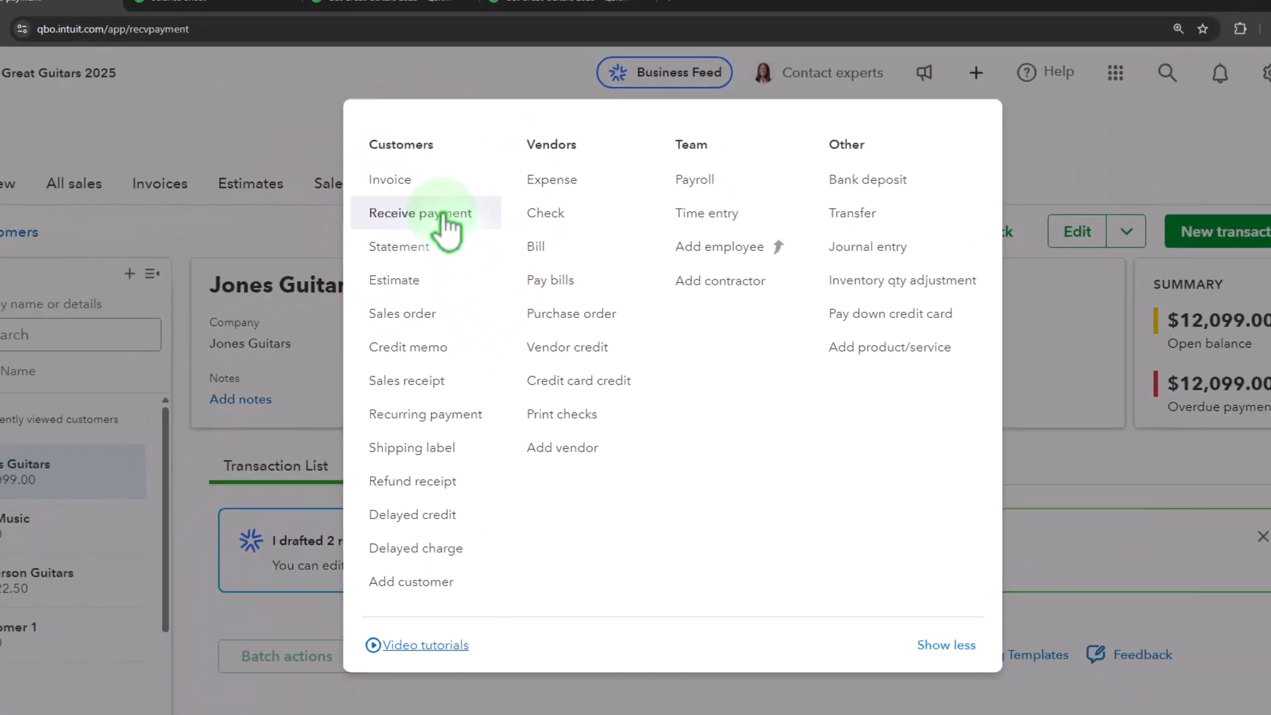
pyautogui.click(327, 255)
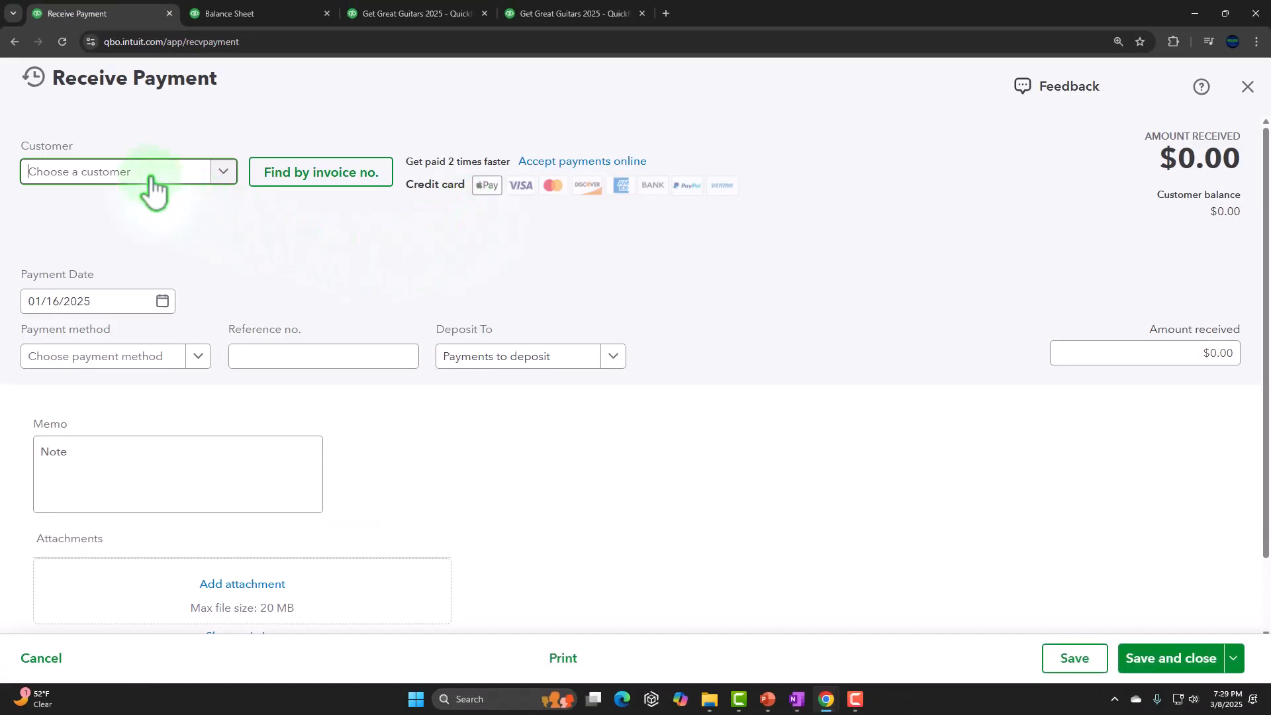
pyautogui.write('jone')
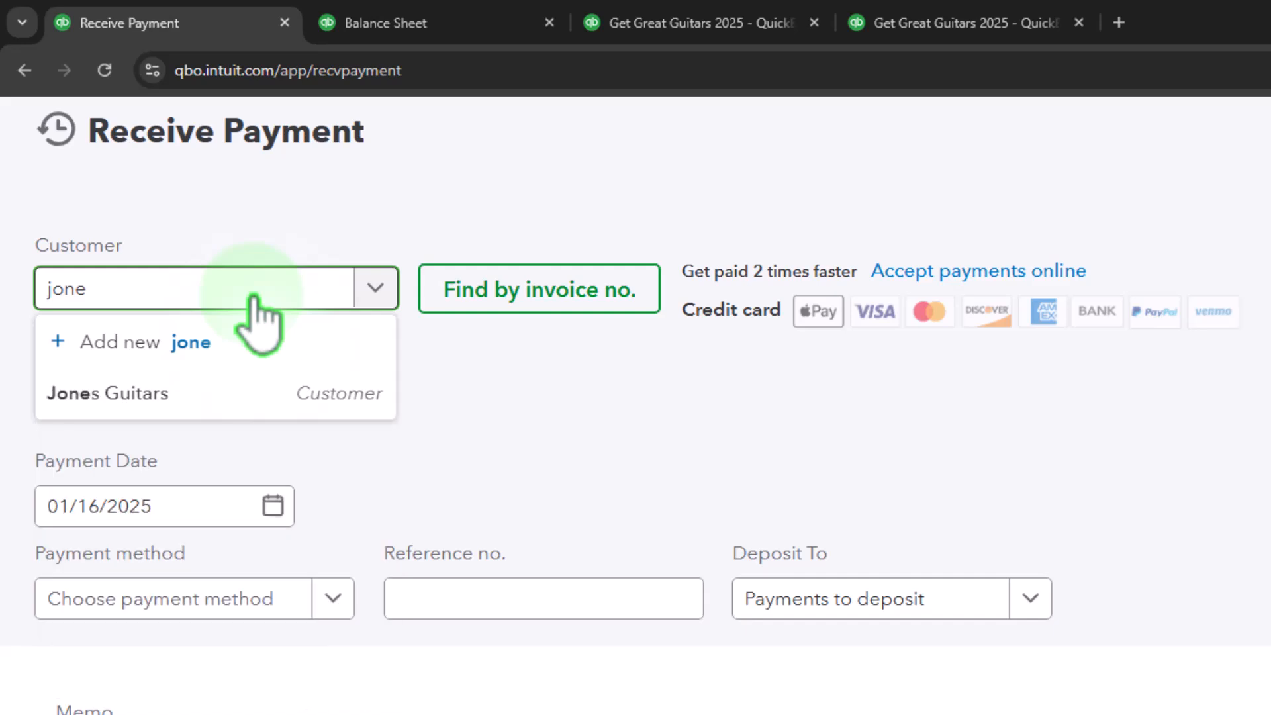
pyautogui.press('Tab')
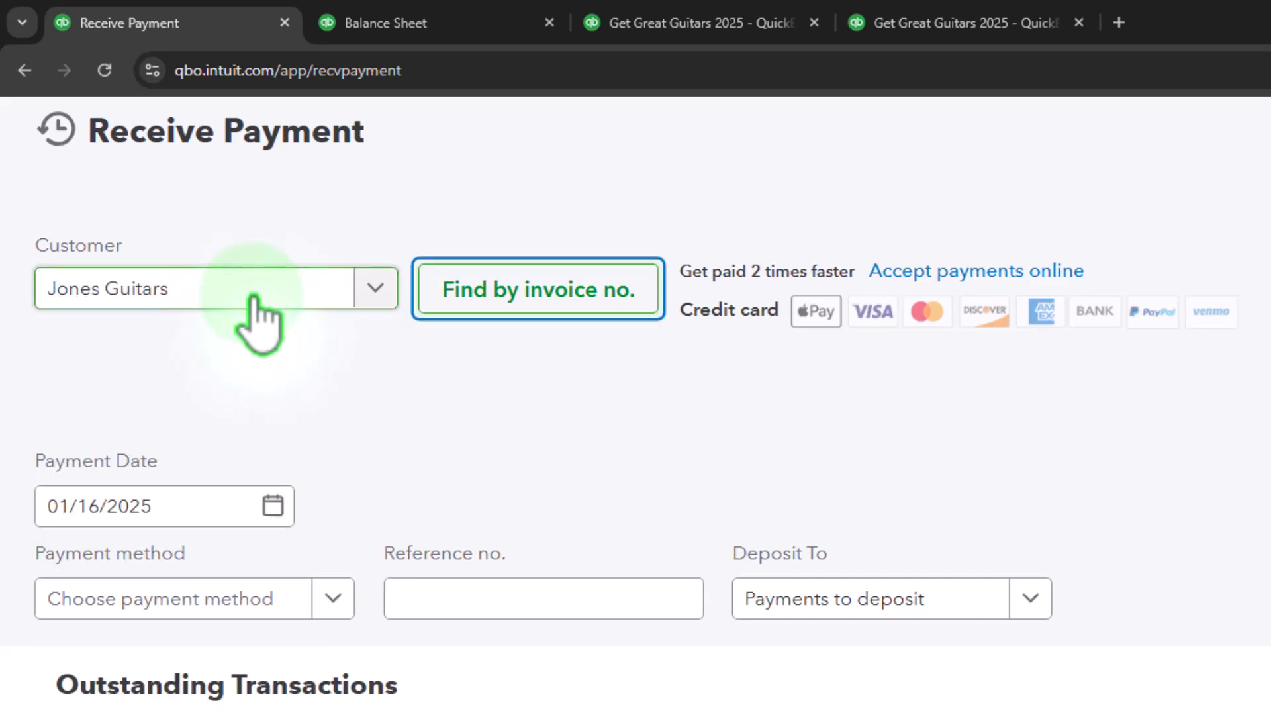
# Set the payment method to Cash, apply $7,500.00 to the 12/31/2024 invoice, and save and close the payment.
pyautogui.press('Tab')
pyautogui.press('Tab')
pyautogui.press('Tab')
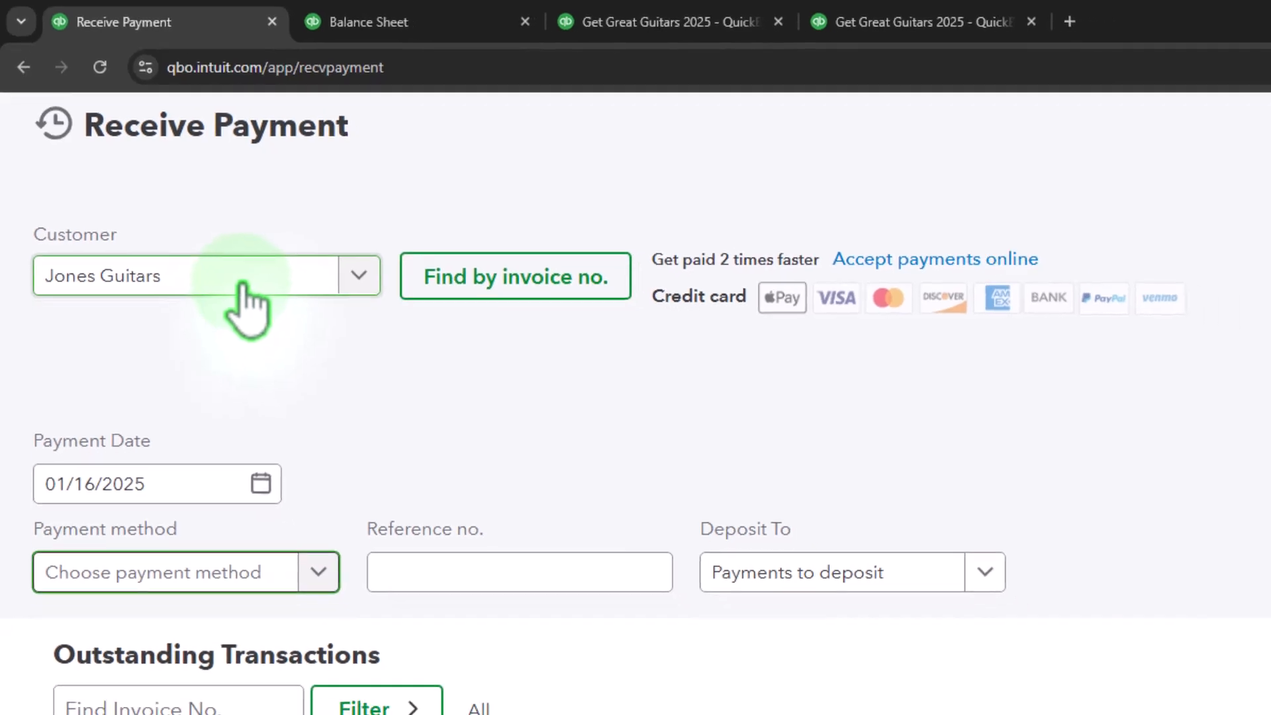
pyautogui.write('ca')
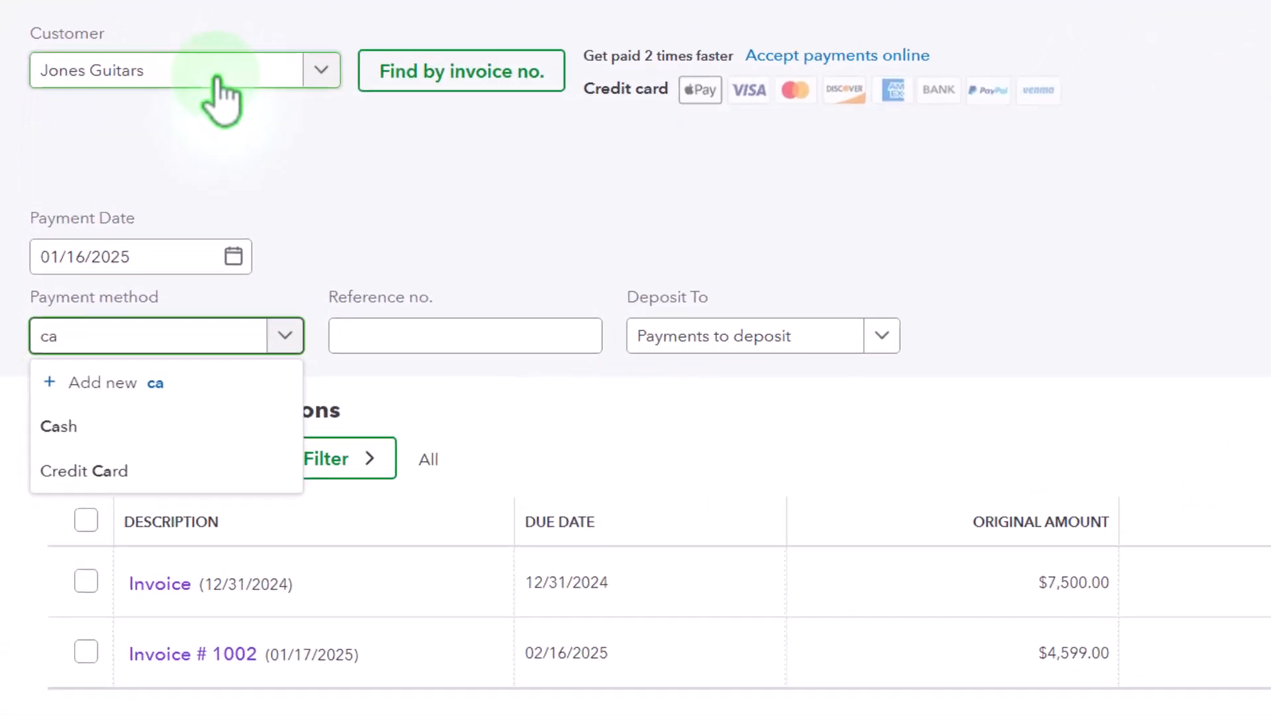
pyautogui.press('Down')
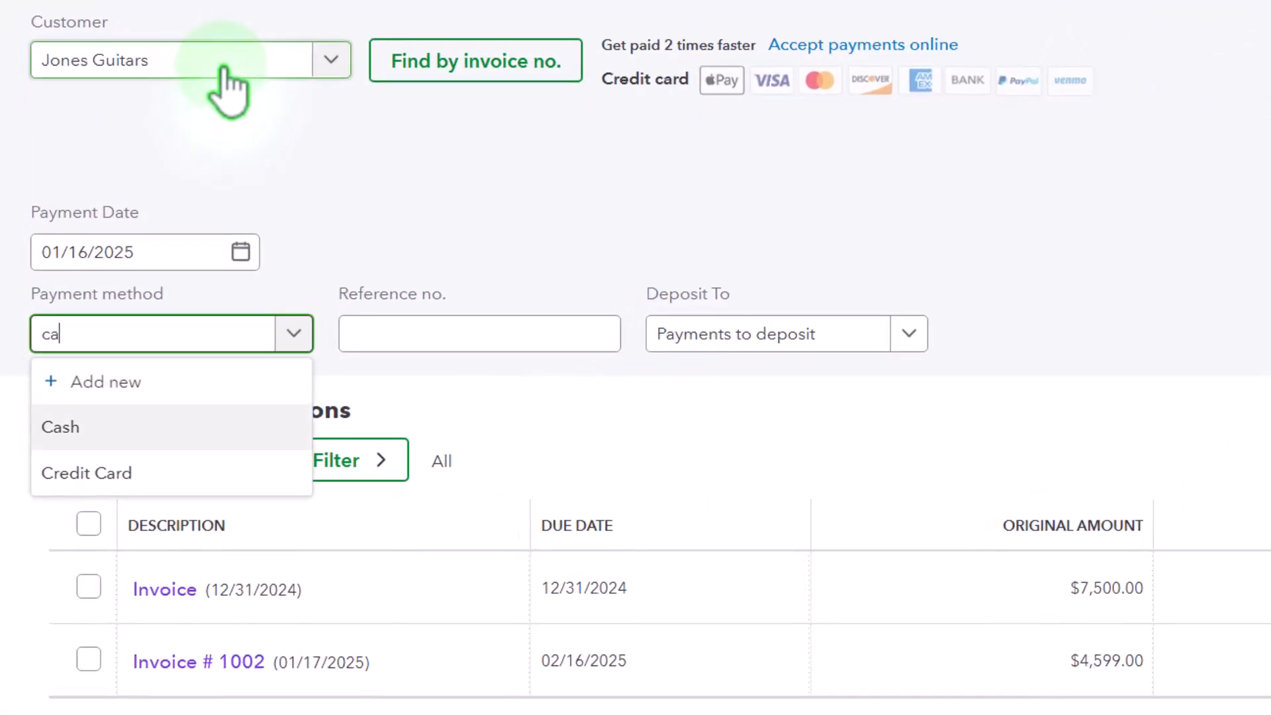
pyautogui.press('Tab')
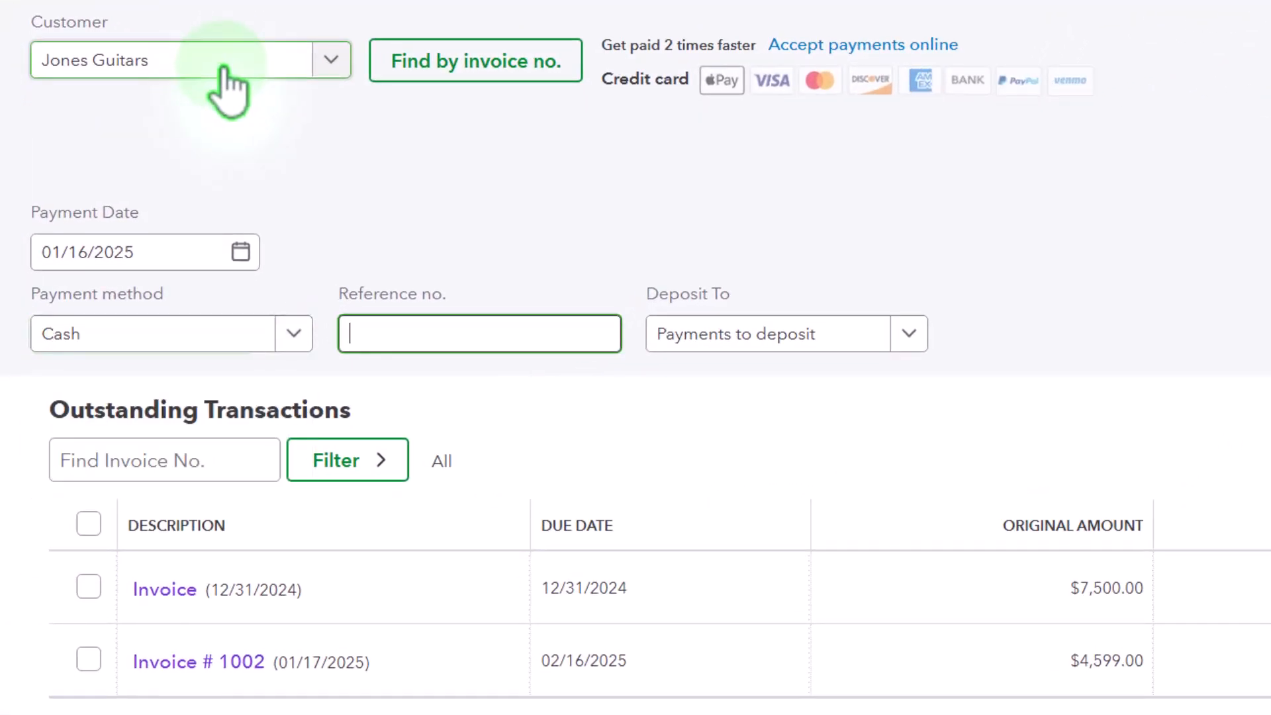
pyautogui.press('Tab')
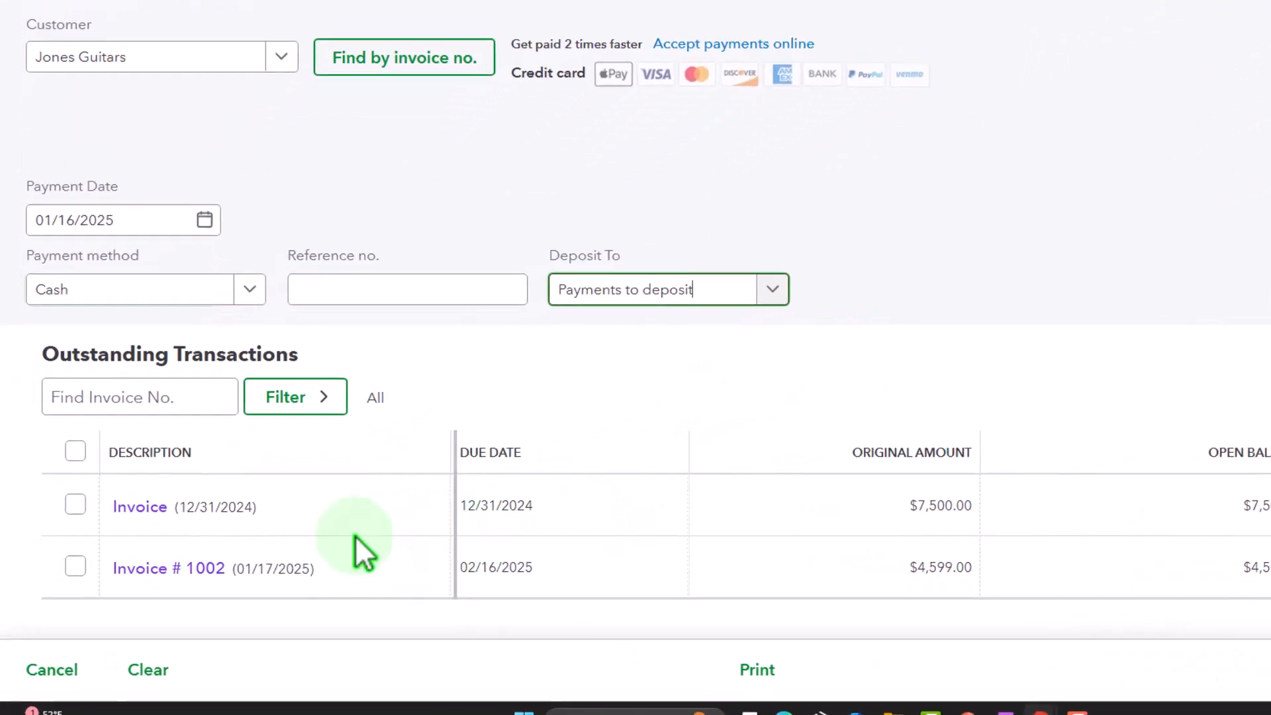
pyautogui.click(75, 504)
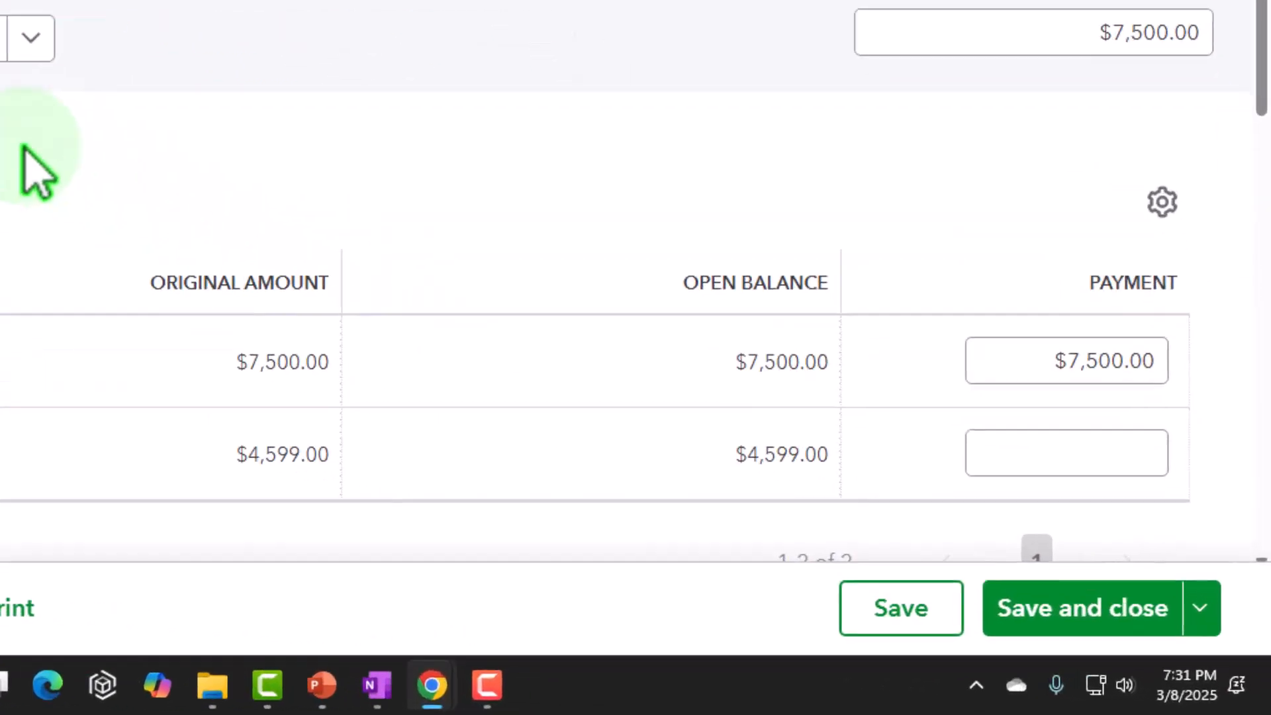
pyautogui.click(1088, 622)
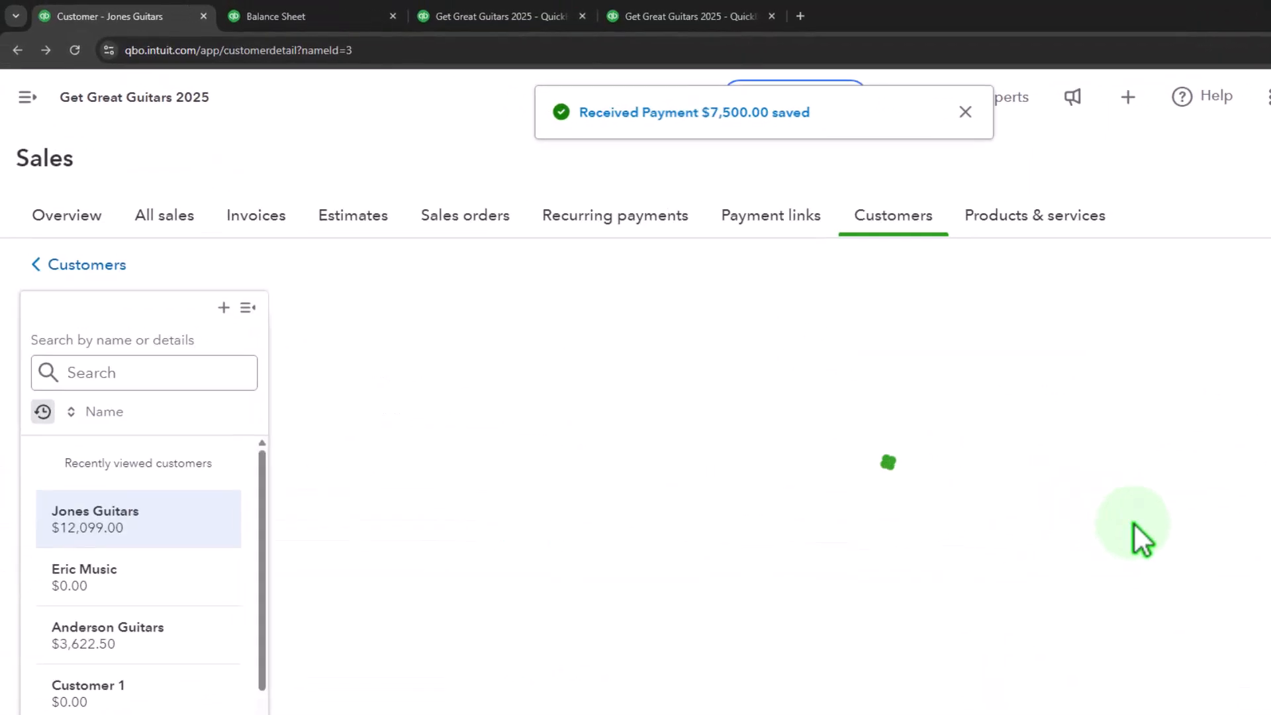
# Rerun the Balance Sheet report for 01/01/2025 to 01/31/2025 and review its current assets.
pyautogui.click(291, 16)
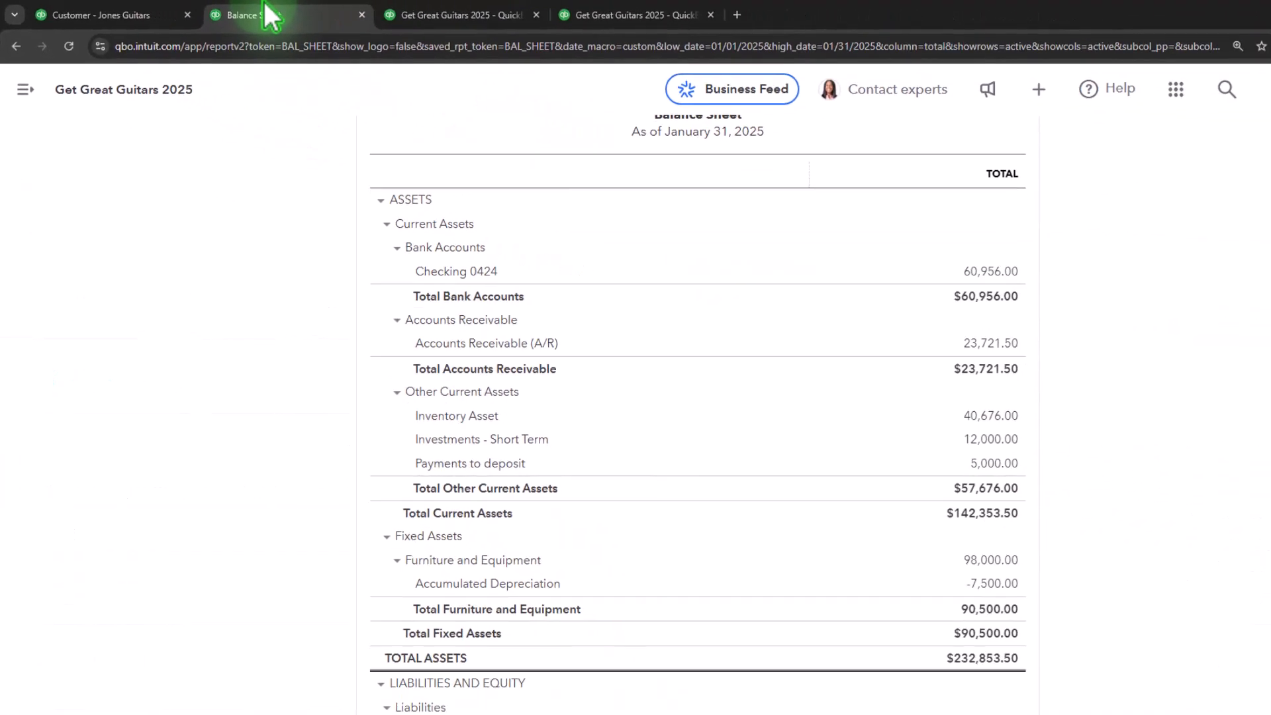
pyautogui.scroll(5, 655, 291)
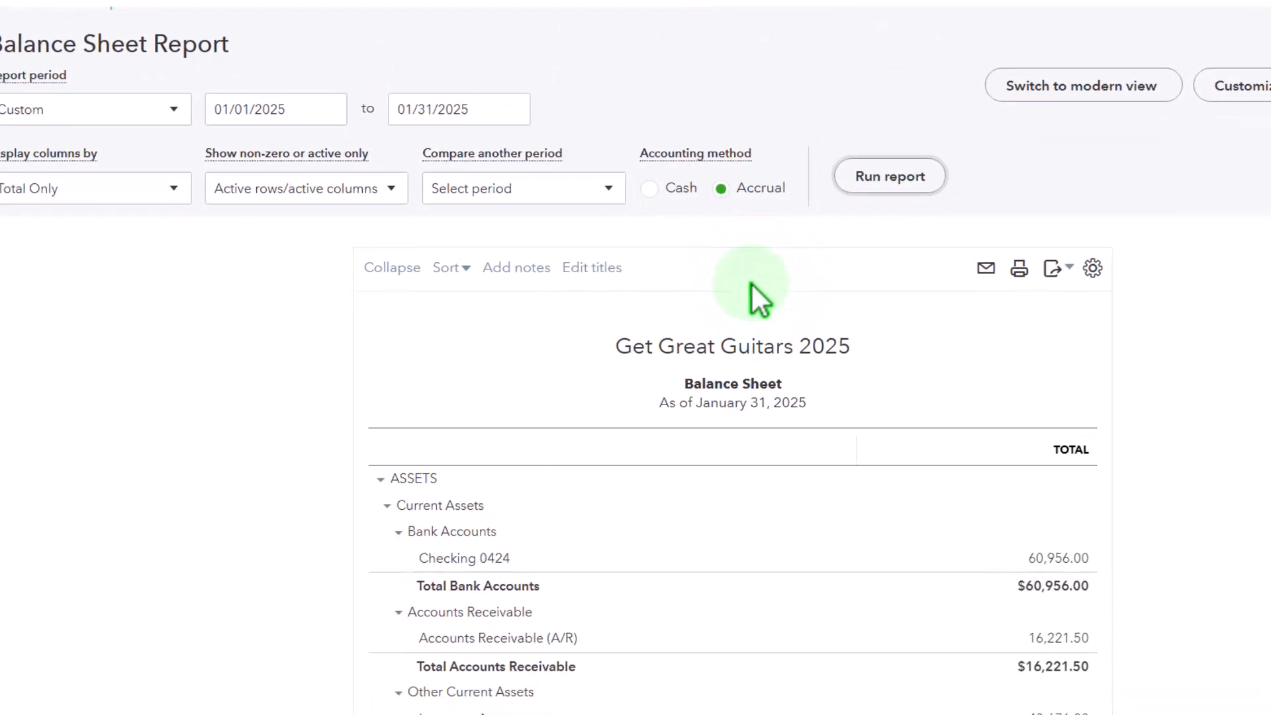
pyautogui.scroll(-3, 755, 291)
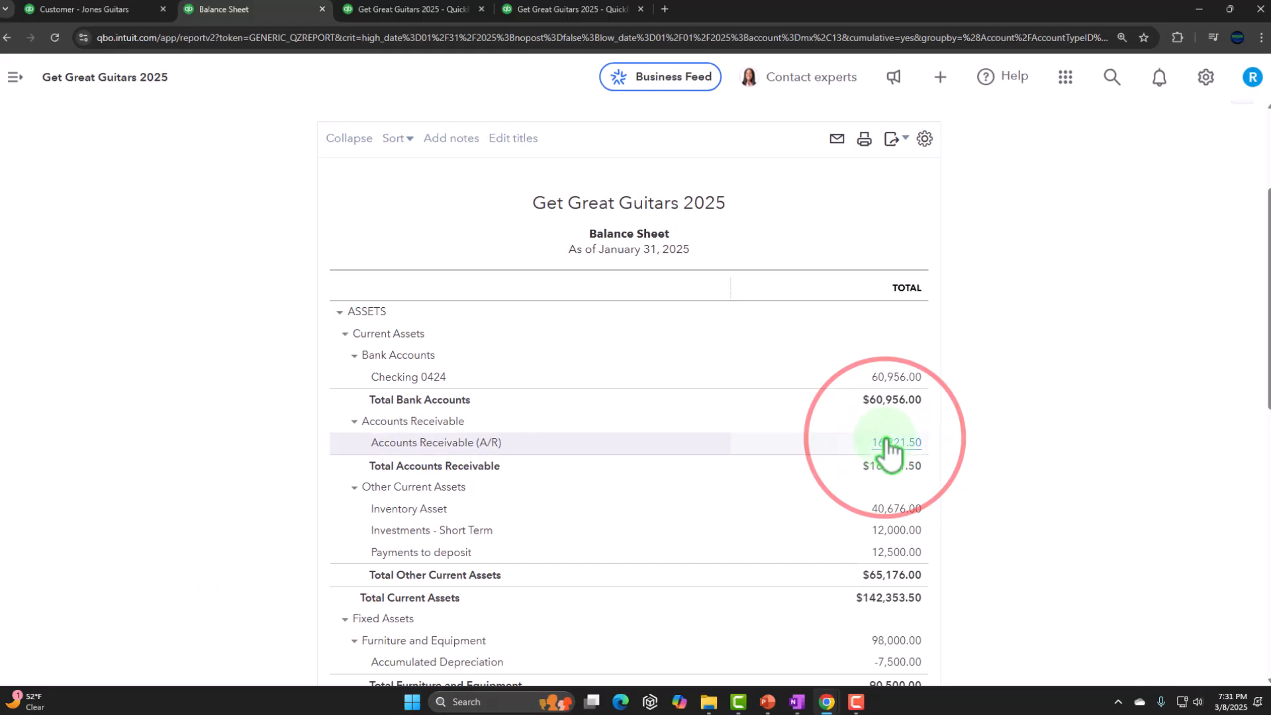
# Open the Accounts Receivable (A/R) transaction detail, view the 01/16/2025 Jones Guitars payment, and close it.
pyautogui.click(889, 445)
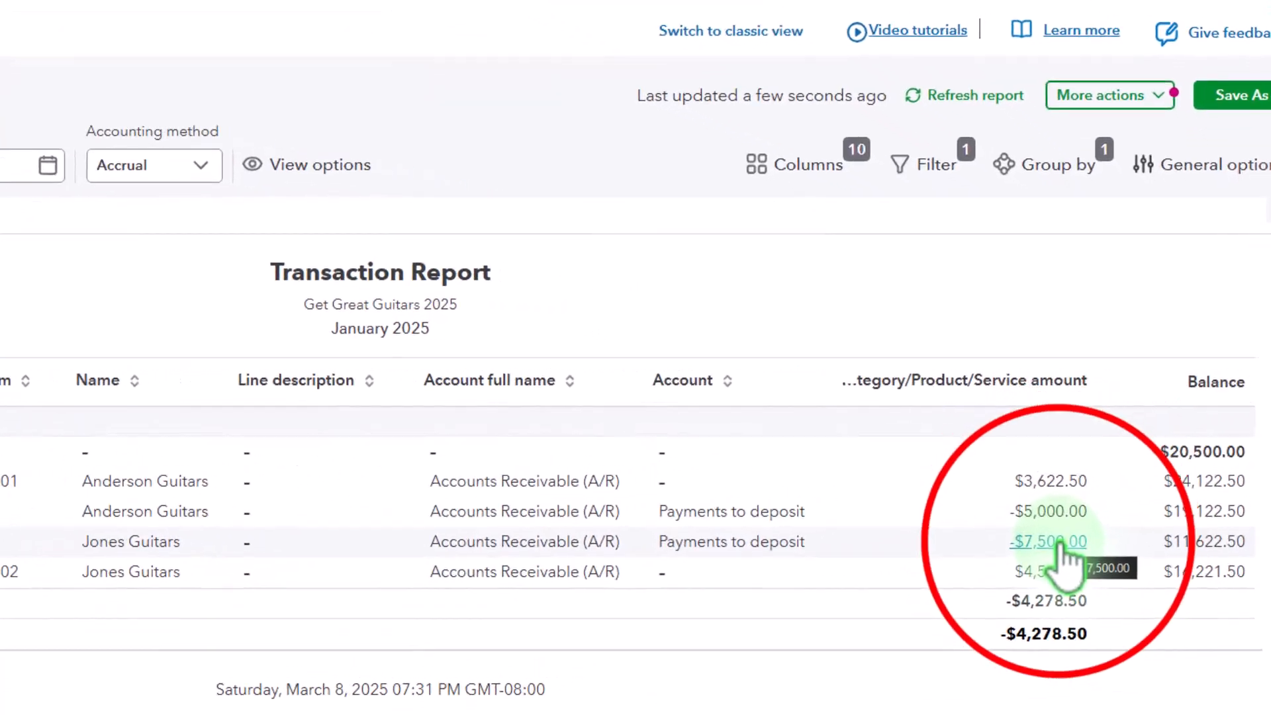
pyautogui.click(1053, 550)
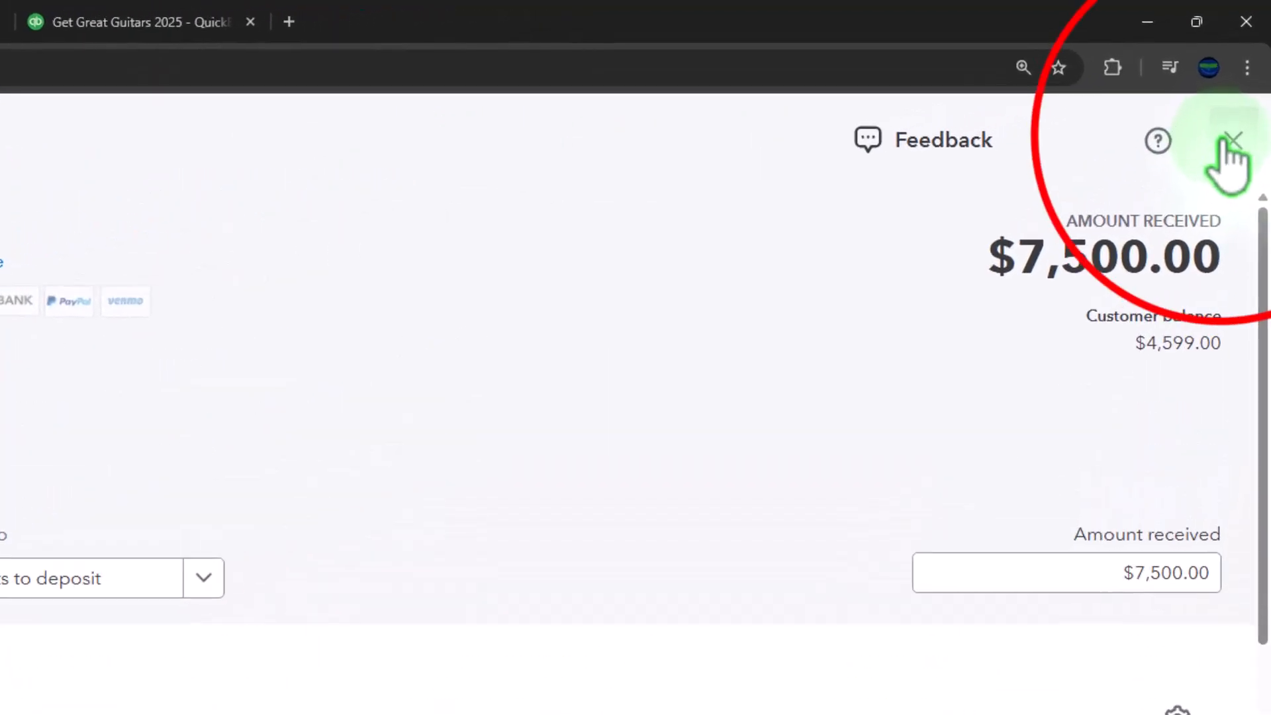
pyautogui.click(1244, 90)
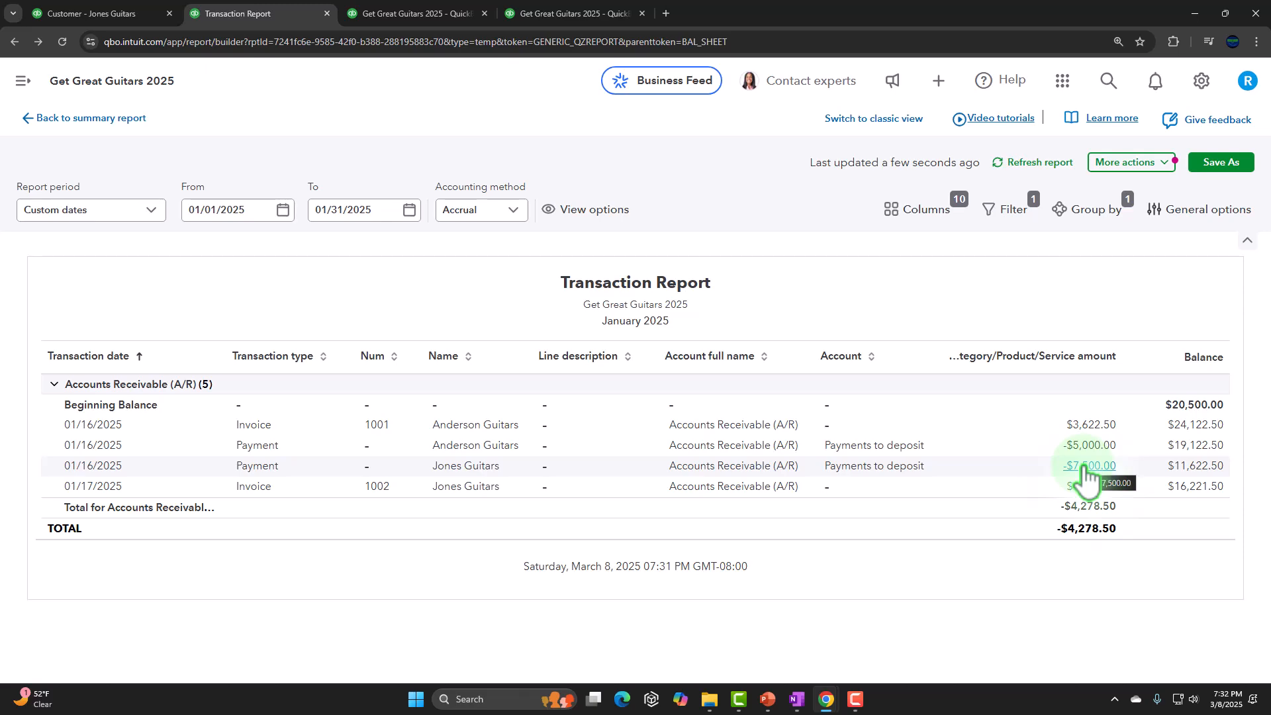
# Return to the Balance Sheet, open the Payments to deposit transaction detail, review its January 2025 payments, and go back to the summary.
pyautogui.click(94, 120)
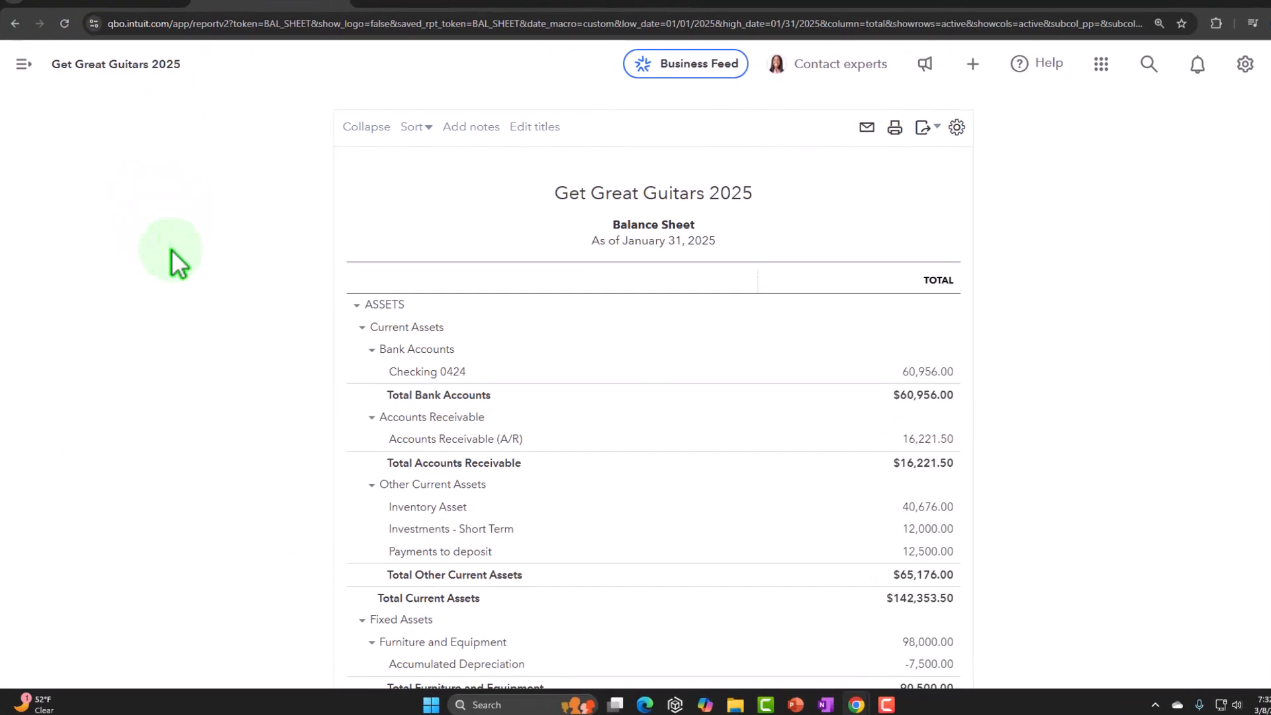
pyautogui.scroll(-3, 202, 220)
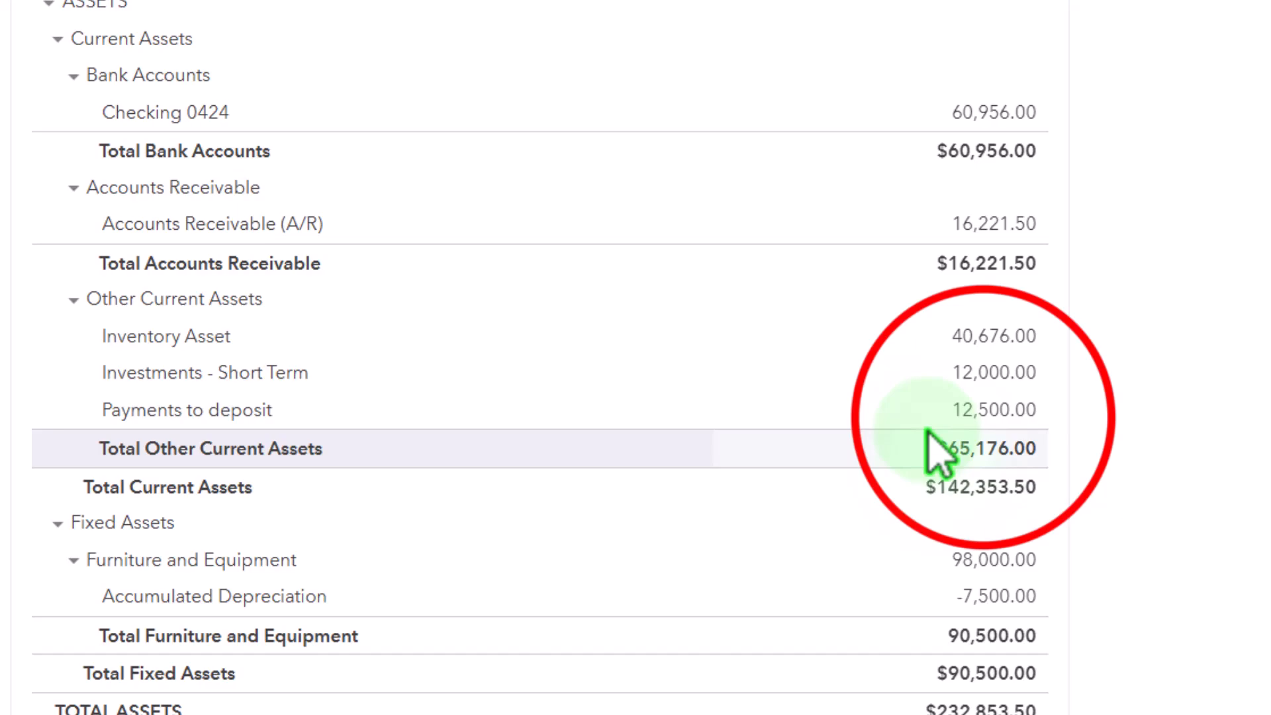
pyautogui.click(976, 411)
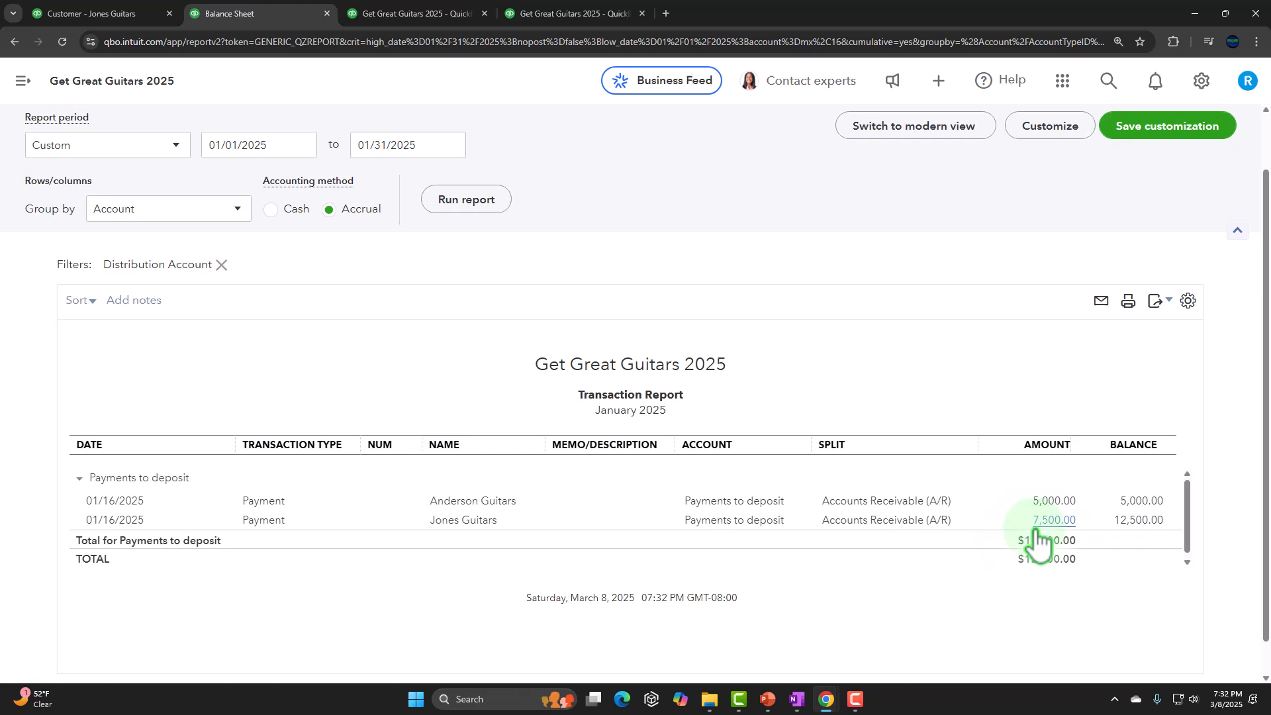
pyautogui.scroll(2, 728, 523)
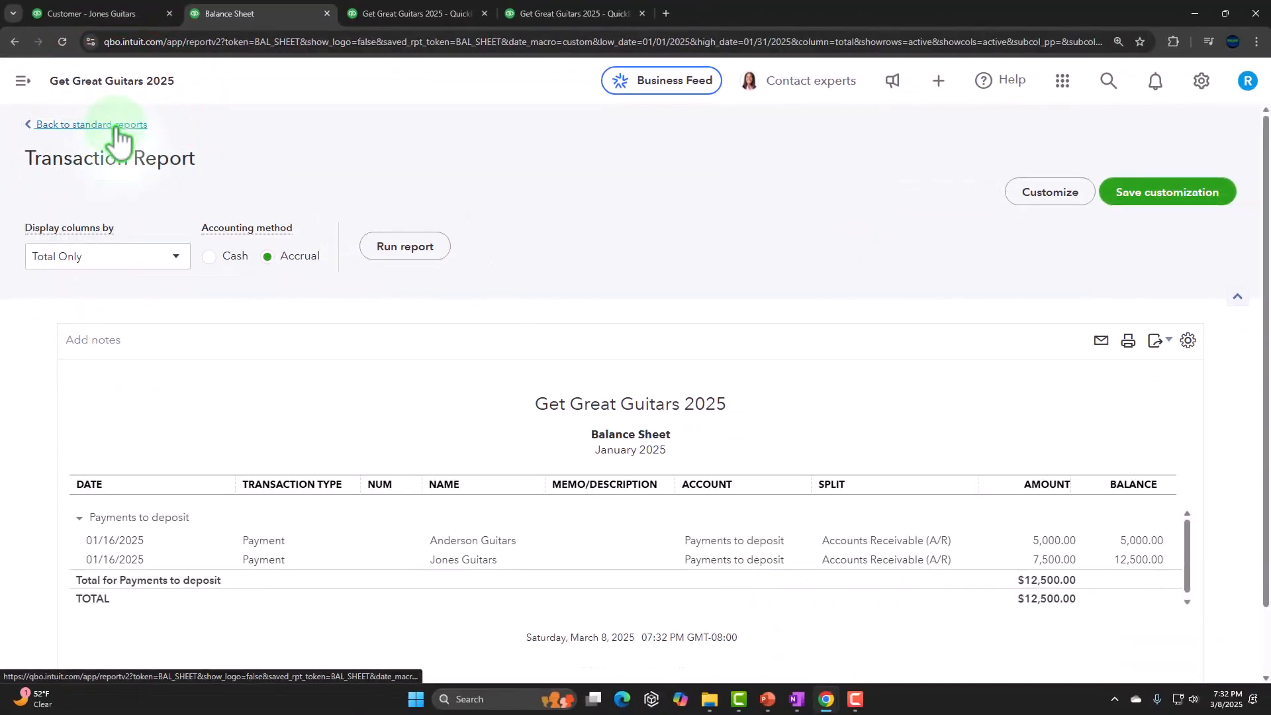
pyautogui.click(125, 134)
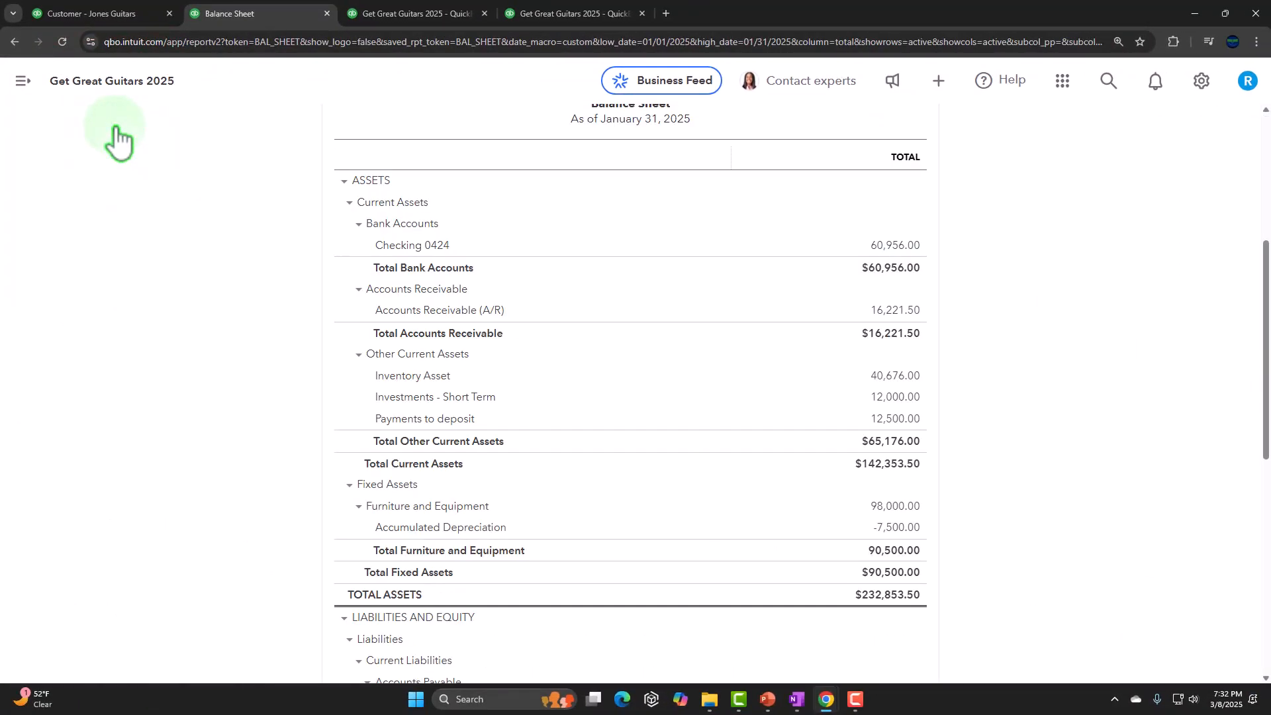
# Rerun the Customer Balance Detail report and compare its total open balance with Accounts Receivable on the Balance Sheet.
pyautogui.click(534, 12)
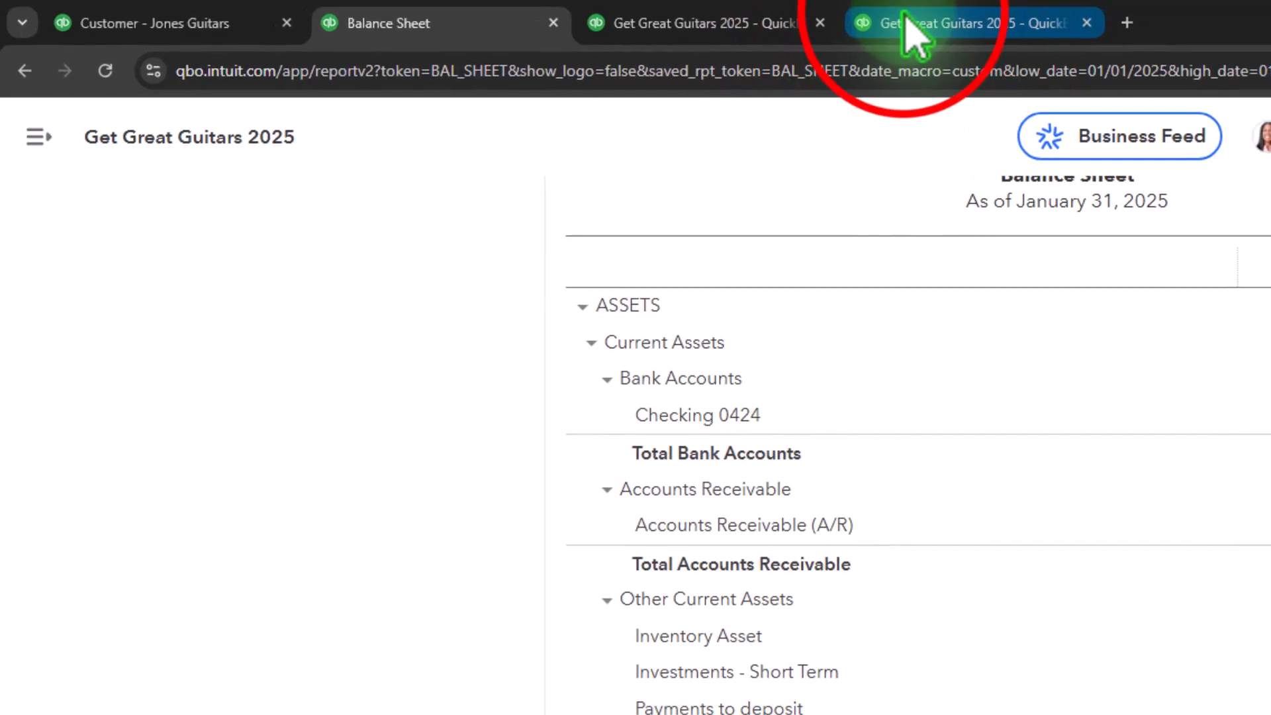
pyautogui.scroll(3, 695, 242)
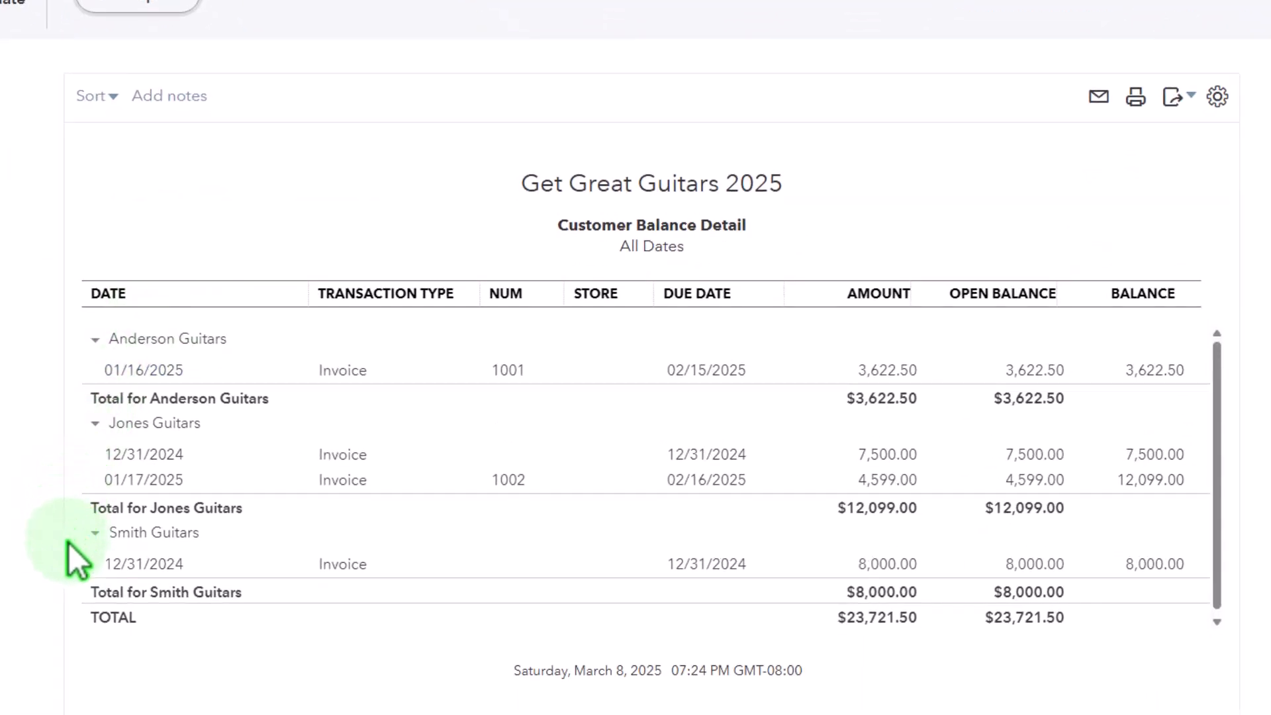
pyautogui.click(263, 126)
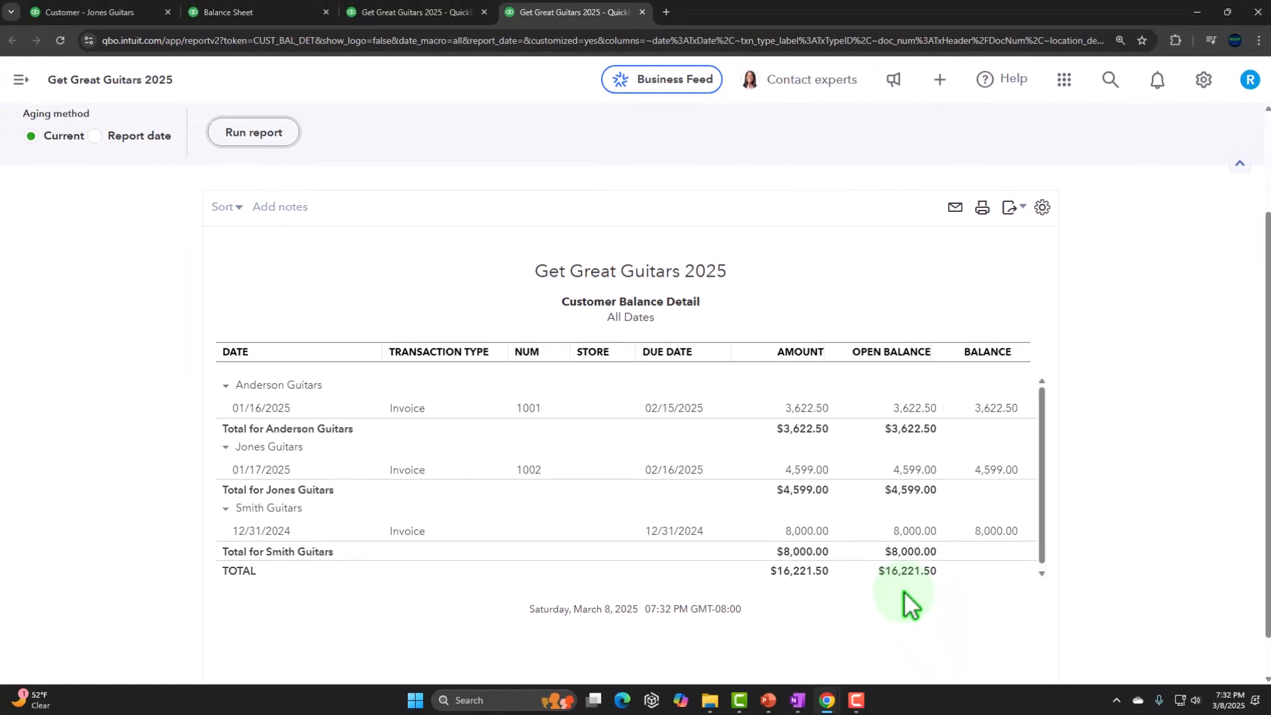
pyautogui.click(463, 21)
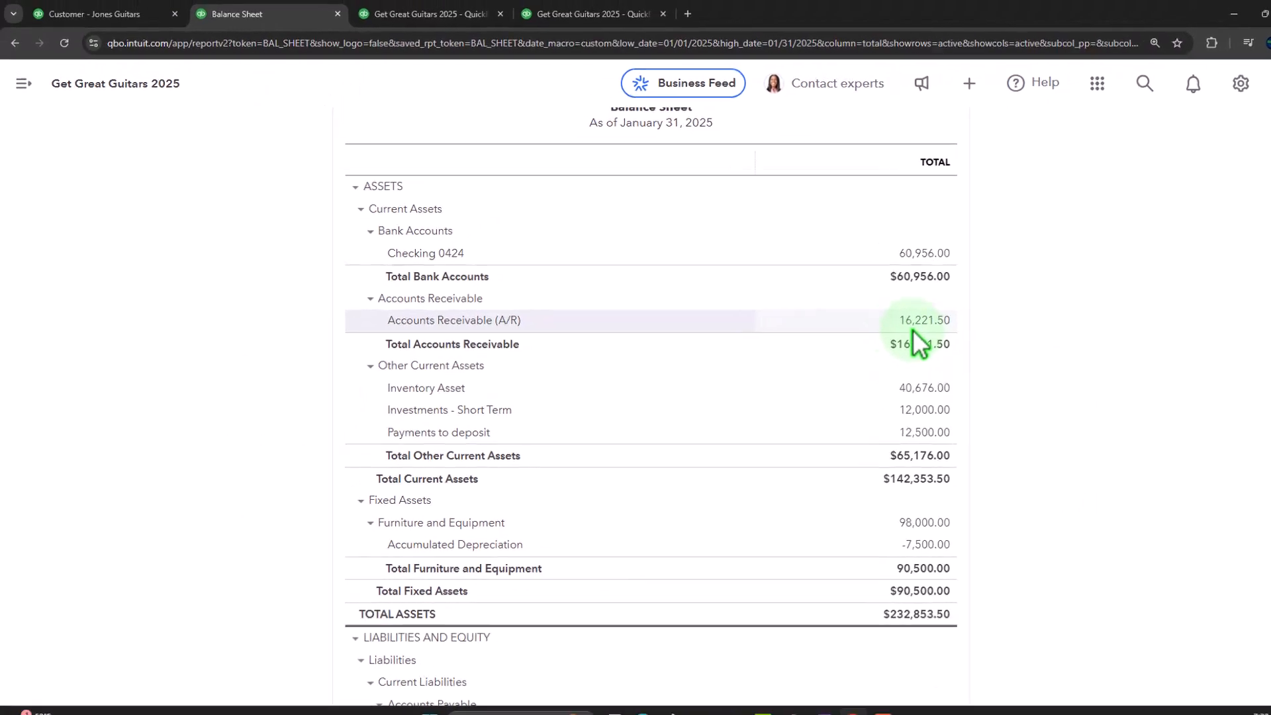
# Review the invoice and payment statuses in the Jones Guitars transaction list.
pyautogui.click(93, 14)
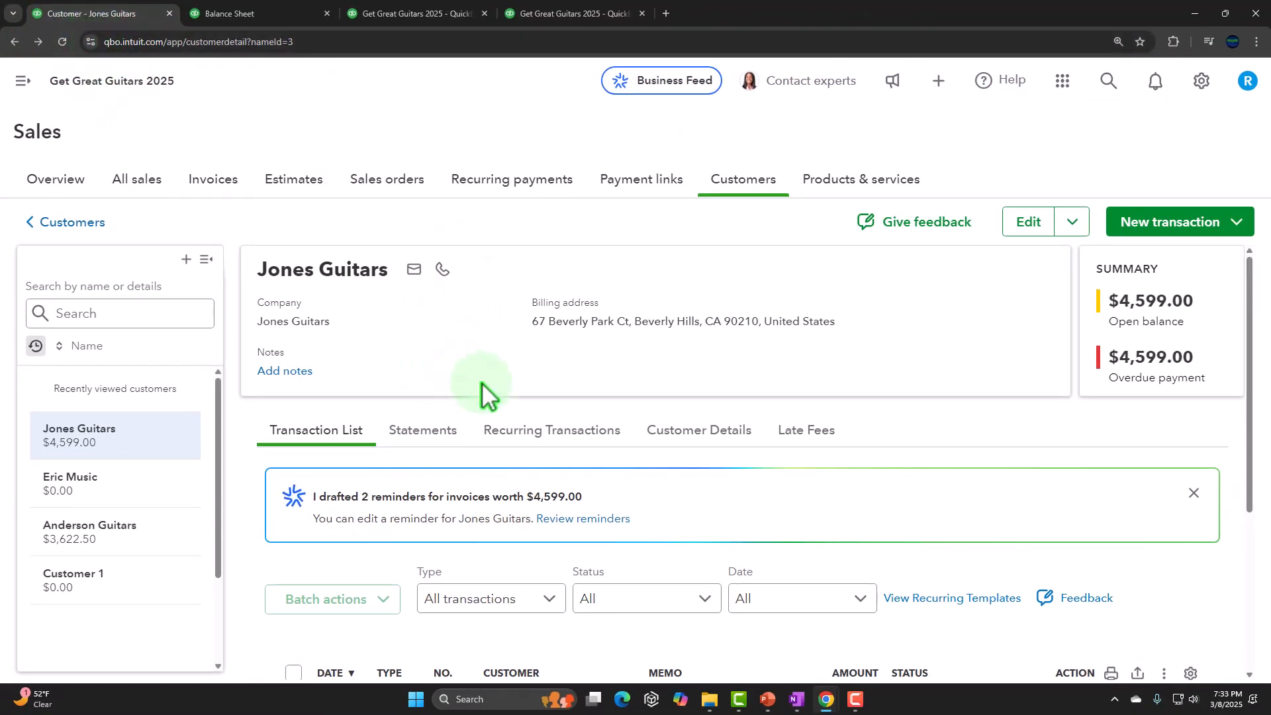
pyautogui.scroll(-3, 483, 390)
pyautogui.scroll(-1, 486, 397)
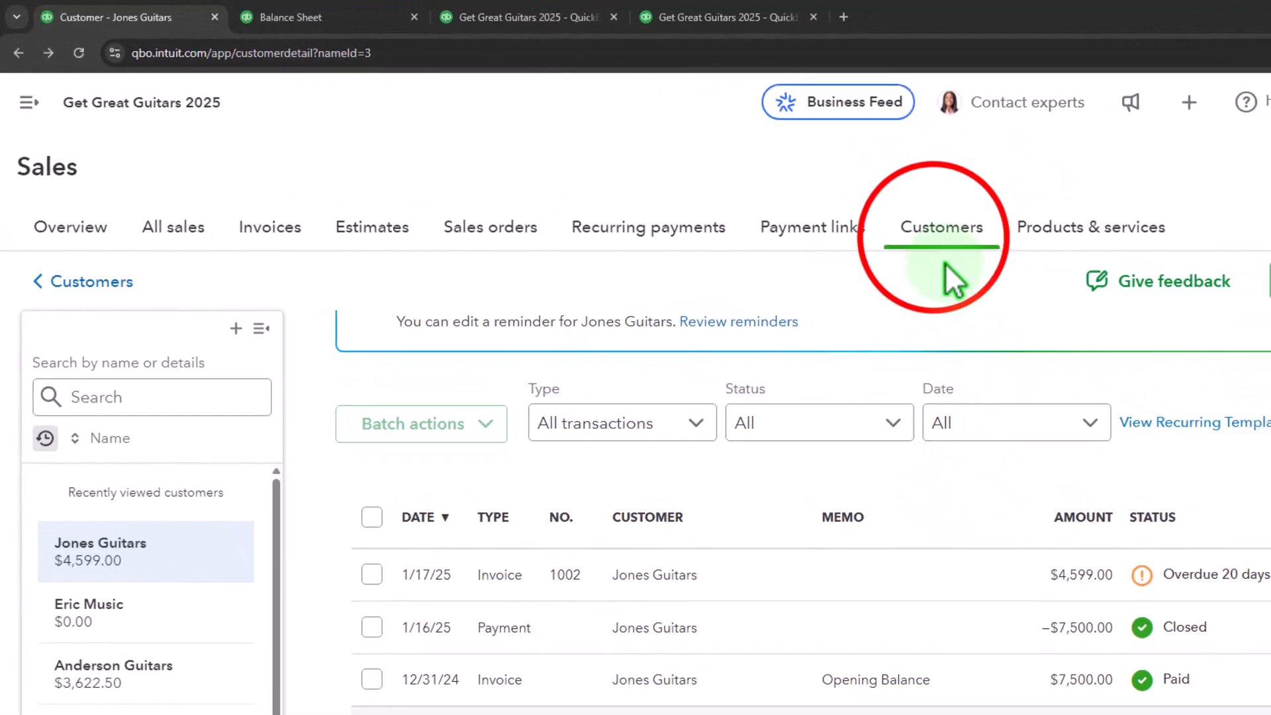
# Filter the Customers list to those with open invoices and credits.
pyautogui.click(934, 241)
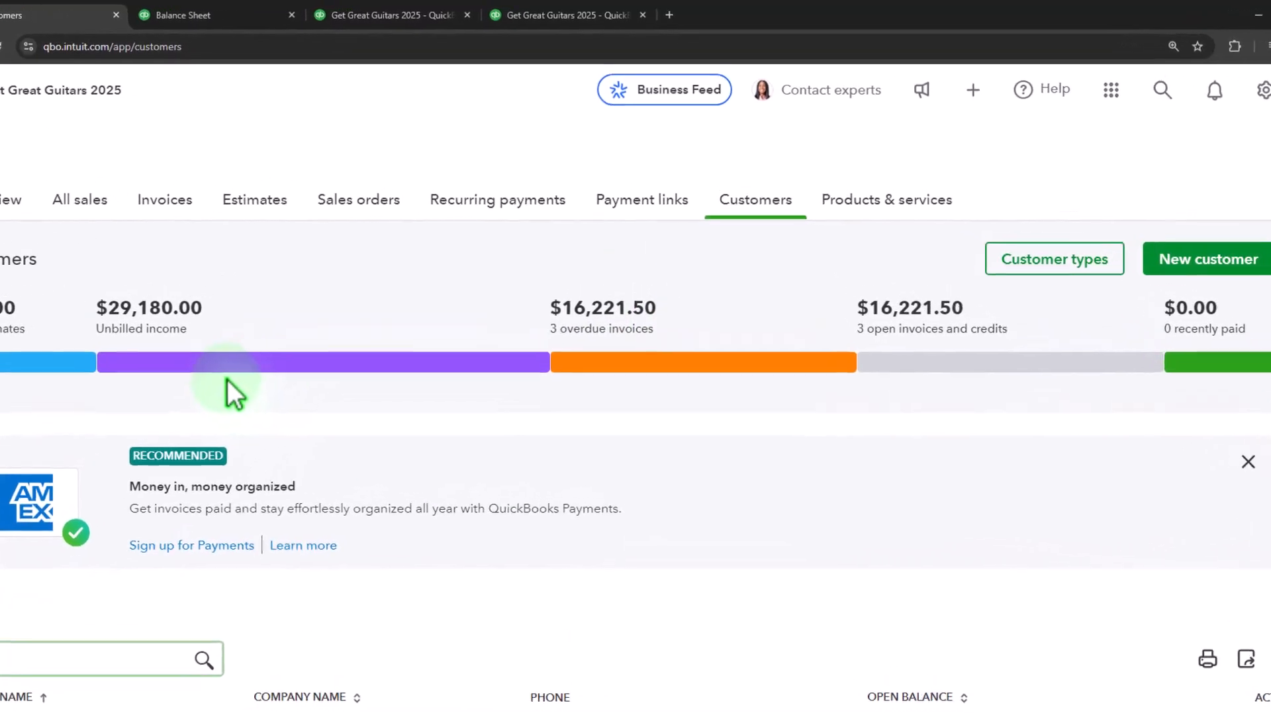
pyautogui.click(1032, 384)
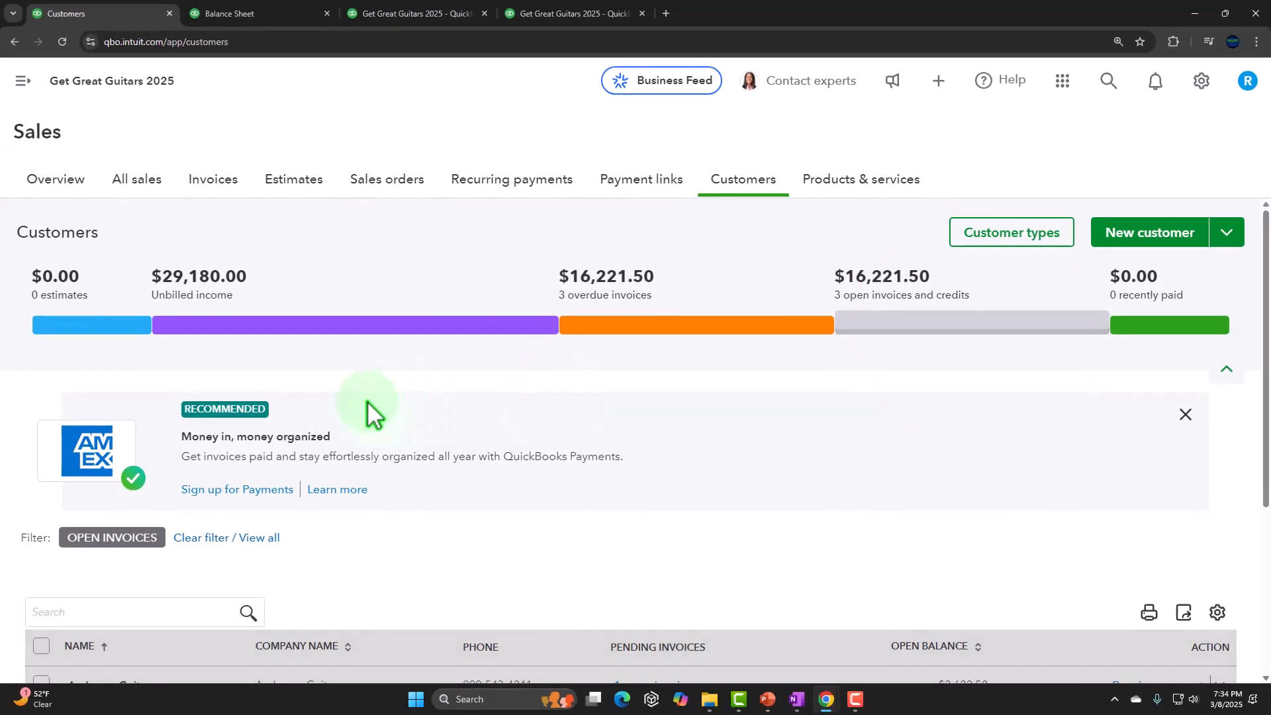
pyautogui.scroll(-3, 320, 469)
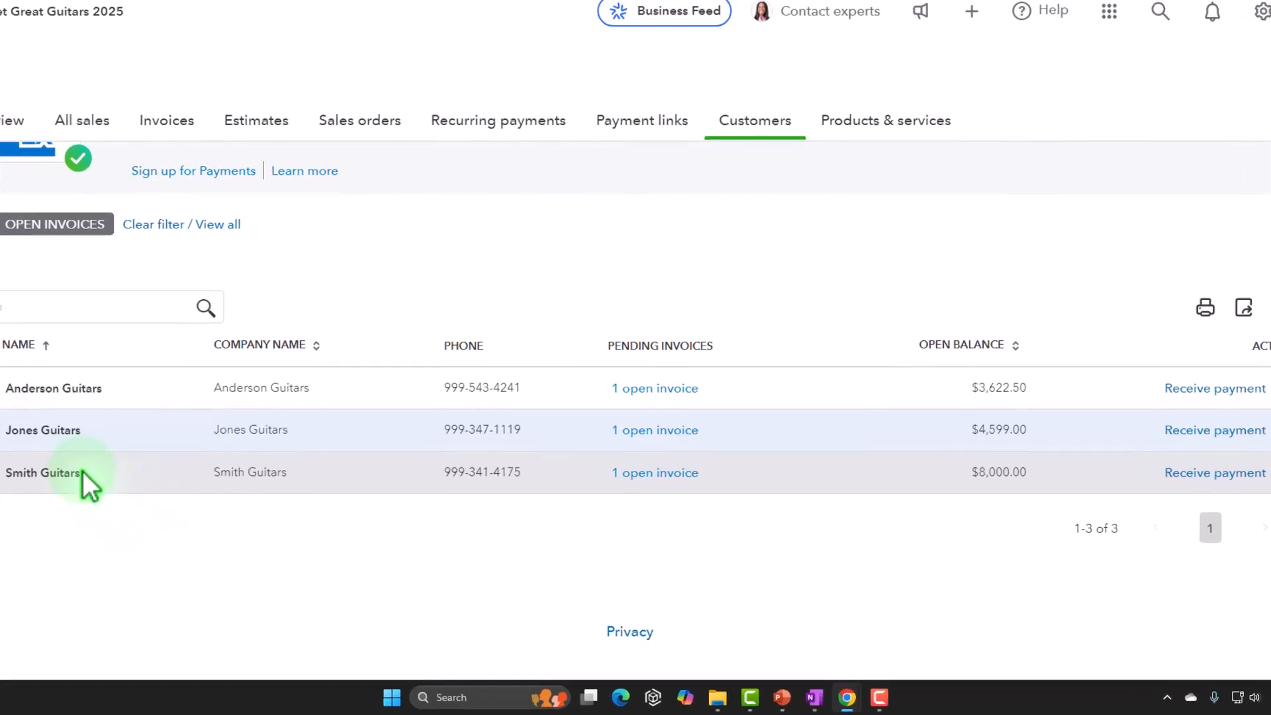
# Open the Smith Guitars customer record and start receiving a payment on its 12/31/2024 opening balance invoice.
pyautogui.click(650, 373)
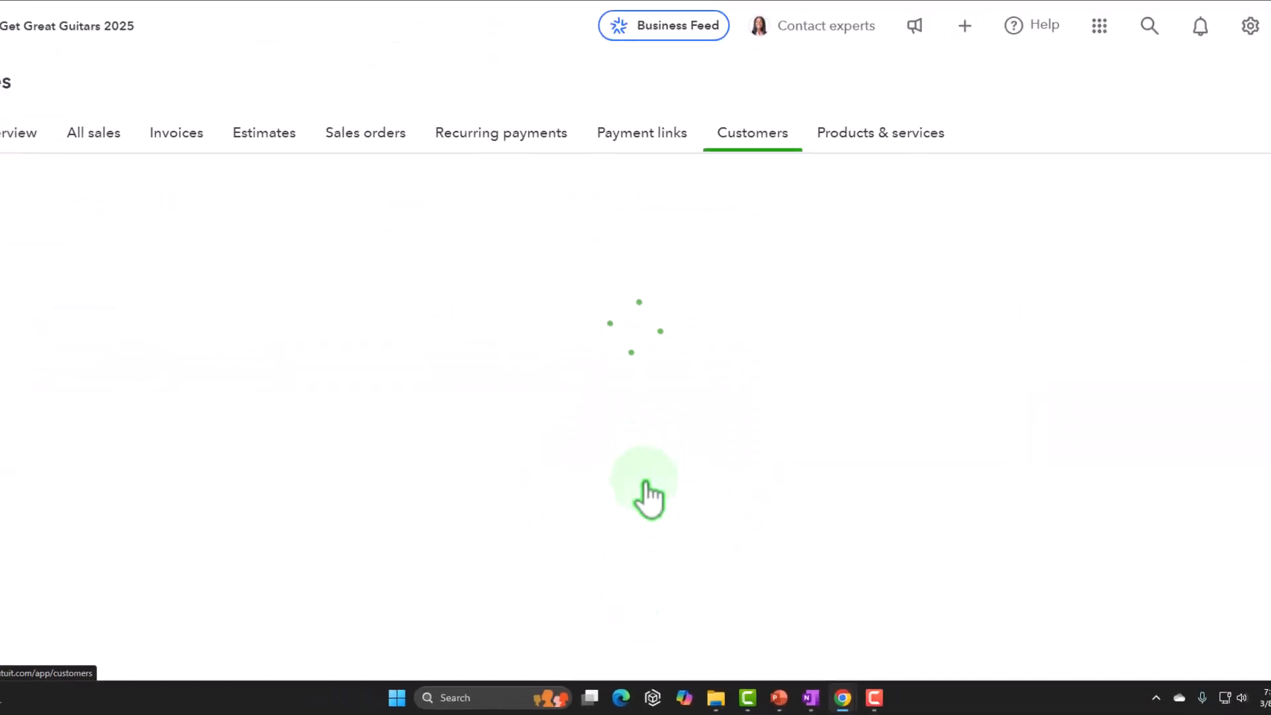
pyautogui.scroll(-1, 638, 492)
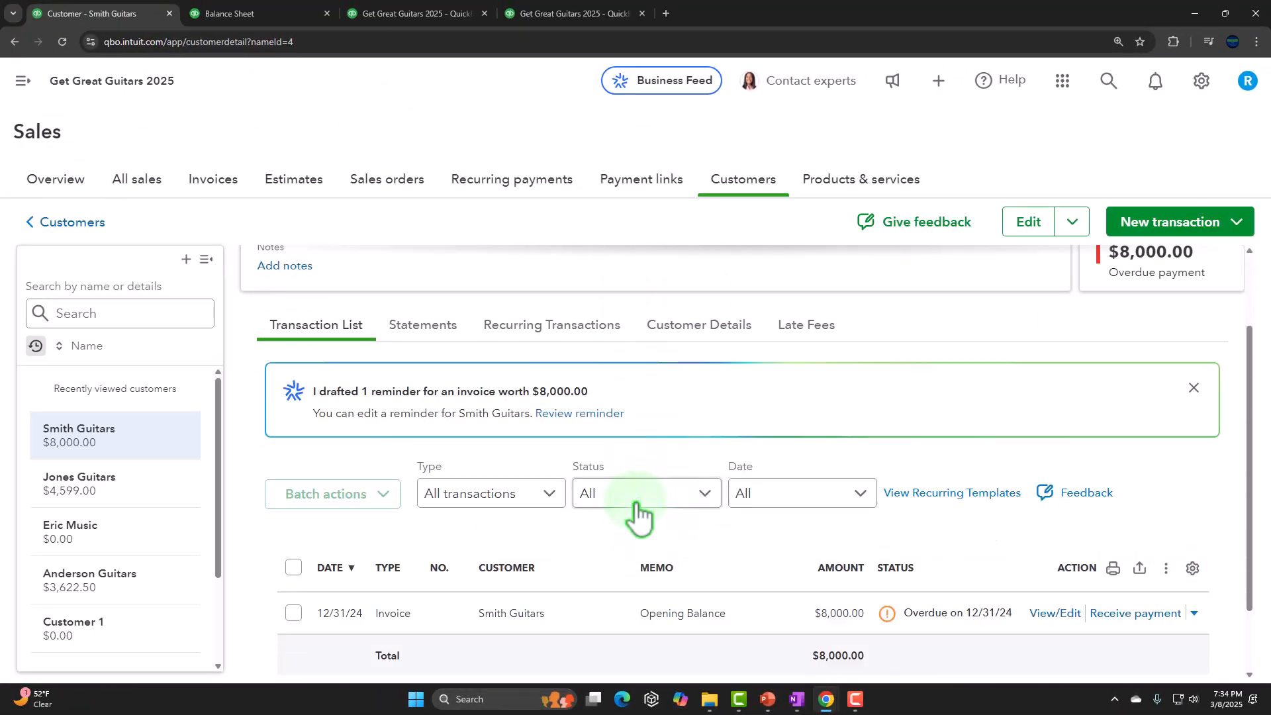
pyautogui.scroll(-2, 1032, 574)
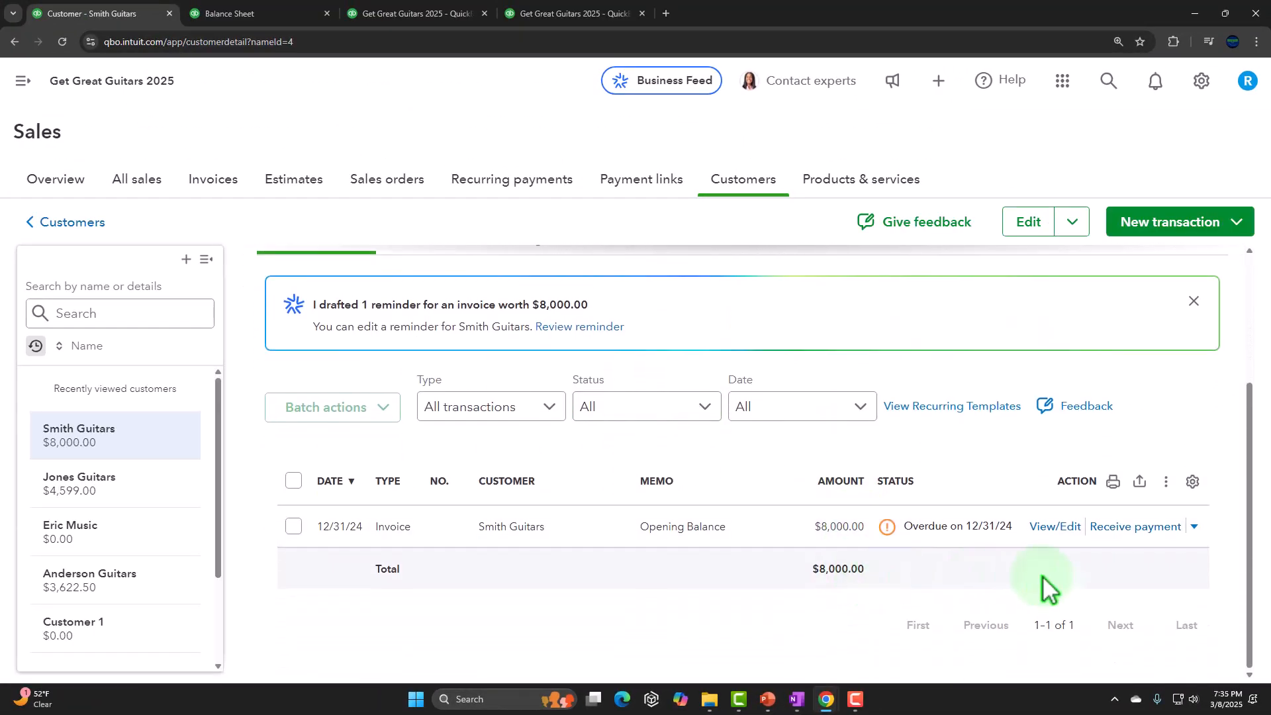
pyautogui.click(1145, 533)
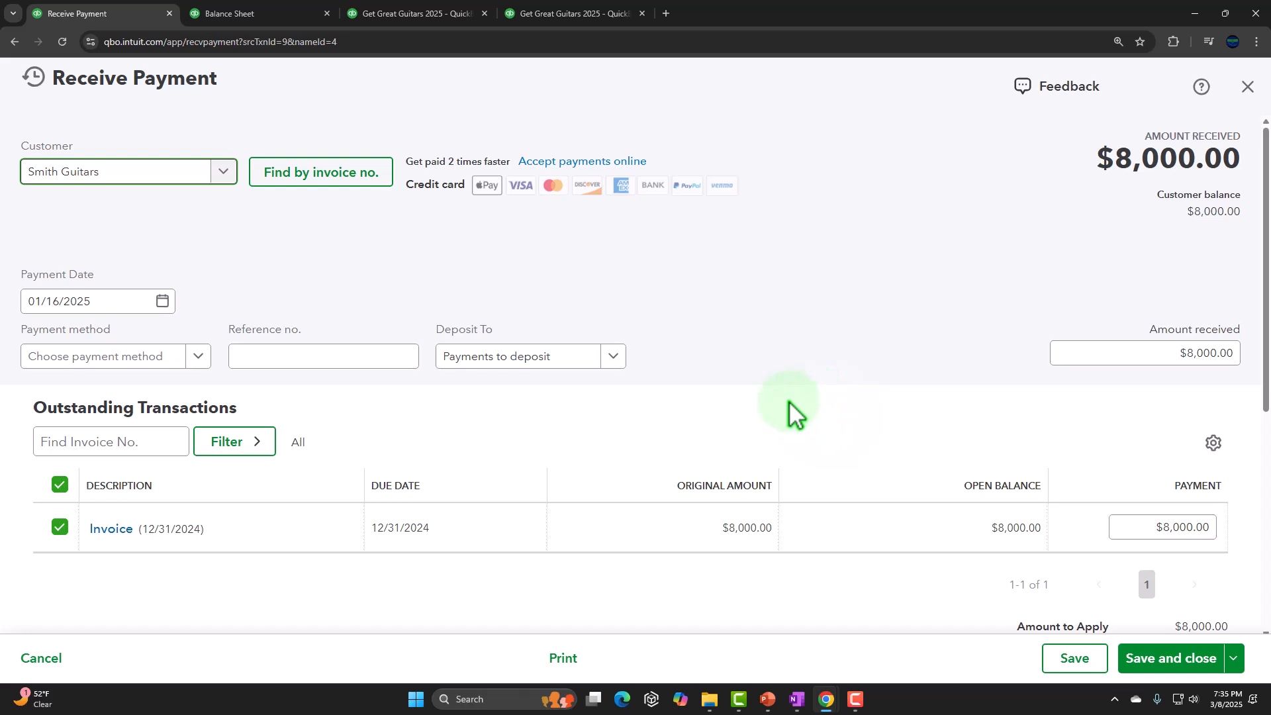
# Date the Smith Guitars payment 01/18/2025, set the payment method to Cash, and save and close the $8,000.00 payment.
pyautogui.press('Tab')
pyautogui.press('Tab')
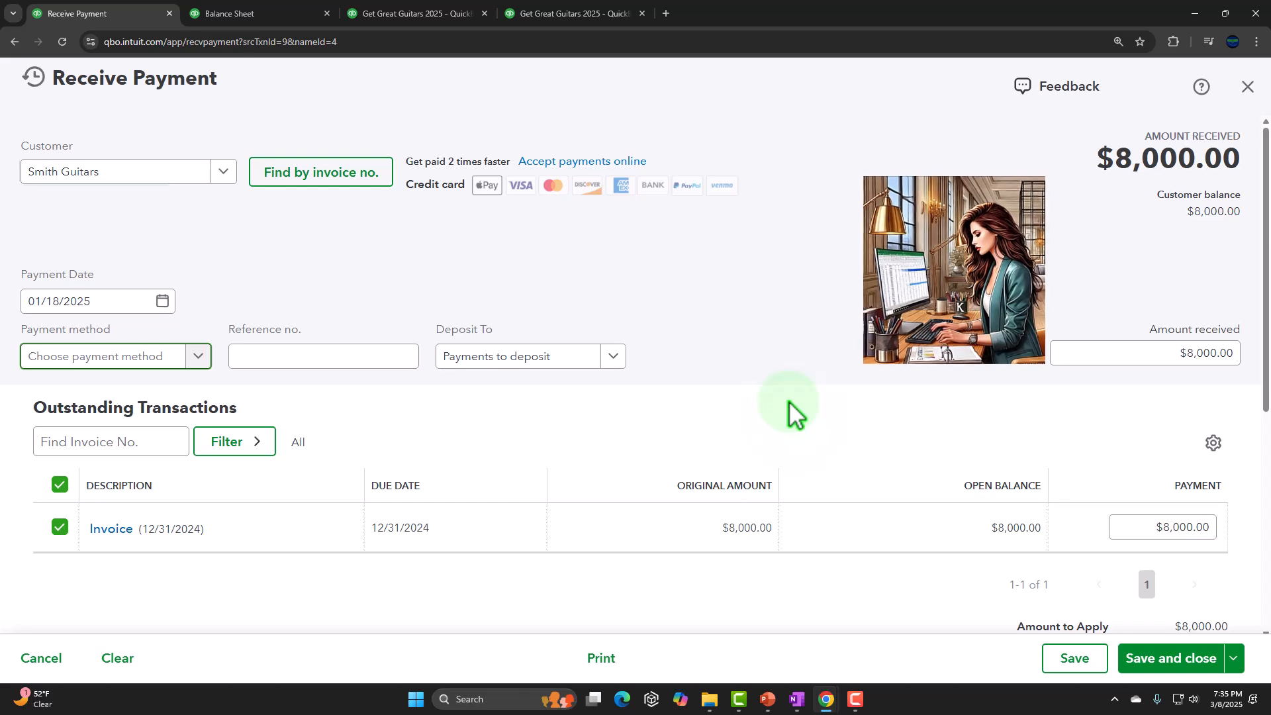
pyautogui.write('ca')
pyautogui.press('Down')
pyautogui.press('Down')
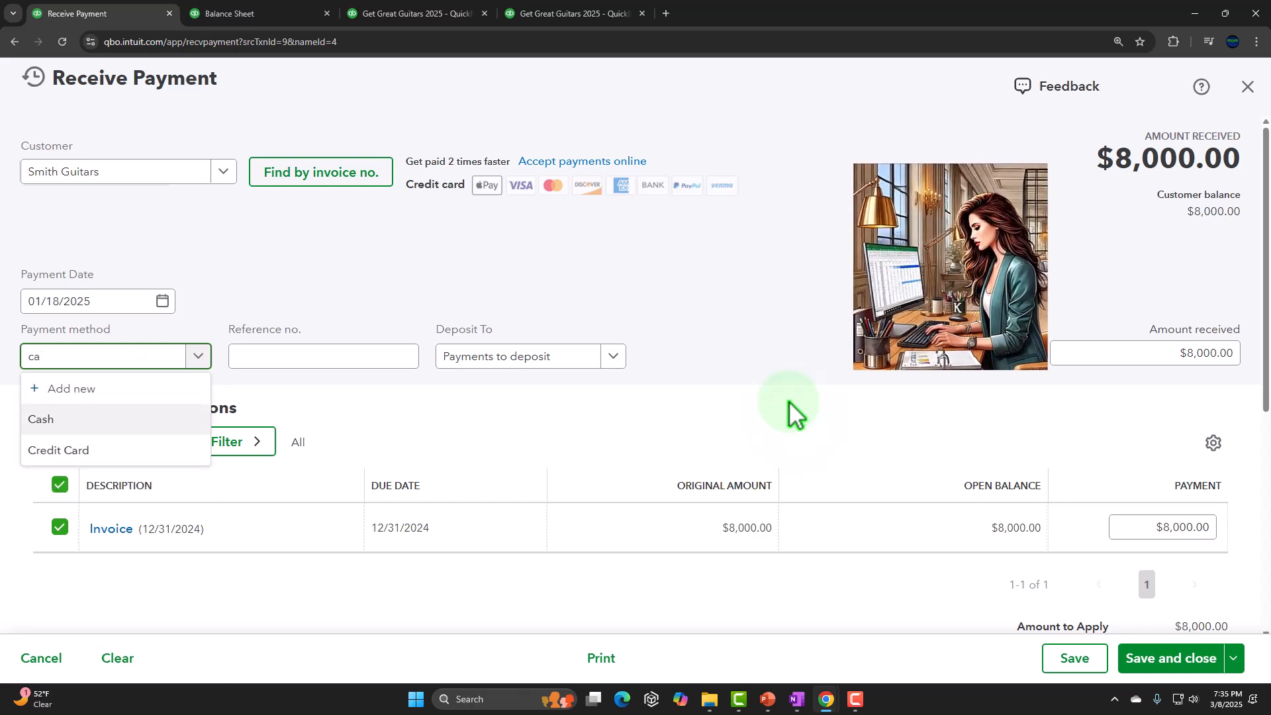
pyautogui.press('Tab')
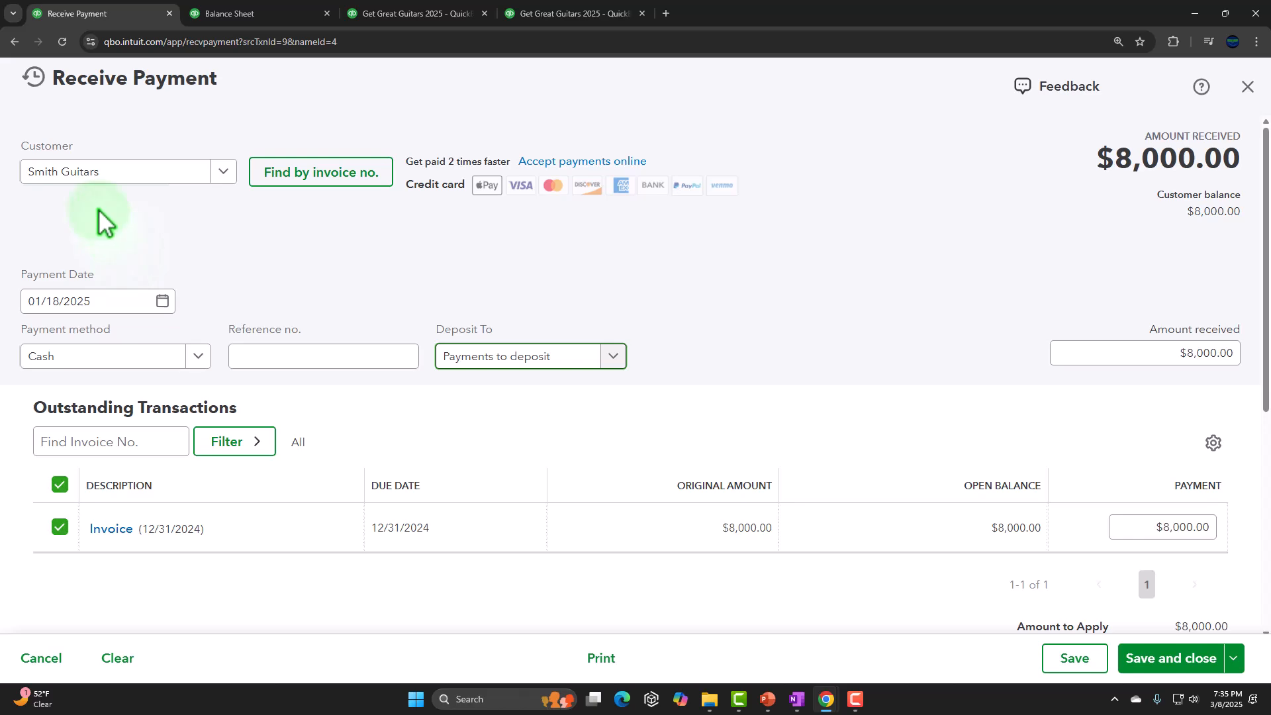
pyautogui.click(1147, 656)
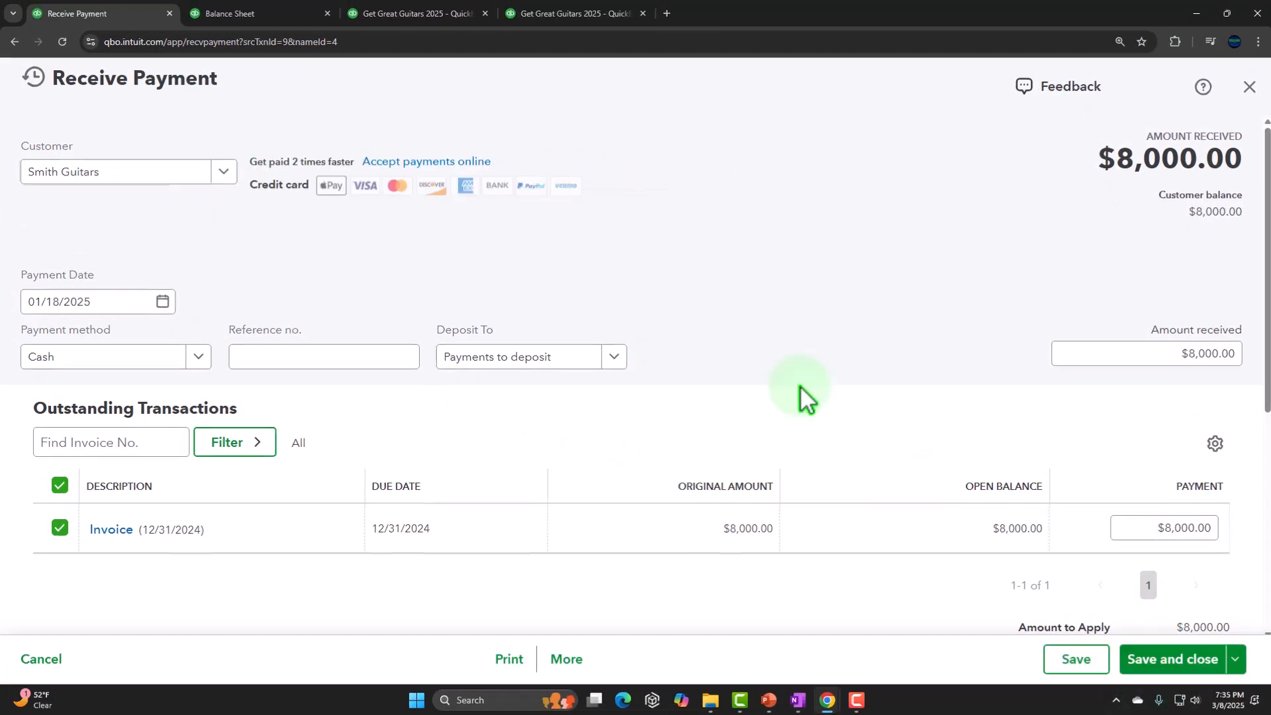
# Rerun the Balance Sheet report as of January 31, 2025, and review Accounts Receivable and Payments to deposit.
pyautogui.click(430, 22)
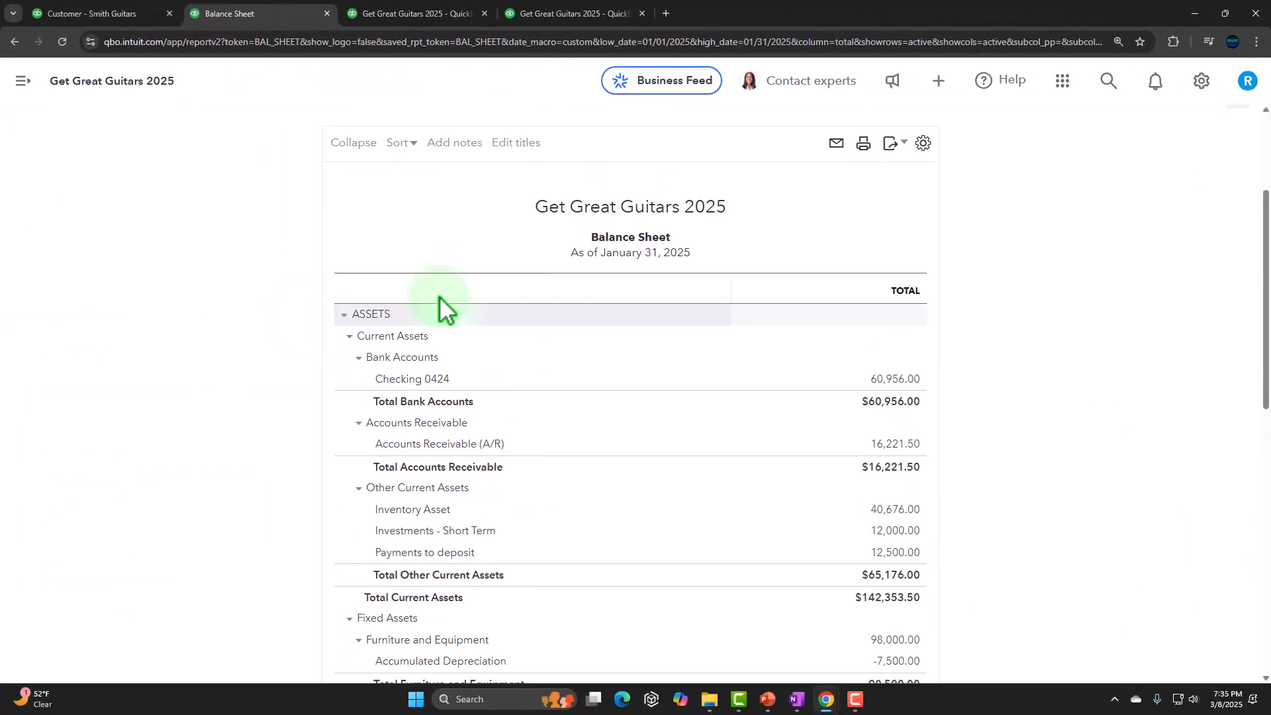
pyautogui.scroll(3, 638, 247)
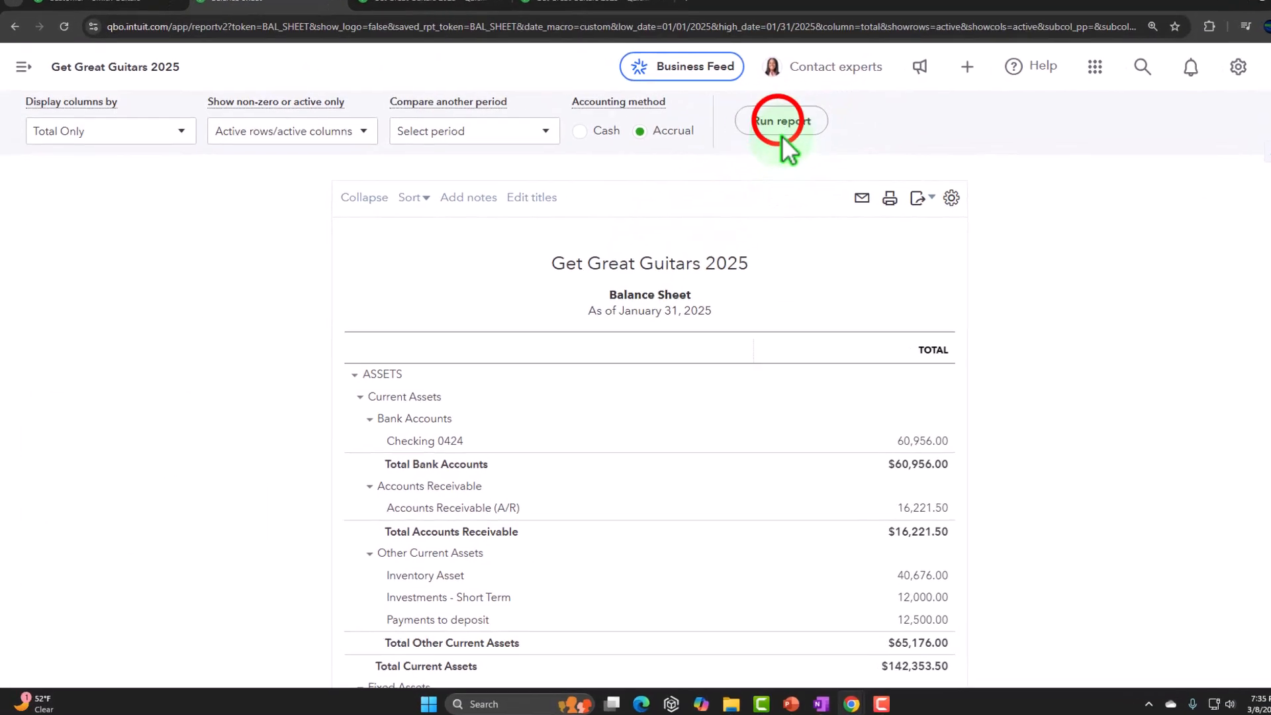
pyautogui.click(779, 131)
pyautogui.scroll(-2, 283, 452)
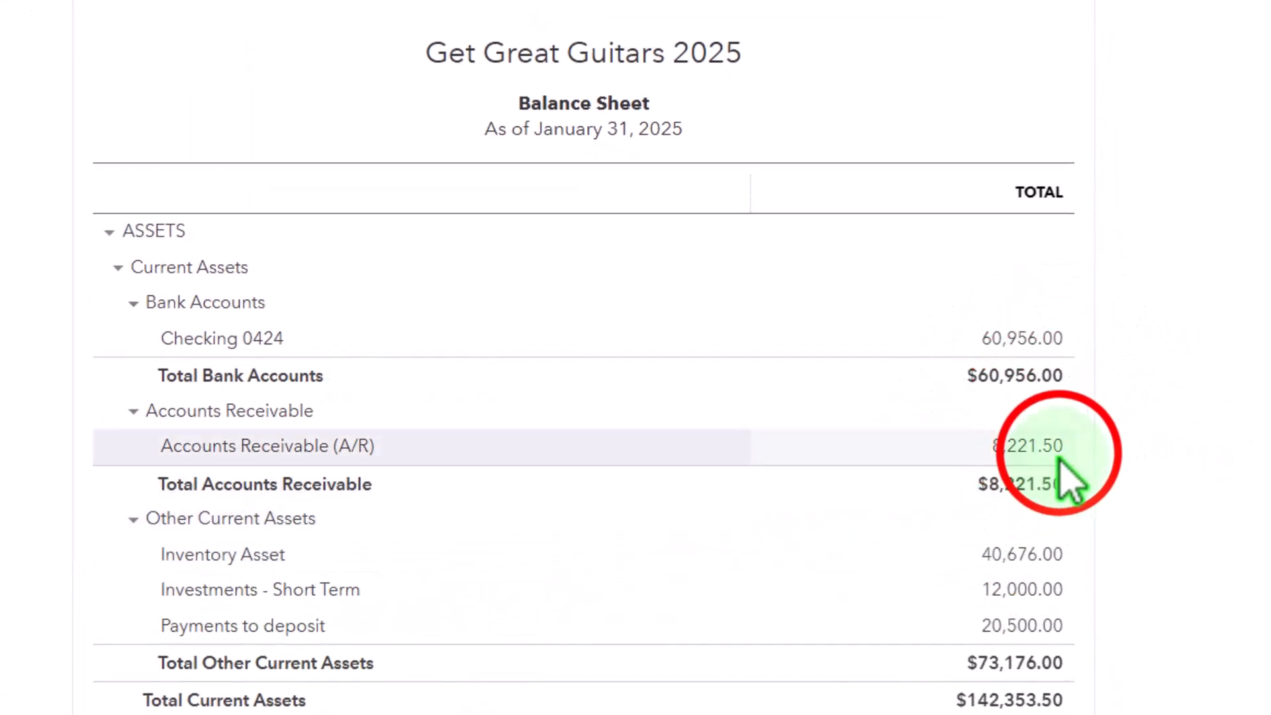
# View the Smith Guitars payment from the Accounts Receivable (A/R) detail, close it, and check the Payments to deposit detail from the Balance Sheet.
pyautogui.click(1057, 460)
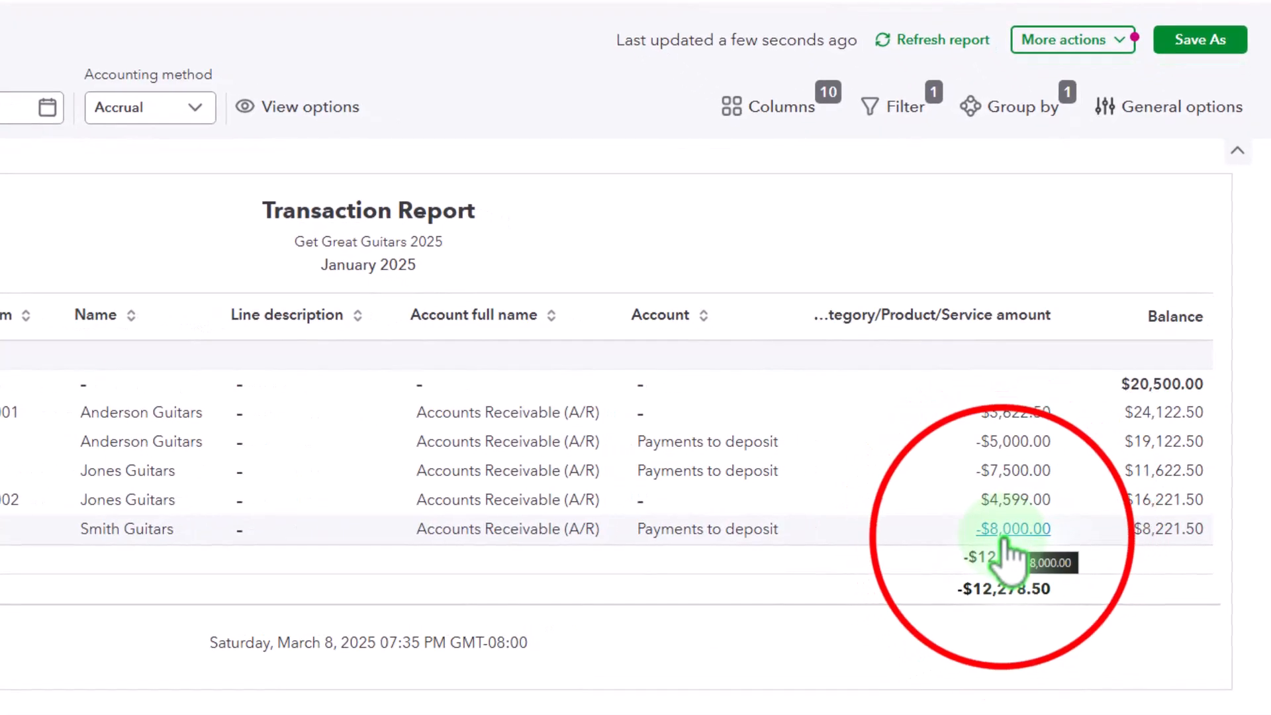
pyautogui.click(1011, 529)
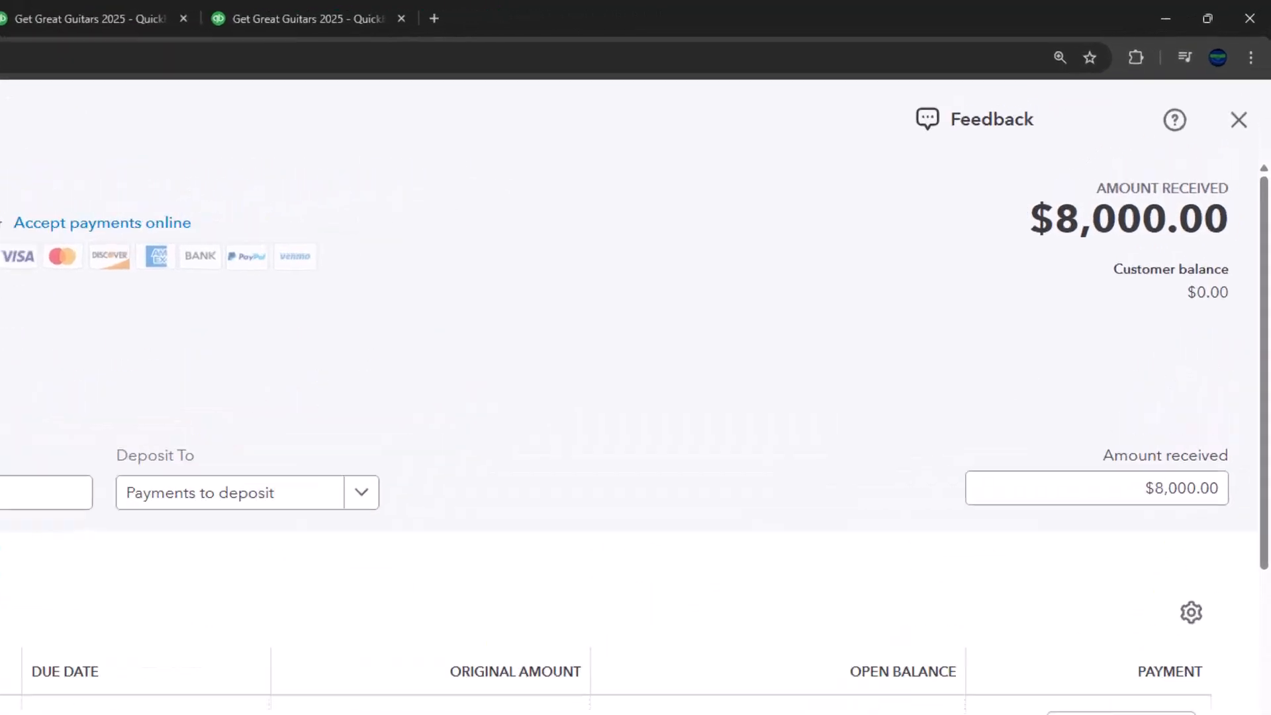
pyautogui.click(1246, 98)
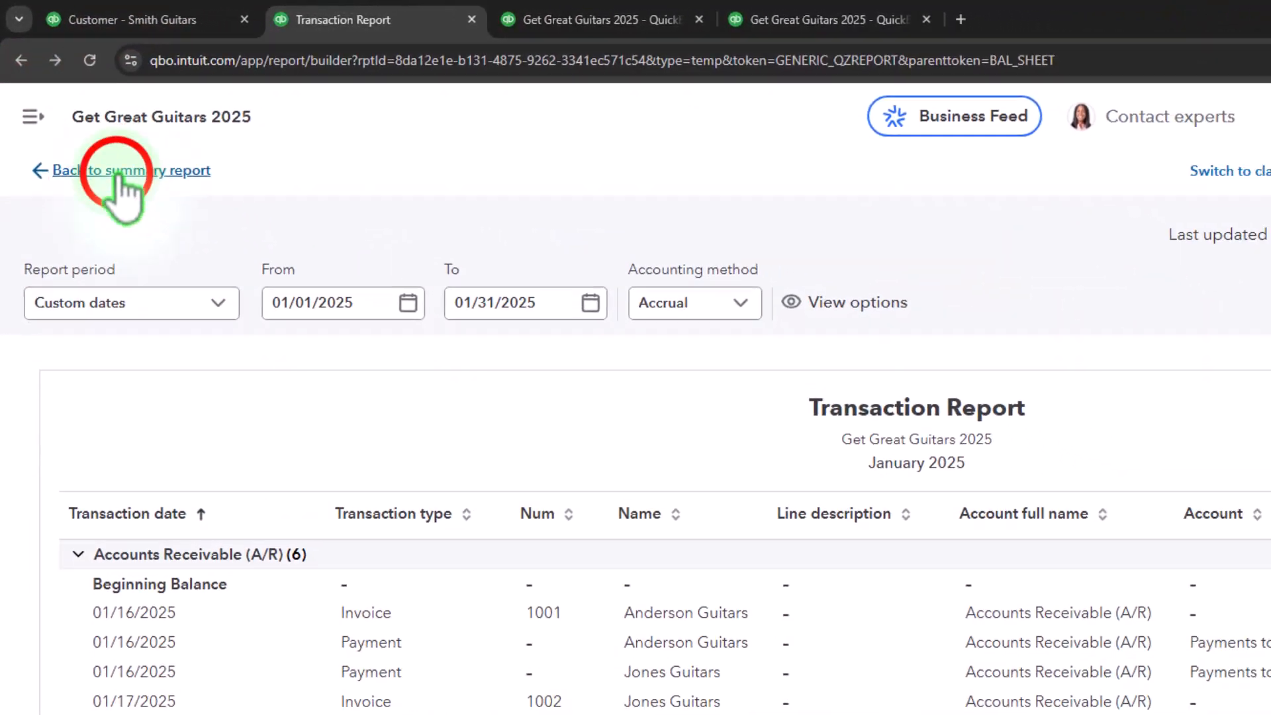
pyautogui.click(117, 172)
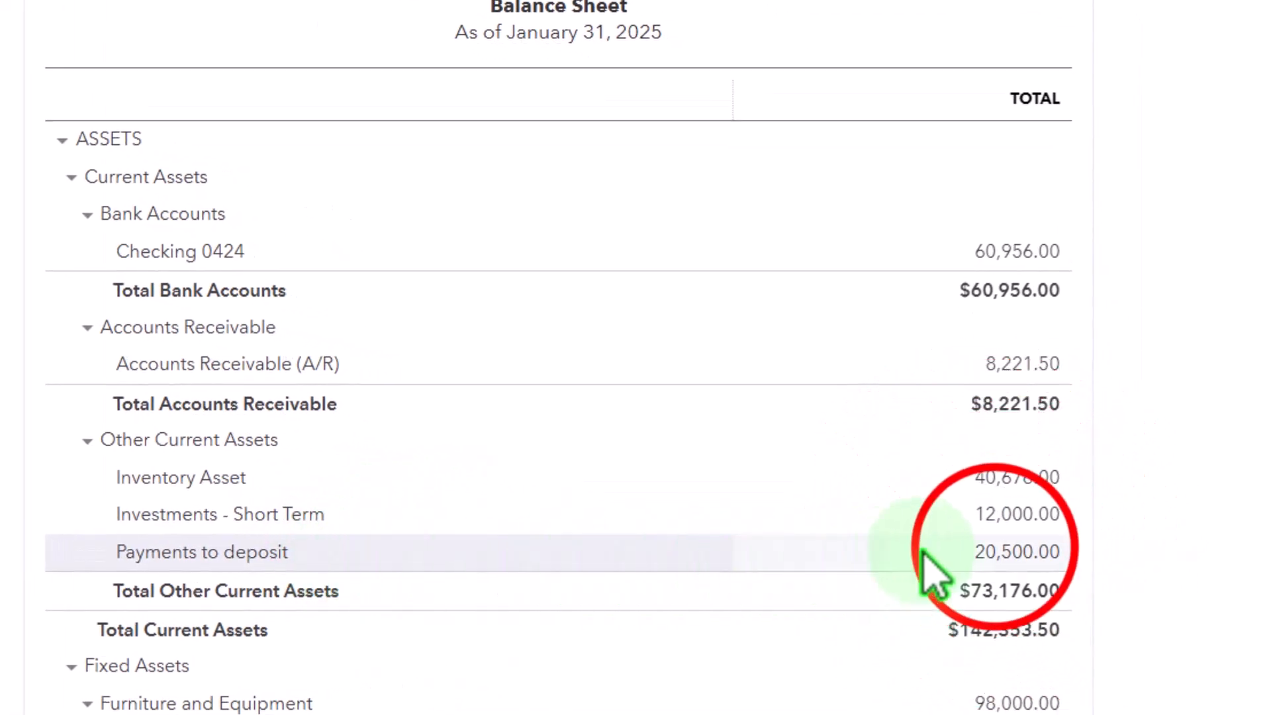
pyautogui.click(986, 551)
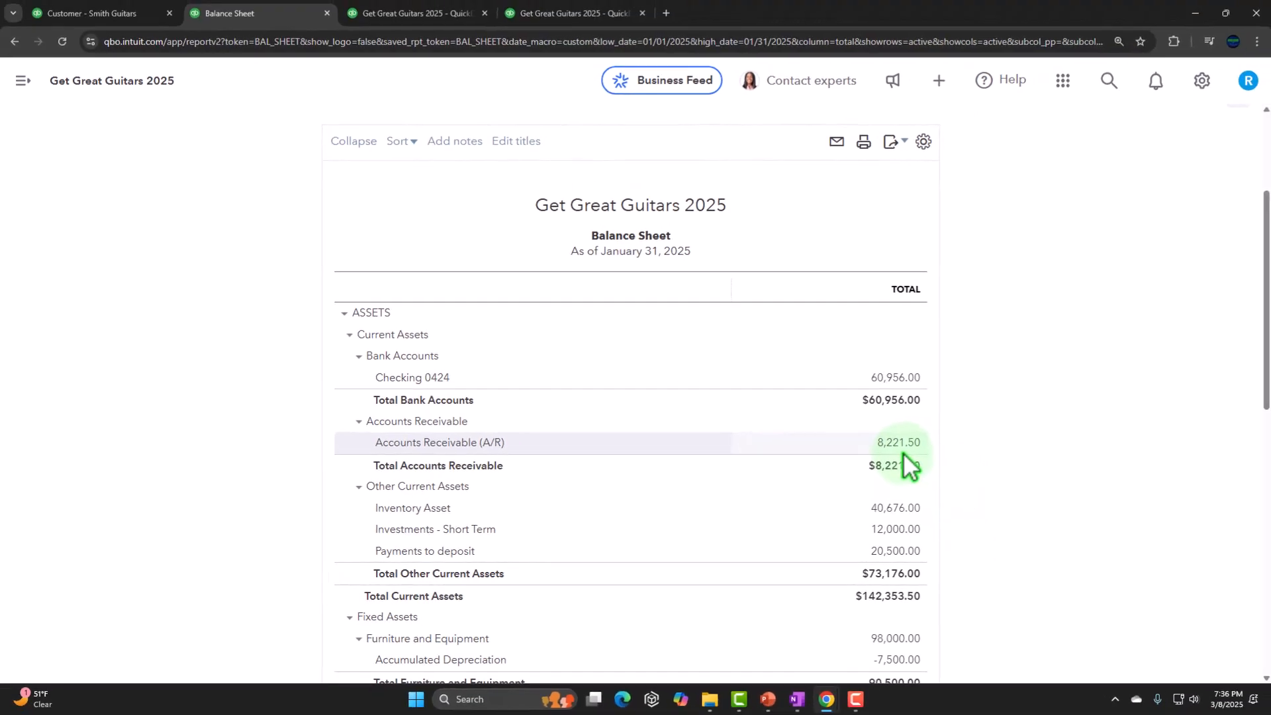
# Rerun the Customer Balance Detail report to include the Smith Guitars payment, and return to the Balance Sheet to compare.
pyautogui.click(585, 13)
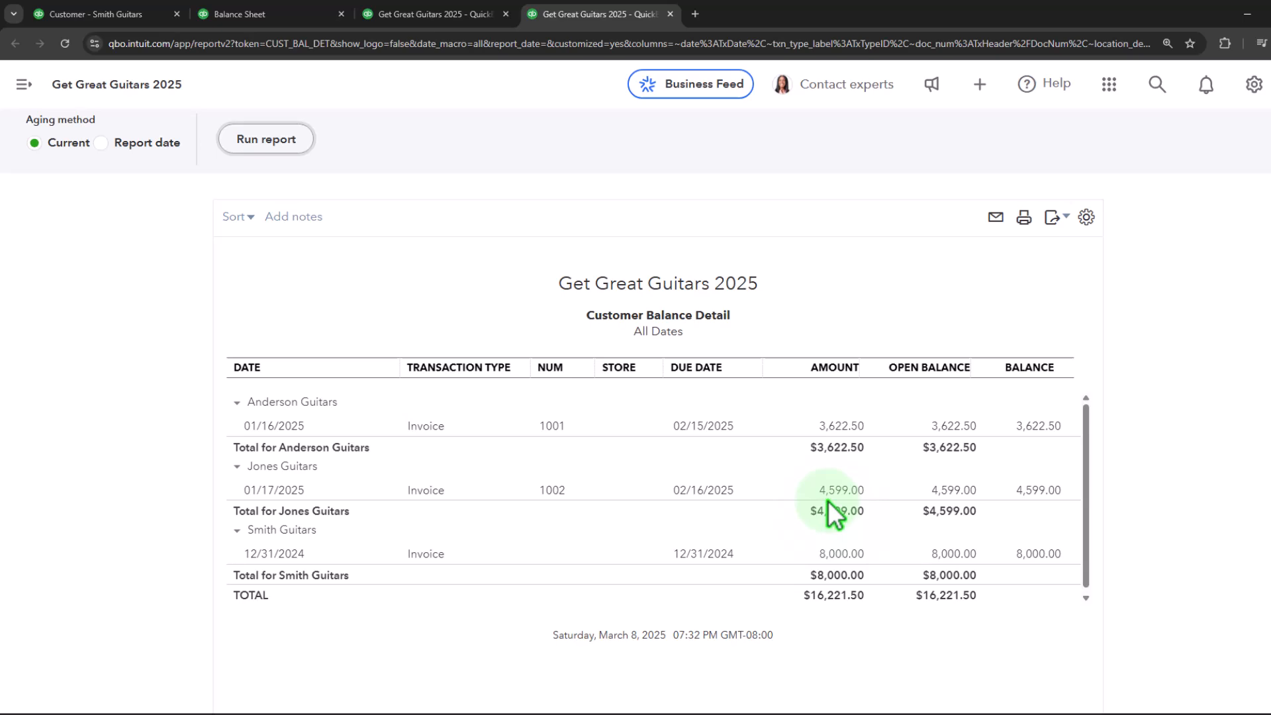
pyautogui.click(291, 138)
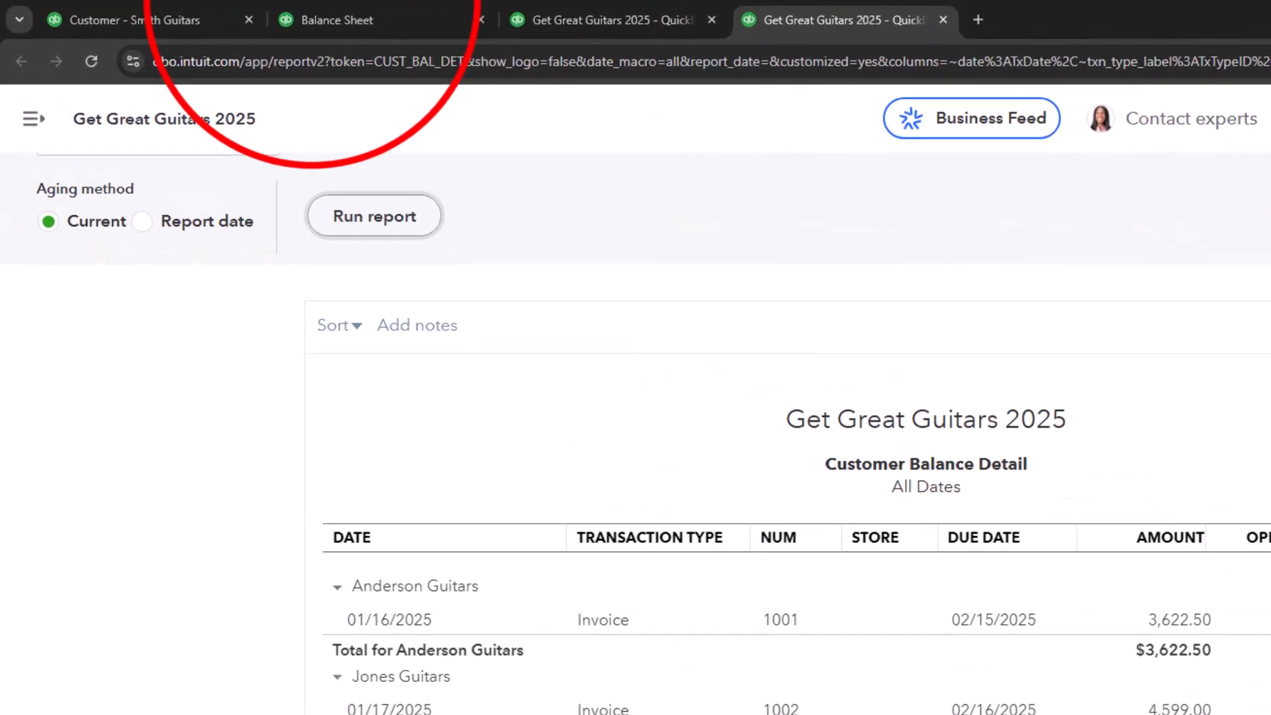
pyautogui.click(361, 17)
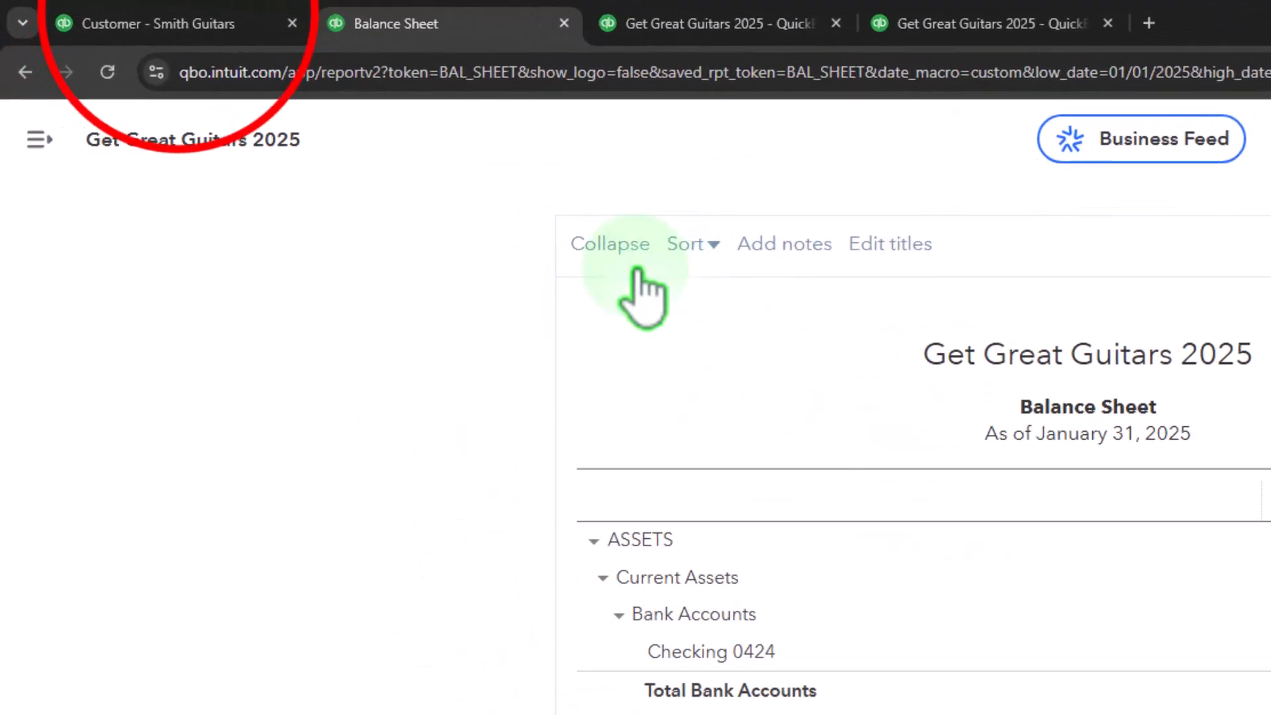
# Review the payment and opening balance invoice statuses in the Smith Guitars transaction list.
pyautogui.click(182, 28)
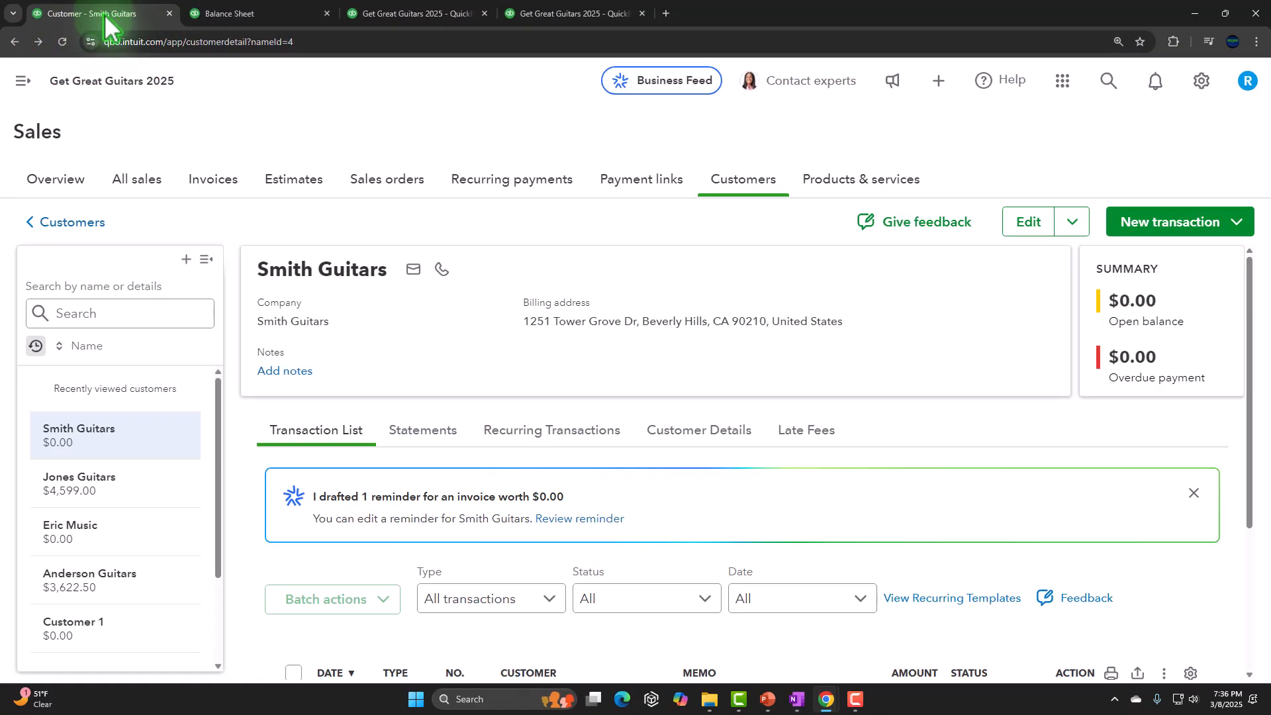
pyautogui.scroll(-3, 413, 361)
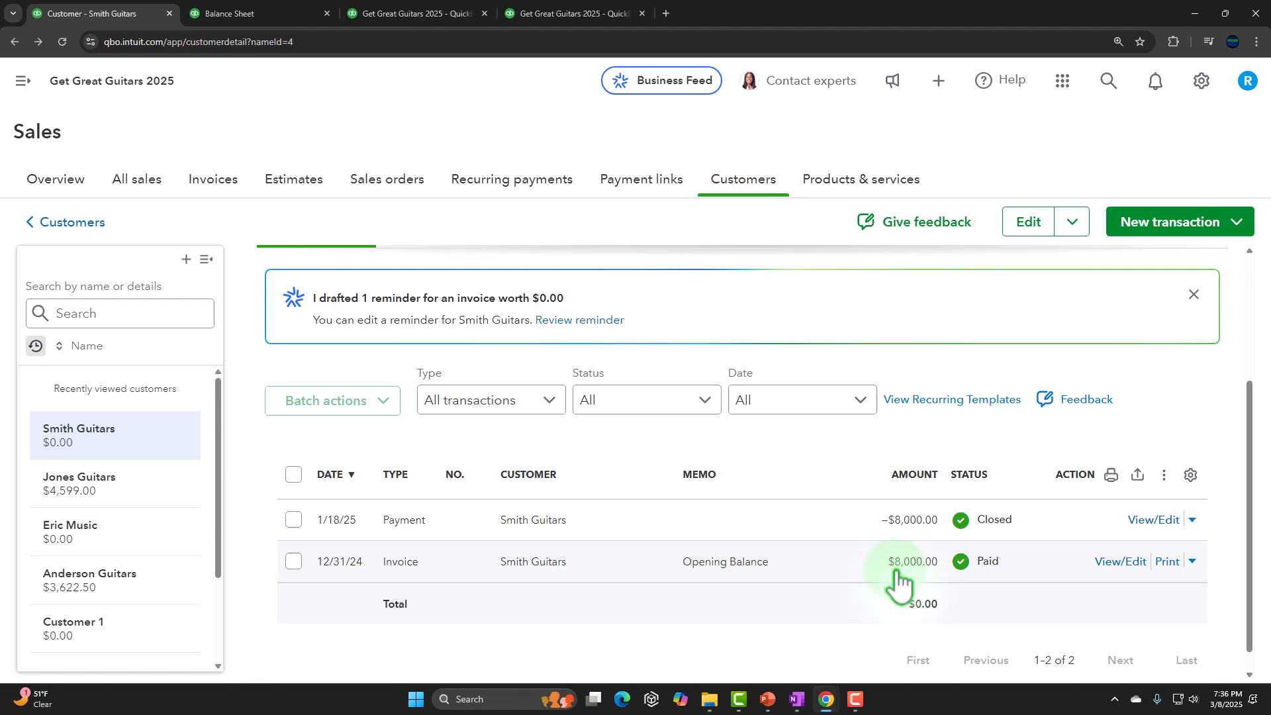
# Open the sales invoices list and review the invoices with Unpaid status.
pyautogui.click(228, 180)
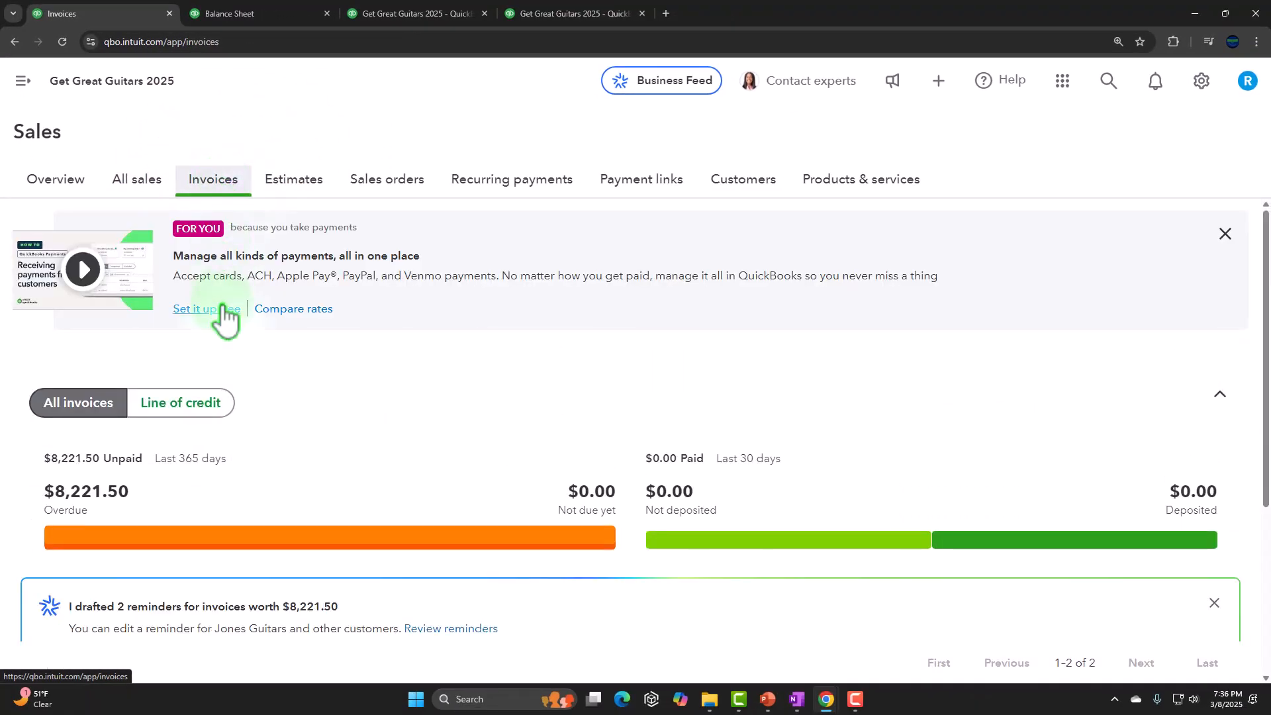
pyautogui.scroll(-4, 255, 377)
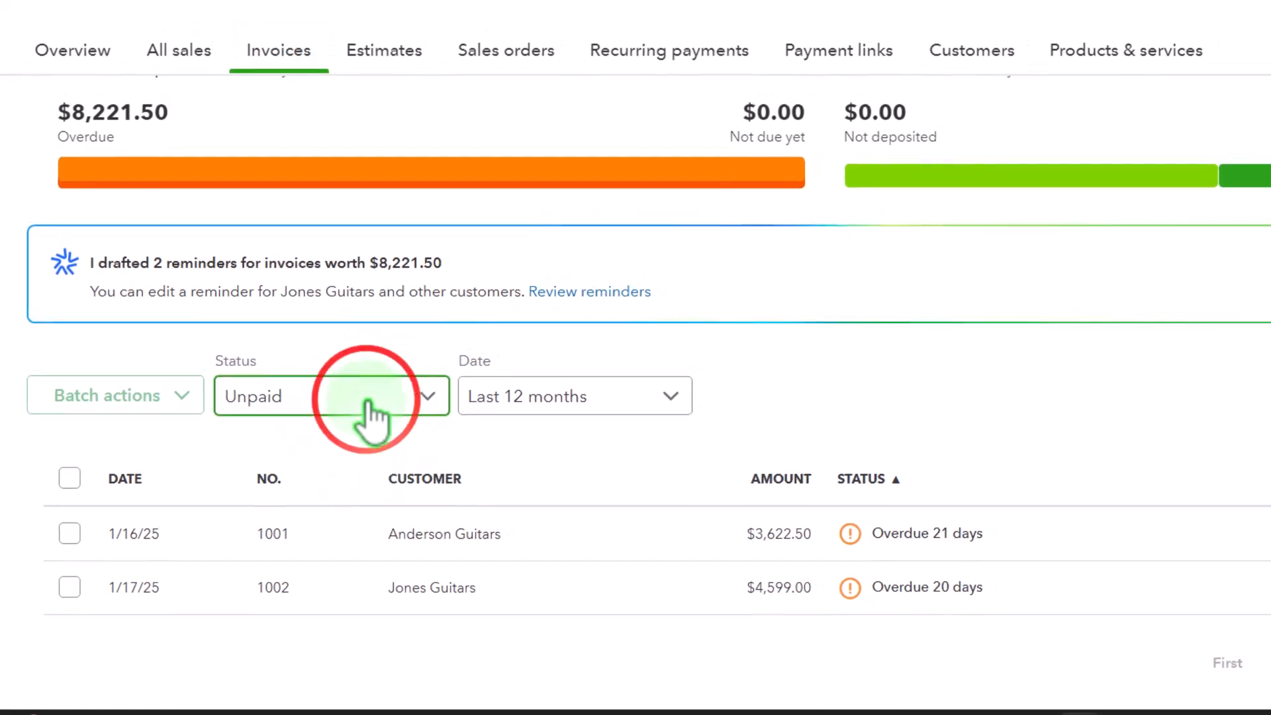
pyautogui.click(360, 403)
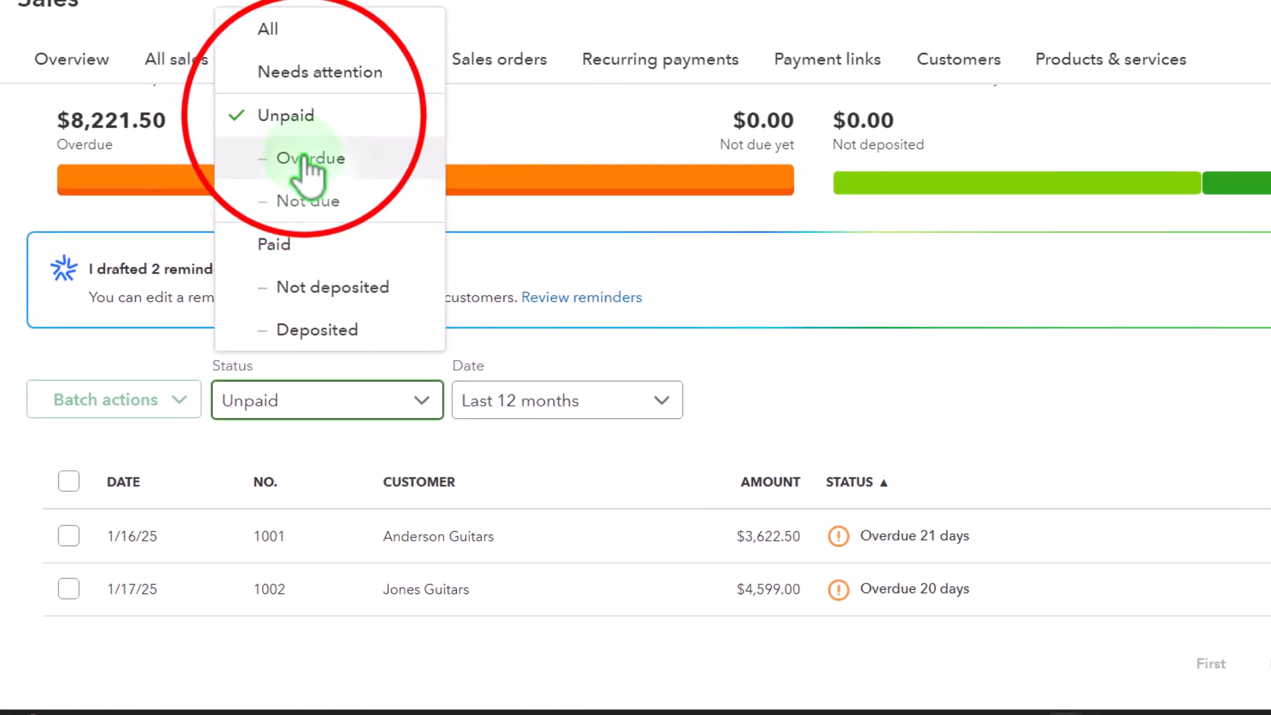
pyautogui.click(312, 119)
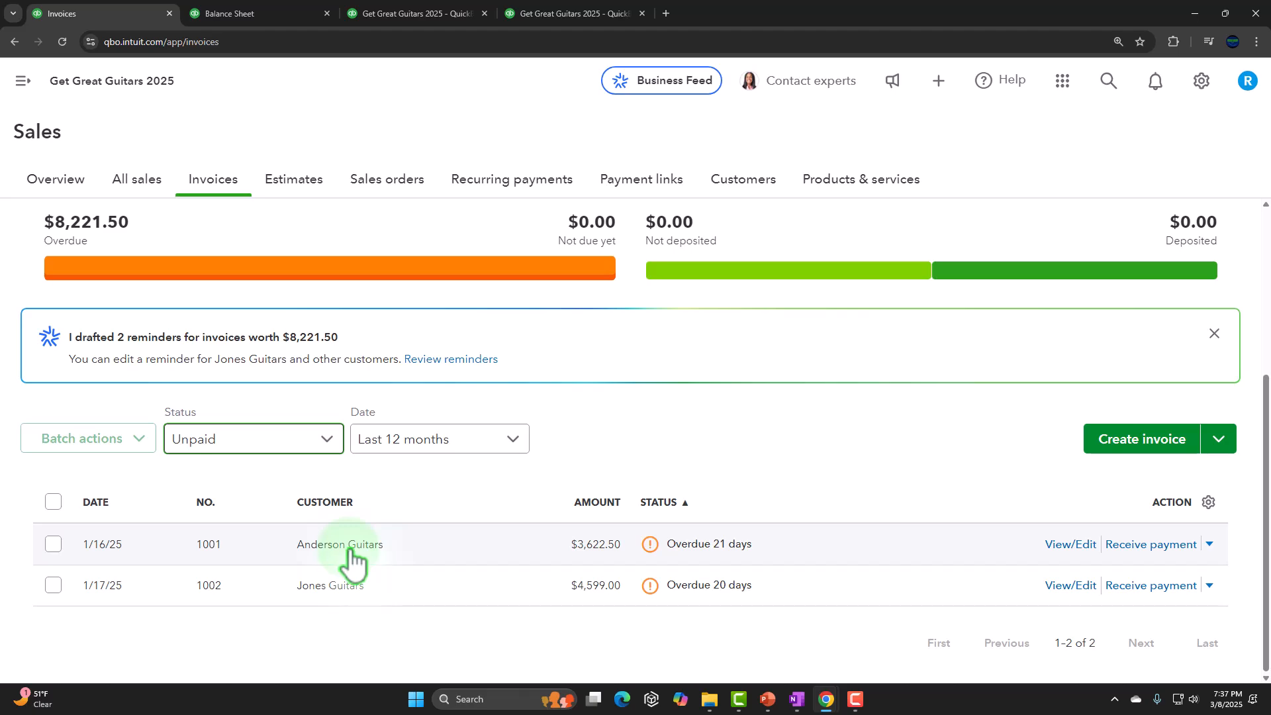
# Filter the invoices list by Paid status and review the customers' paid invoices.
pyautogui.click(321, 438)
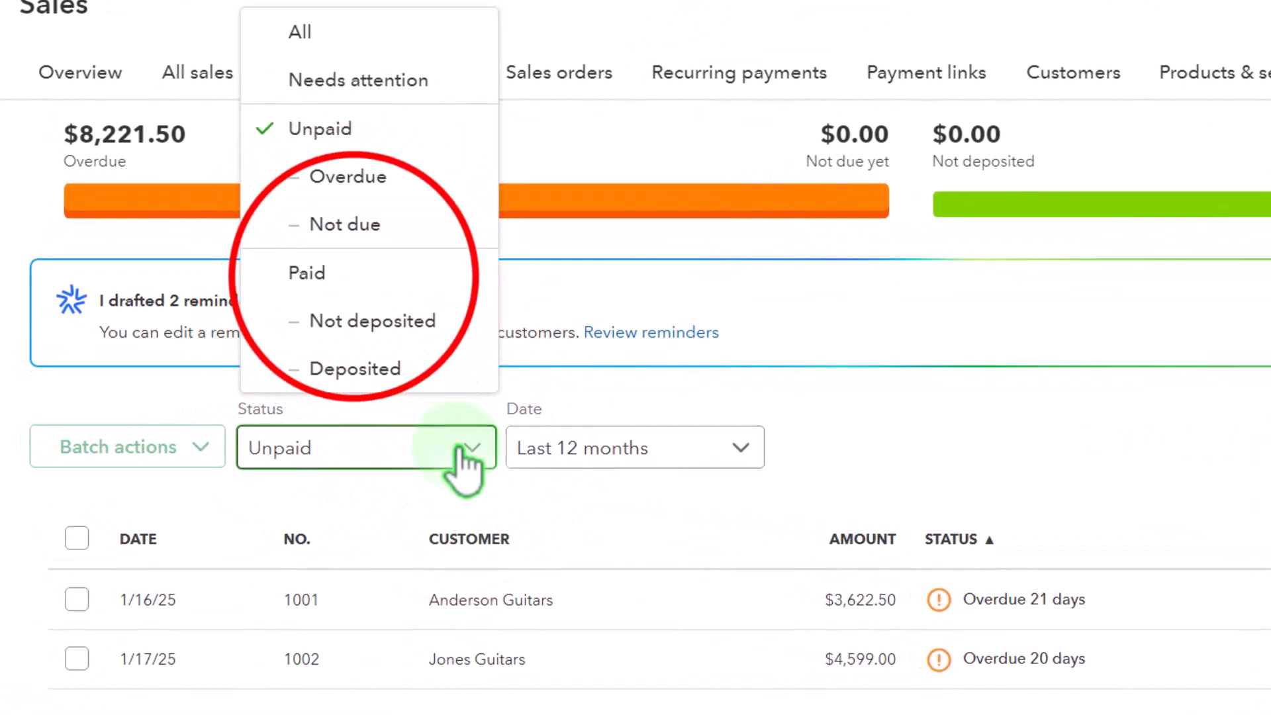
pyautogui.click(351, 271)
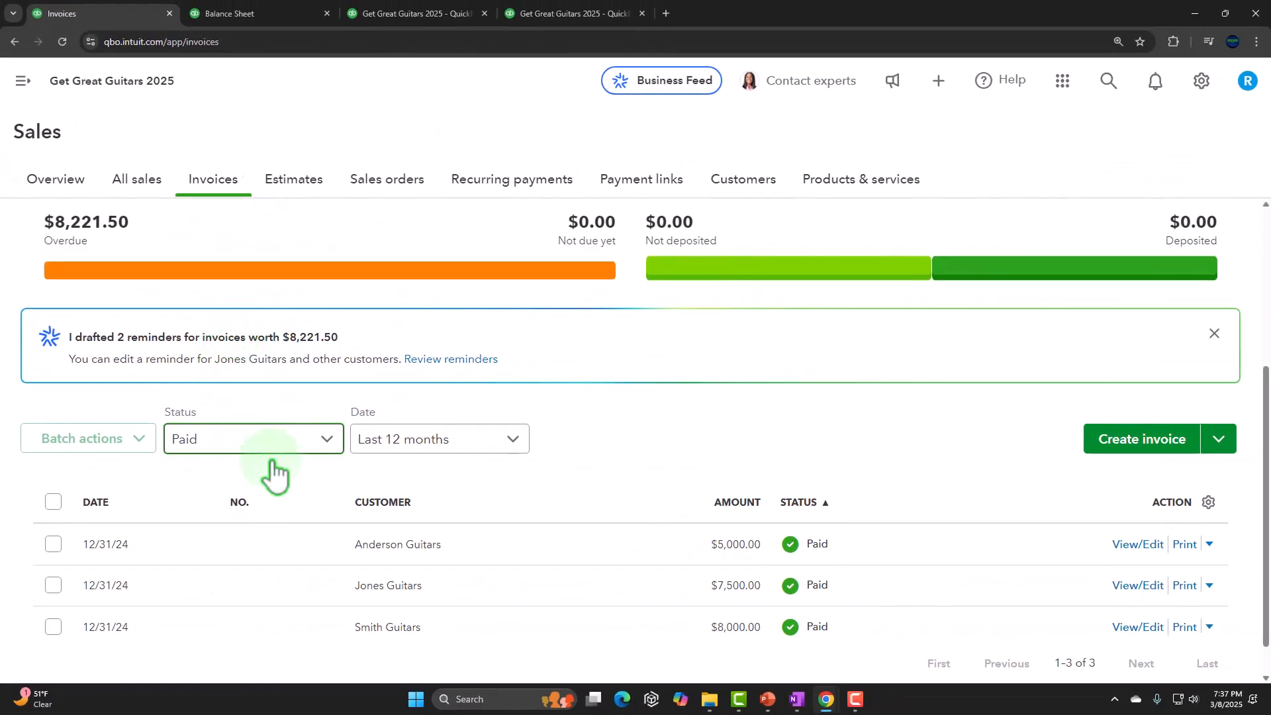
pyautogui.scroll(-1, 312, 567)
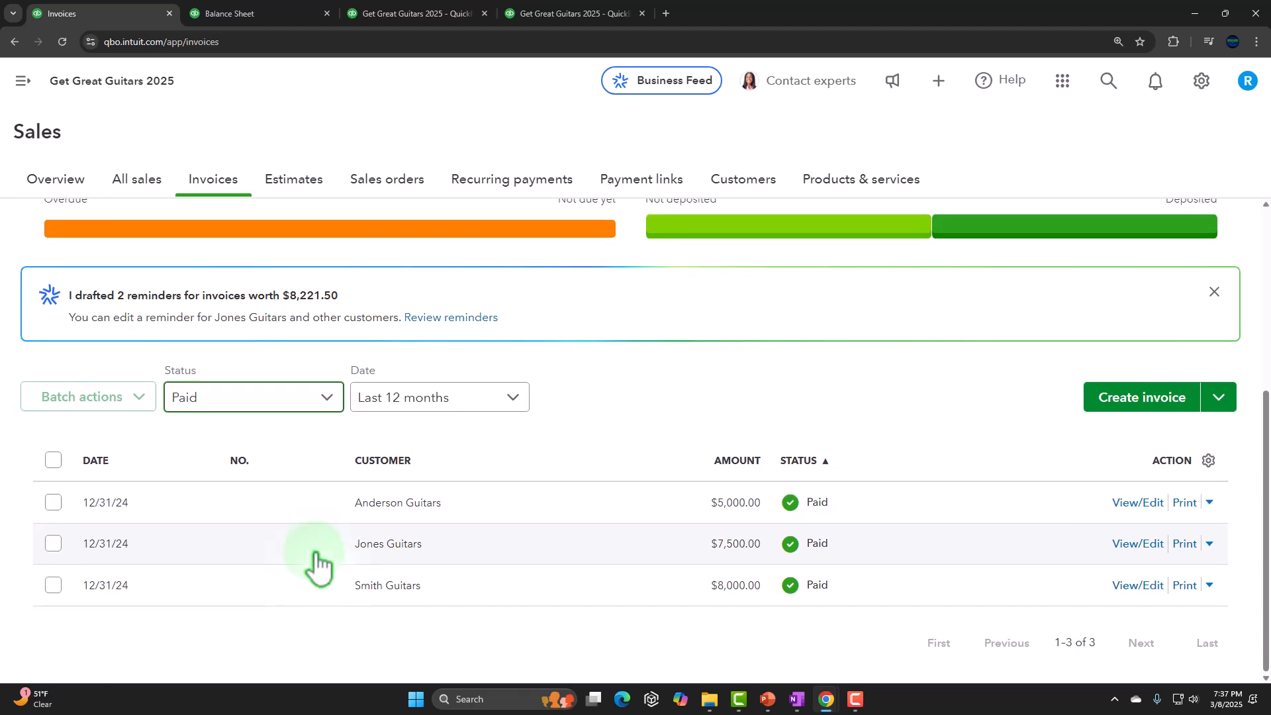
# Filter the invoices list by Deposited status, switch the filter to Not deposited, and review the listed invoices.
pyautogui.click(326, 397)
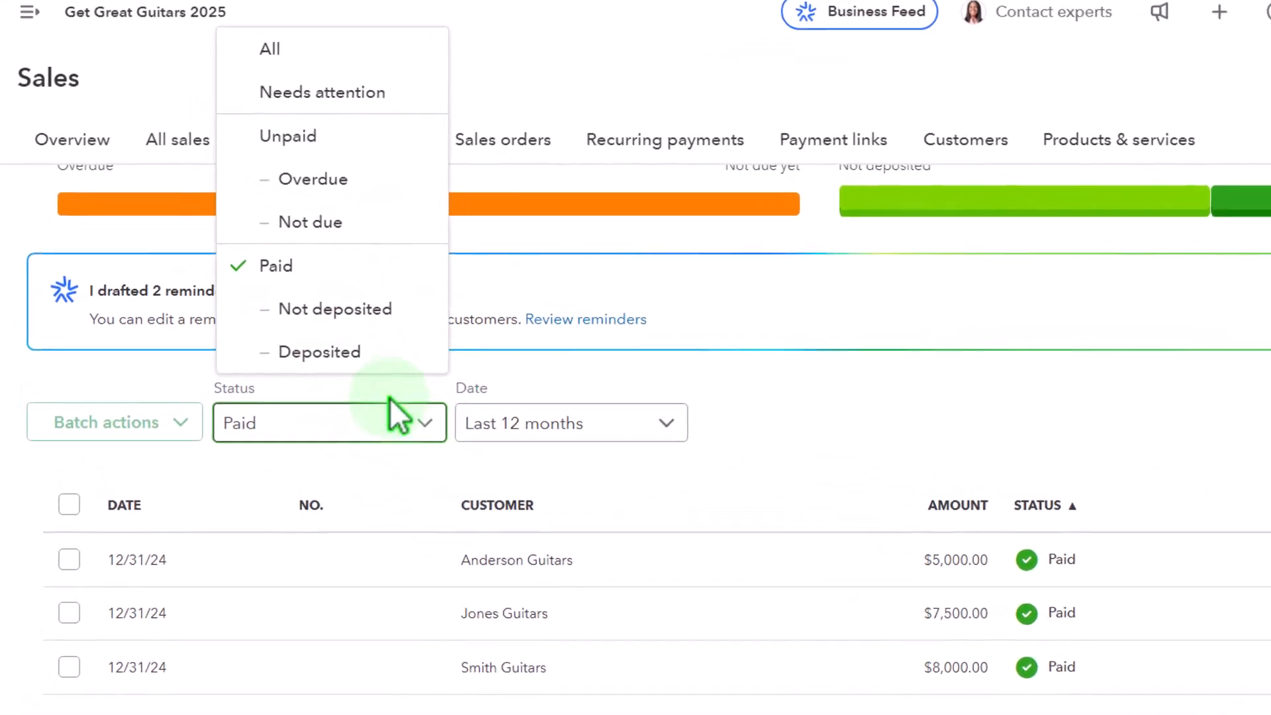
pyautogui.click(331, 352)
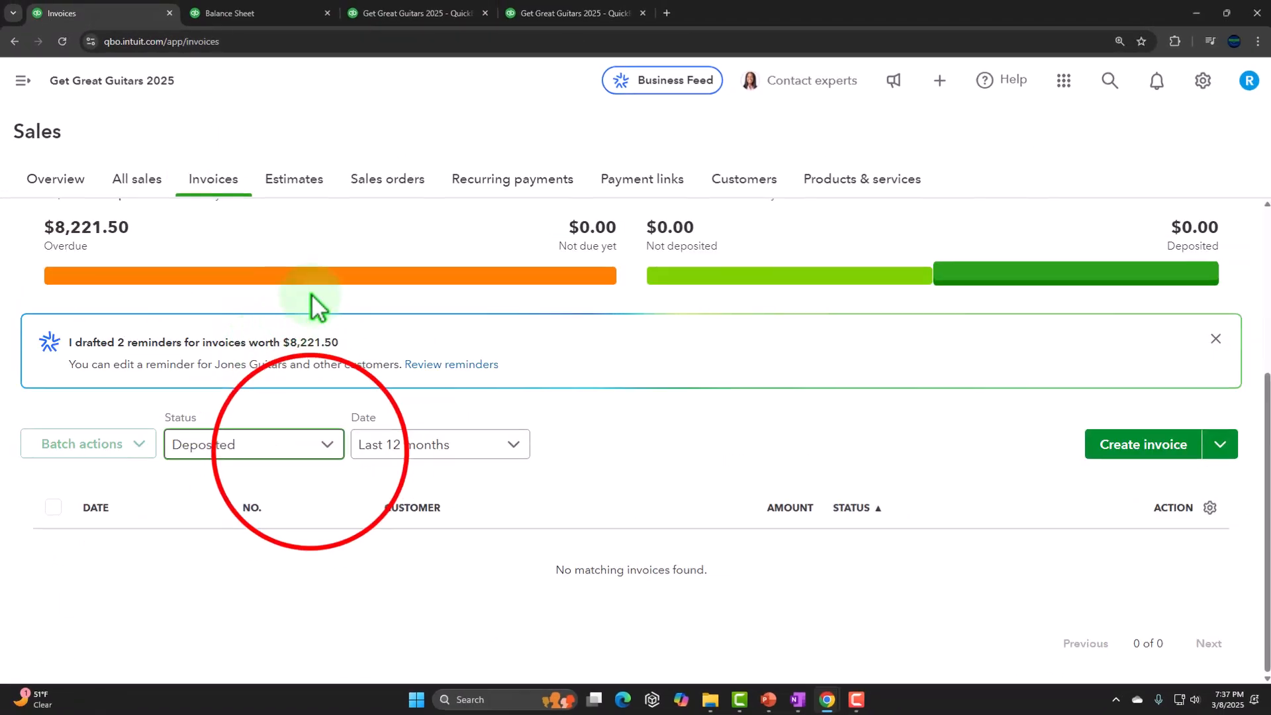
pyautogui.click(322, 452)
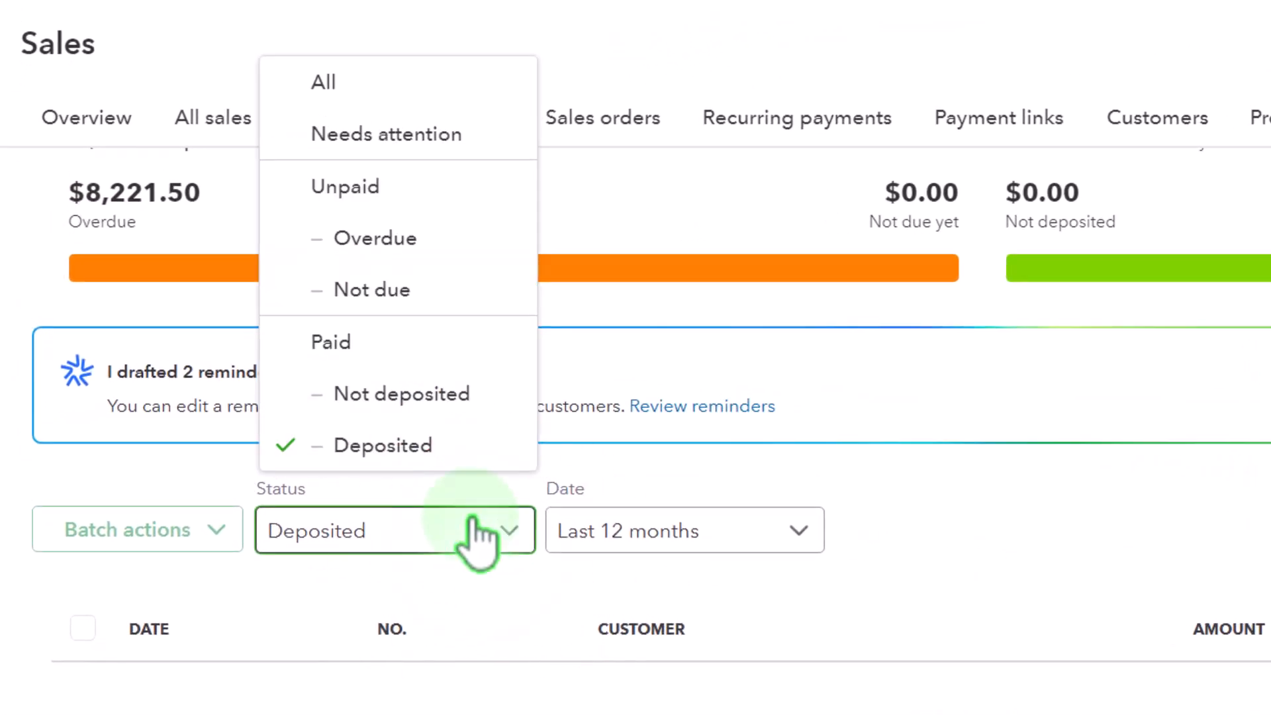
pyautogui.click(417, 397)
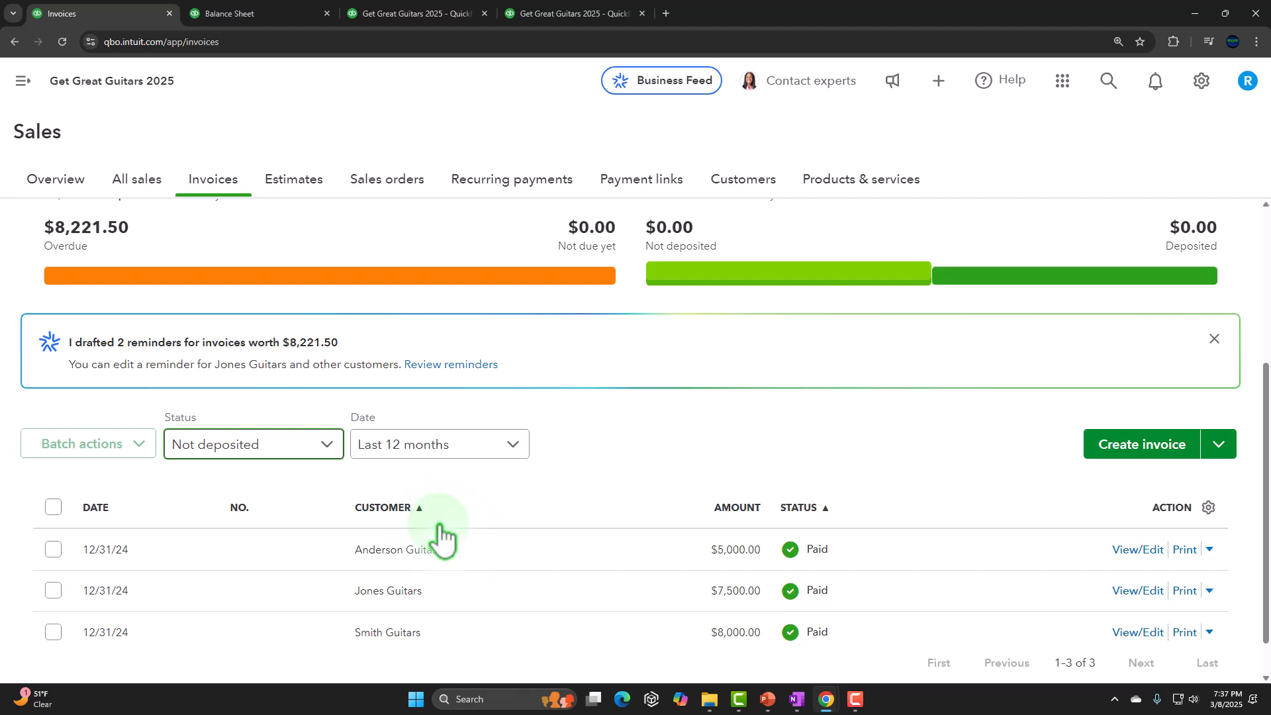
pyautogui.scroll(-1, 441, 538)
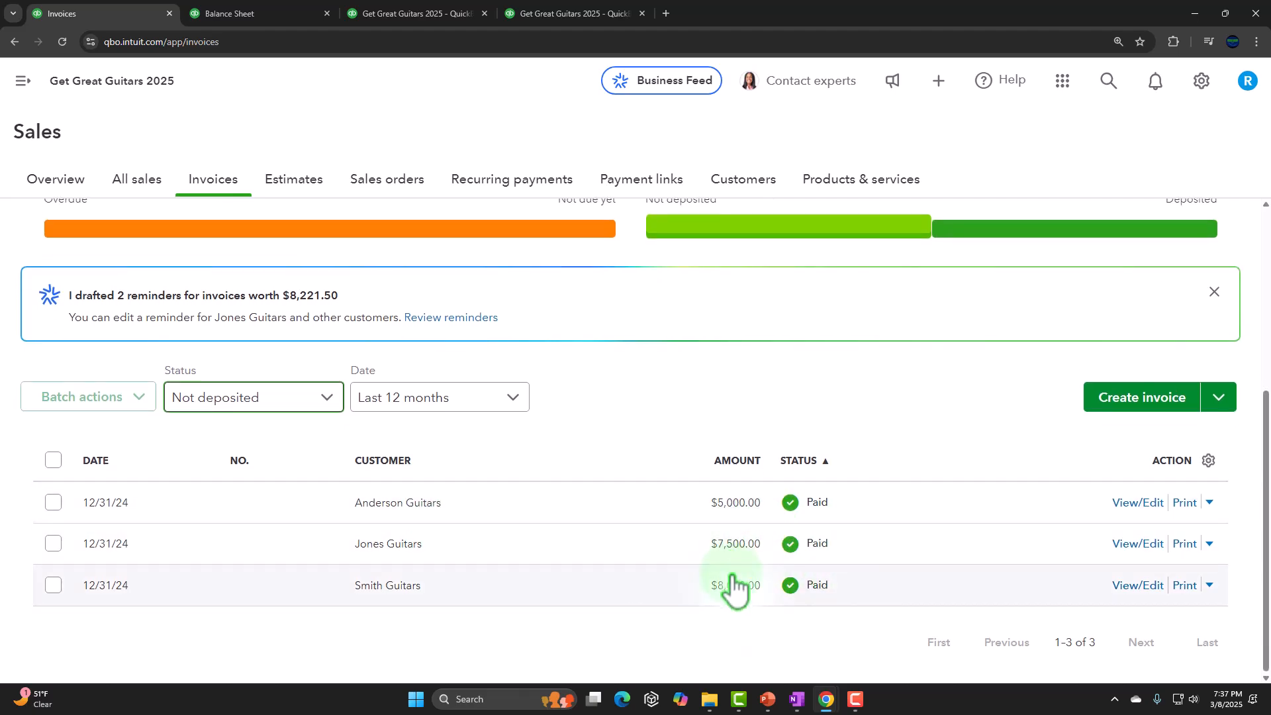
# Compare Payments to deposit on the Balance Sheet with the payments offered in a new bank deposit, and close the deposit without saving.
pyautogui.click(245, 13)
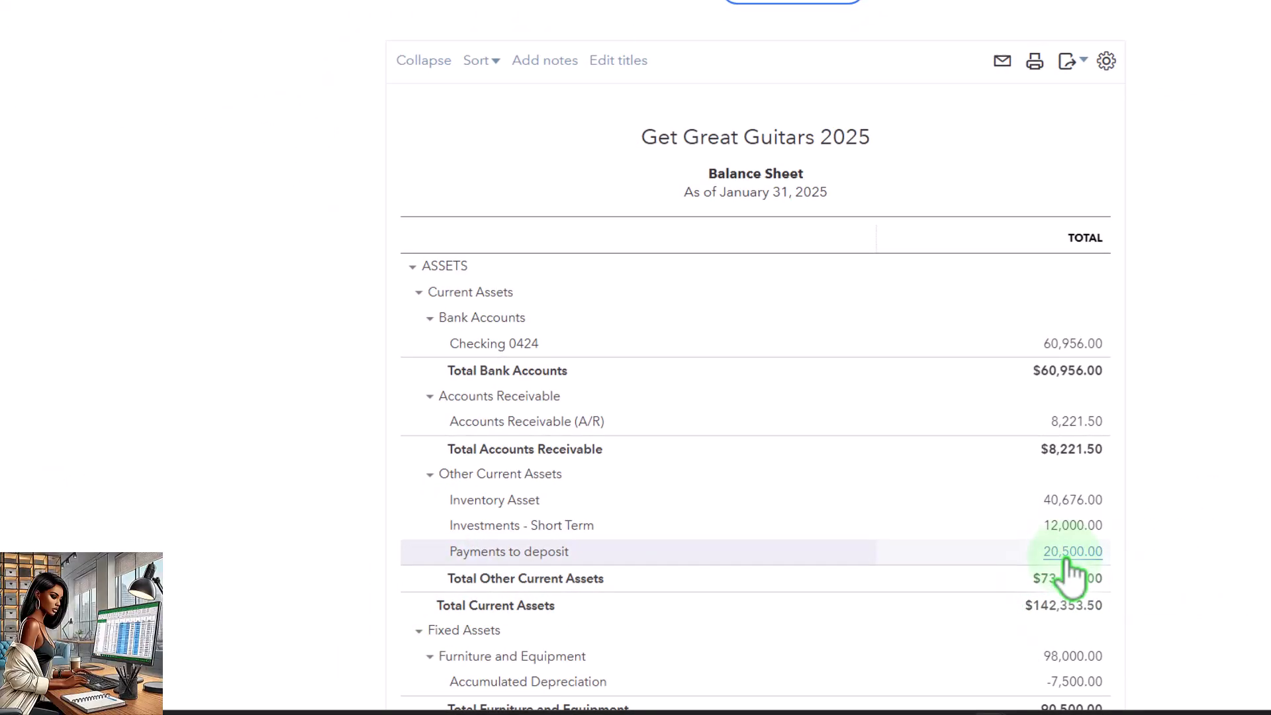
pyautogui.scroll(-1, 1068, 575)
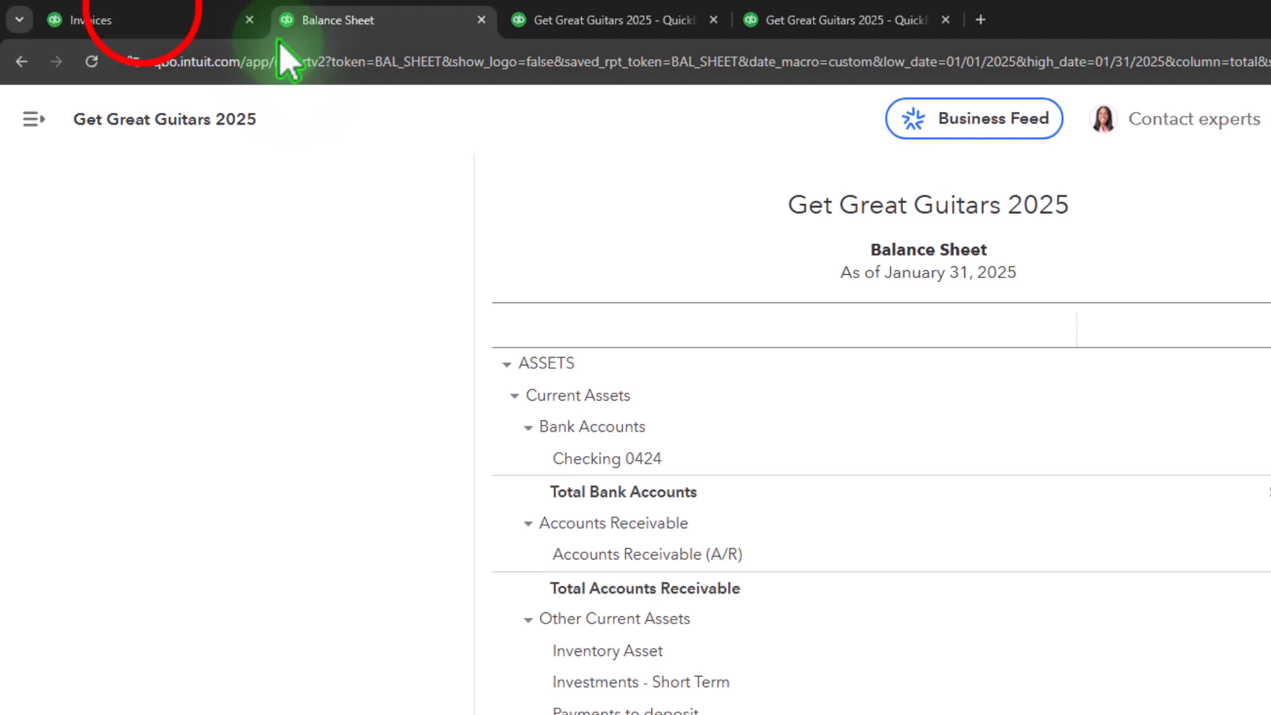
pyautogui.click(139, 18)
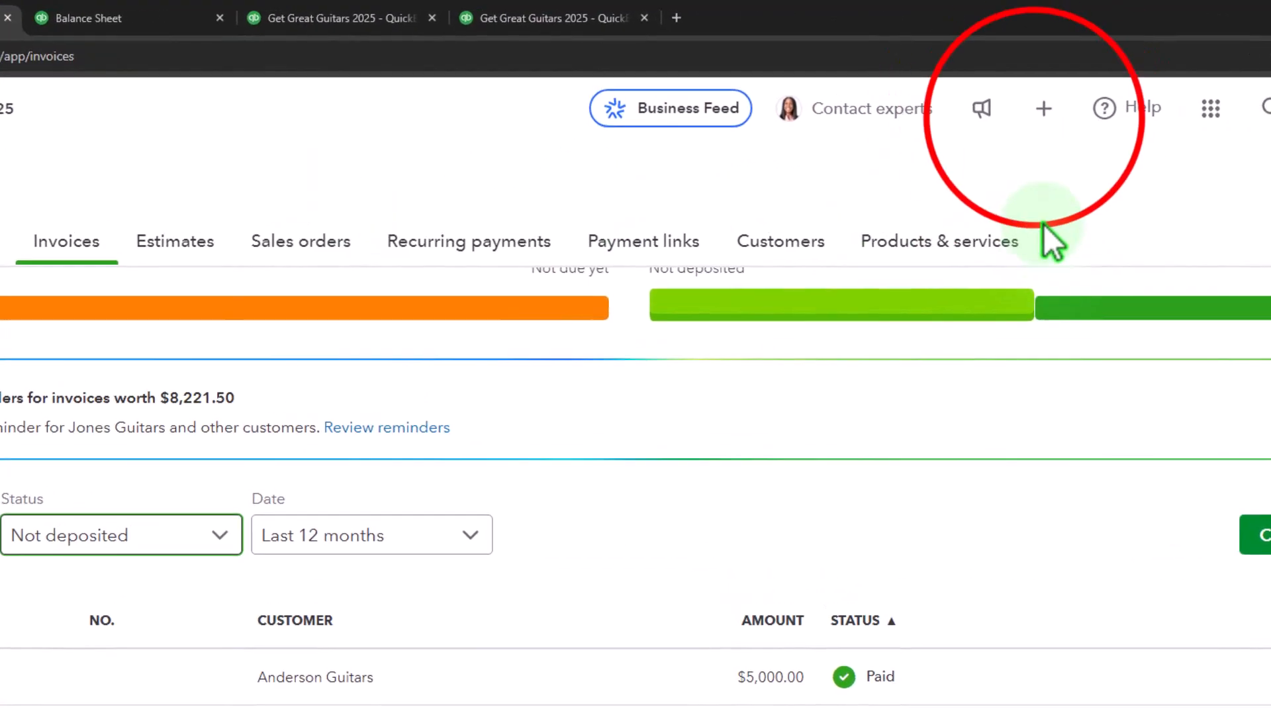
pyautogui.click(1079, 66)
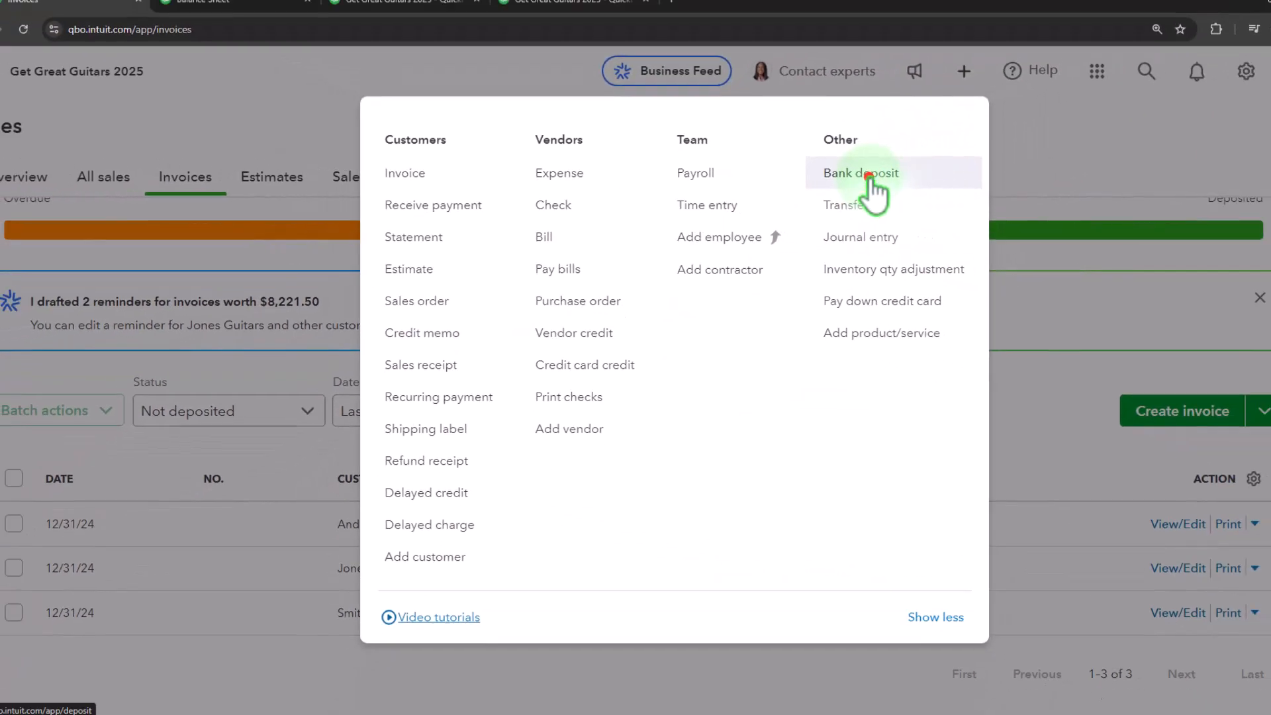
pyautogui.click(867, 174)
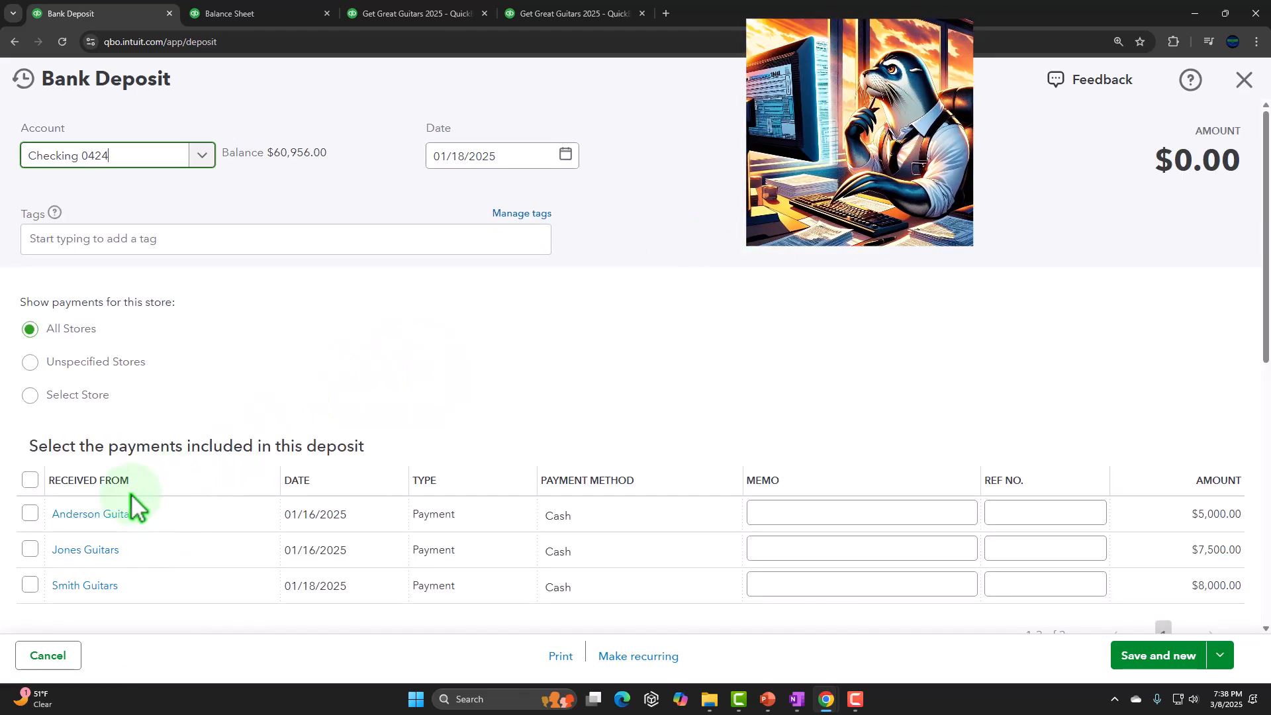
pyautogui.scroll(-2, 118, 539)
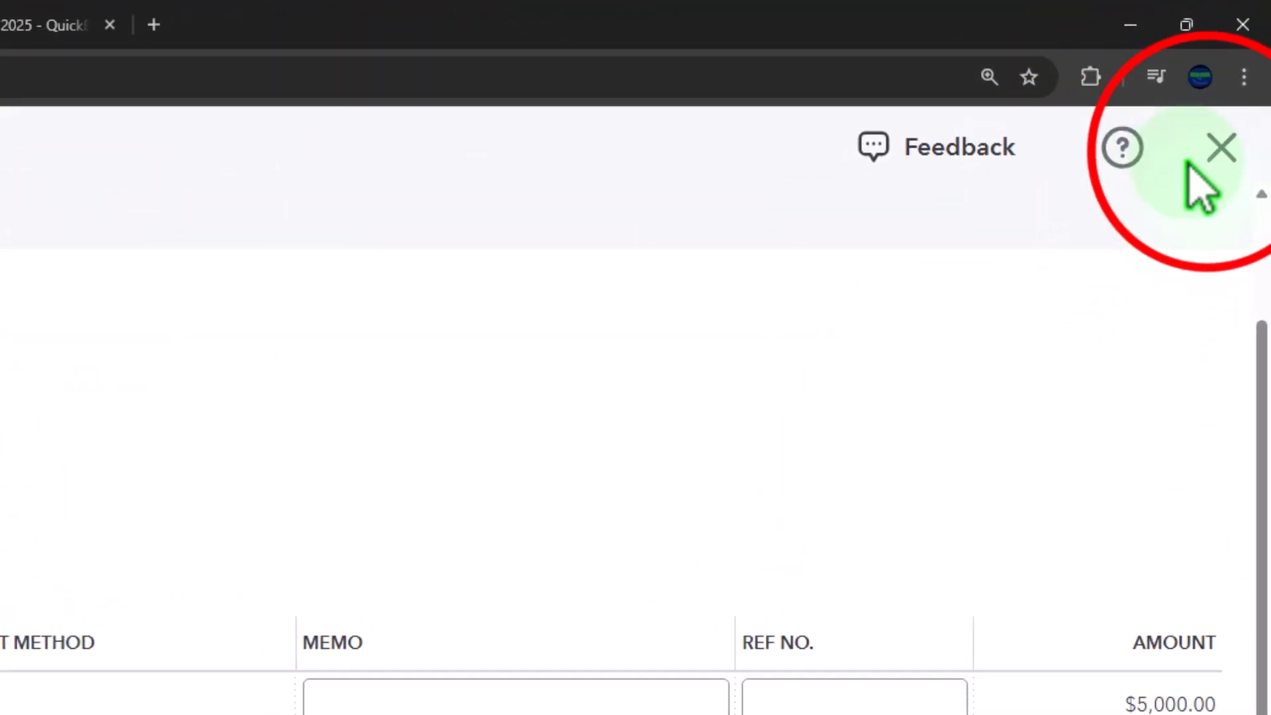
pyautogui.click(1221, 147)
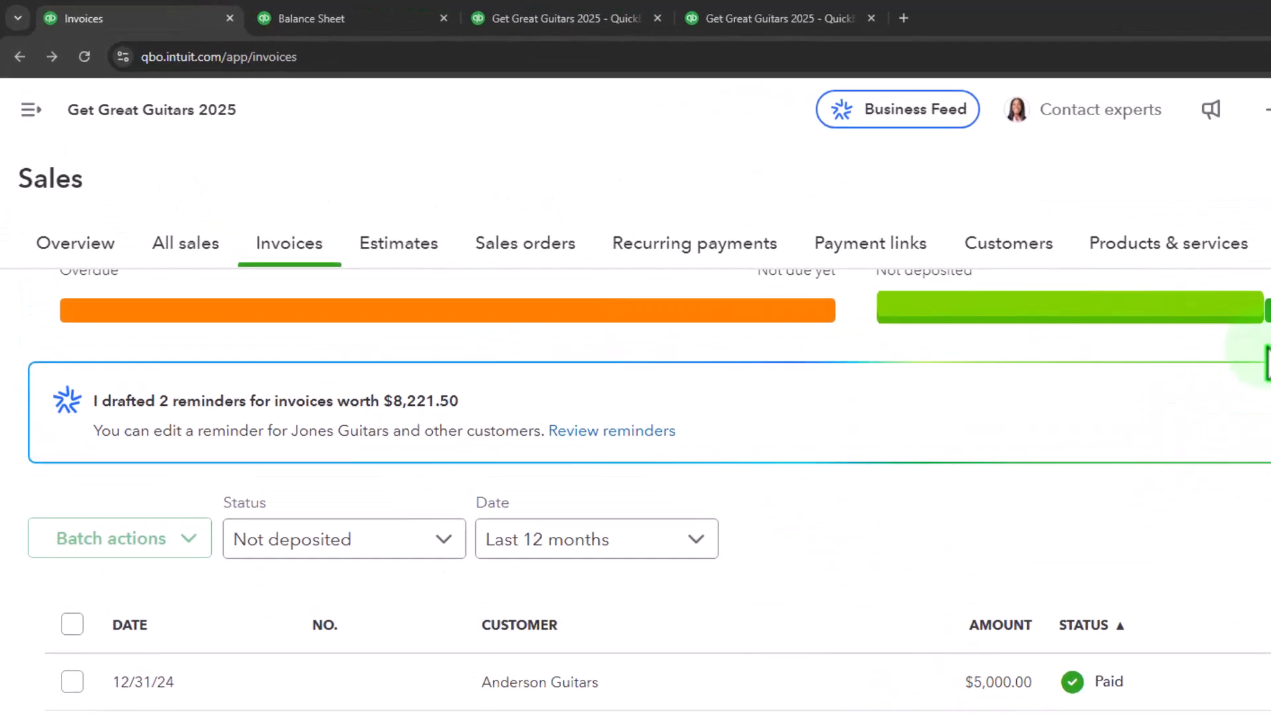
# Review the assets and liabilities on the Balance Sheet, and rerun the January 2025 Profit and Loss report.
pyautogui.click(229, 14)
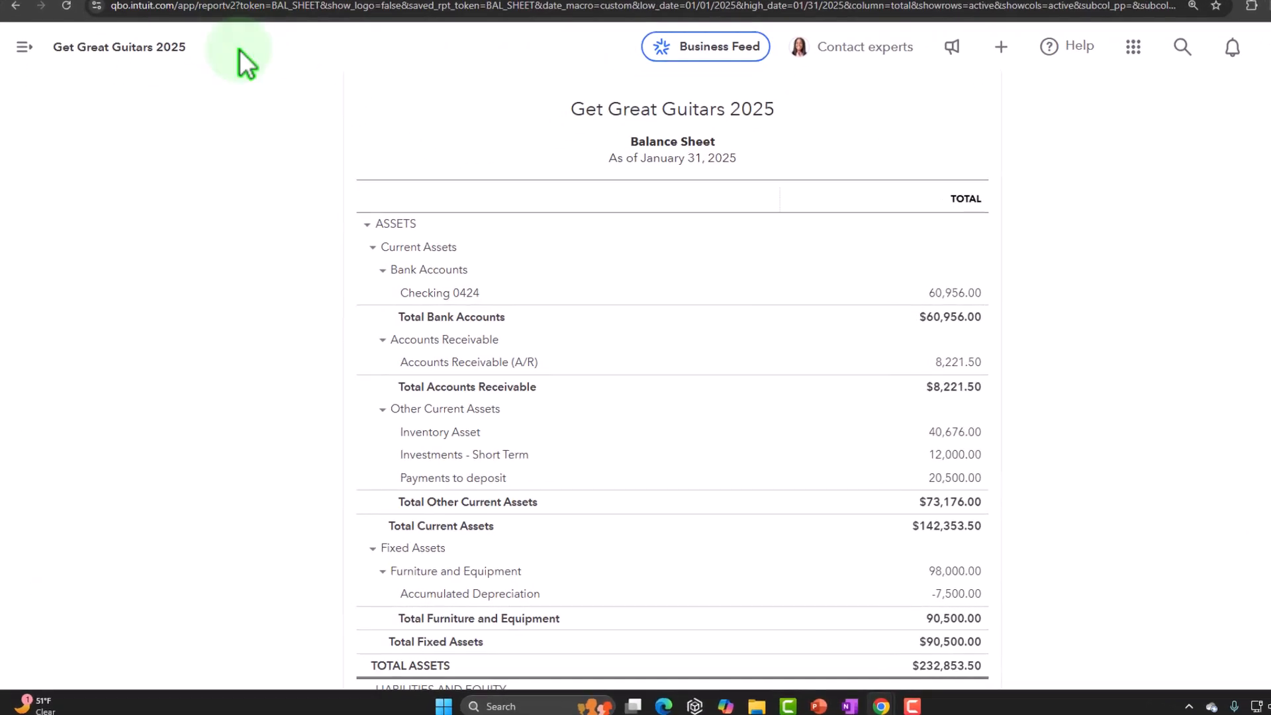
pyautogui.scroll(-6, 274, 328)
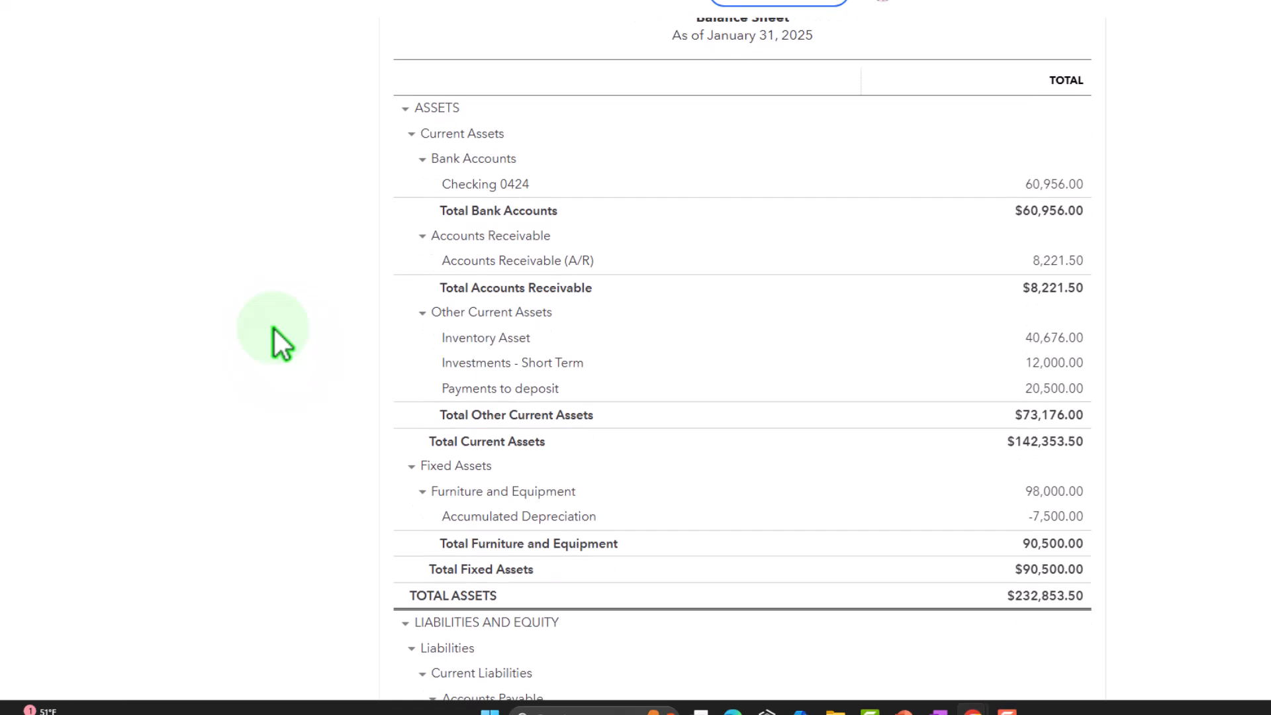
pyautogui.scroll(-3, 274, 329)
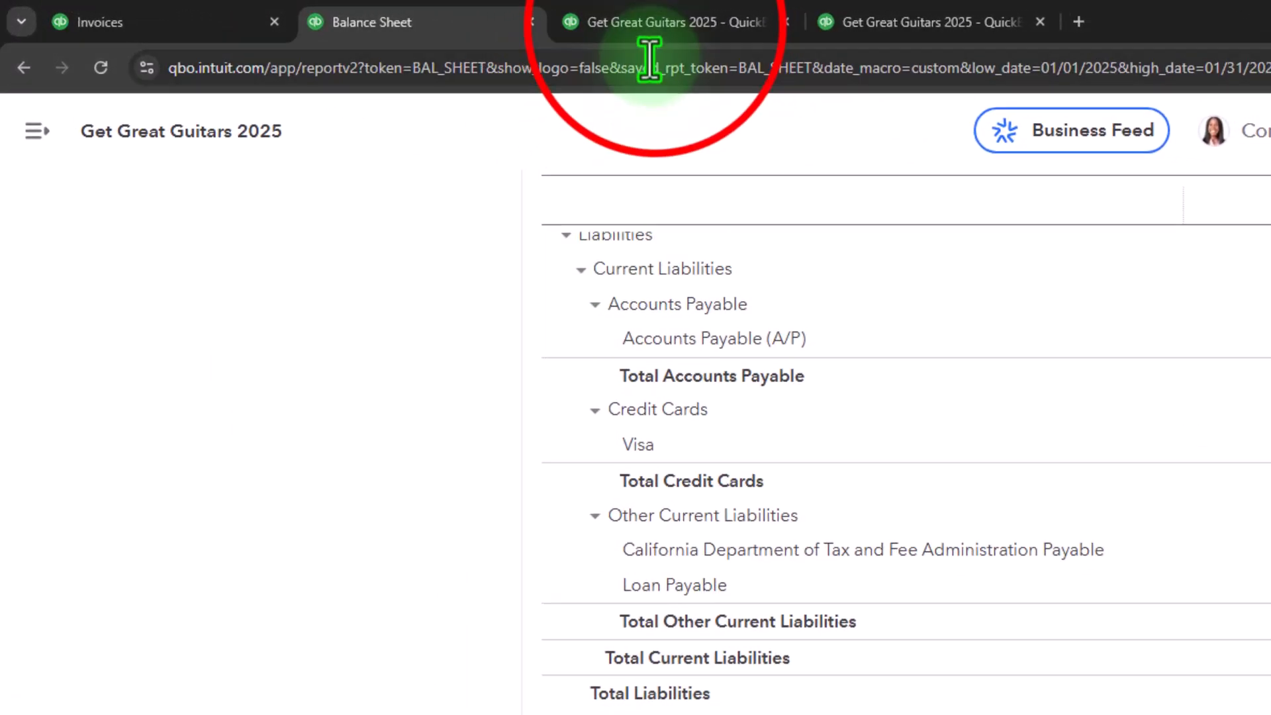
pyautogui.click(721, 26)
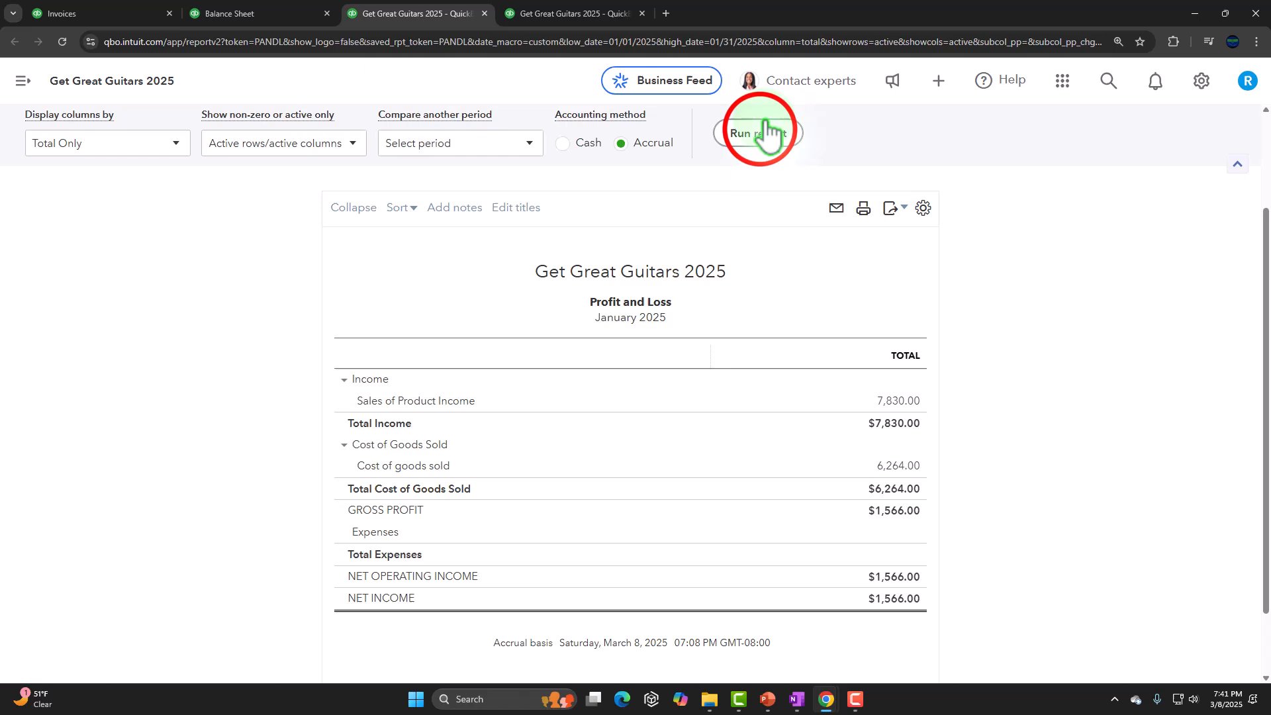
pyautogui.click(766, 132)
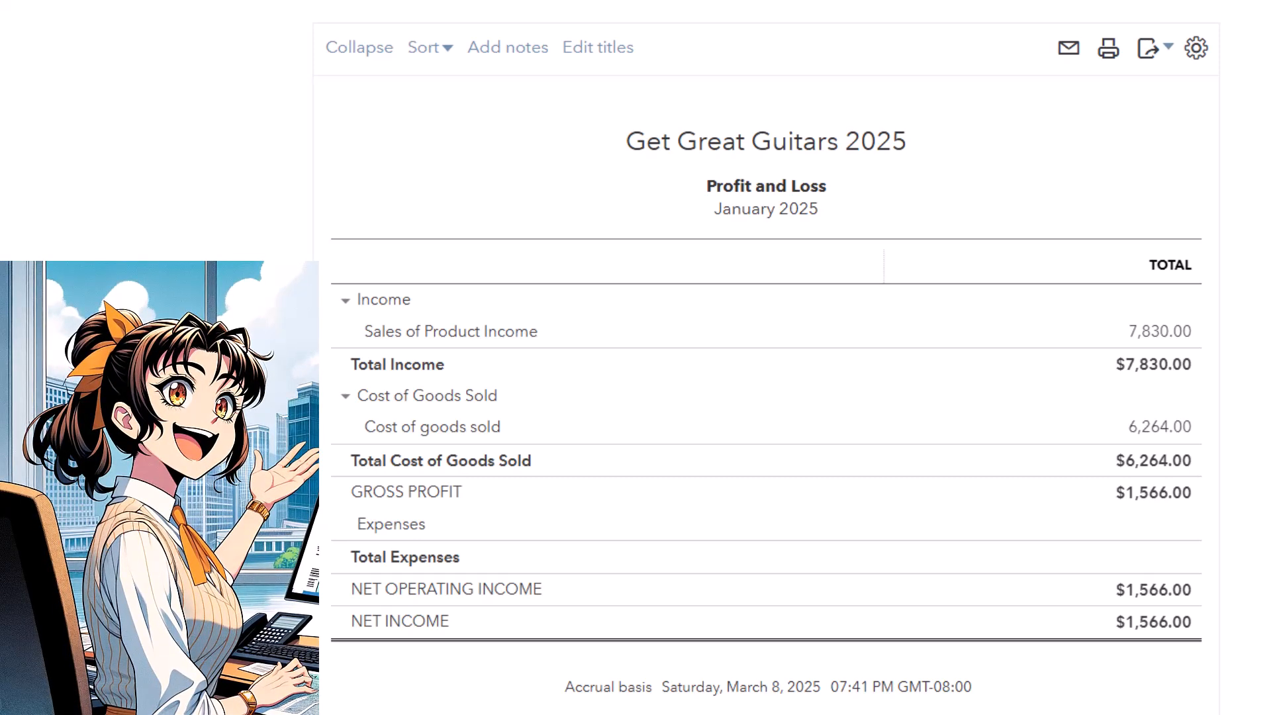
# Find the Trial Balance among the standard reports, open it, and collapse the navigation sidebar.
pyautogui.click(103, 14)
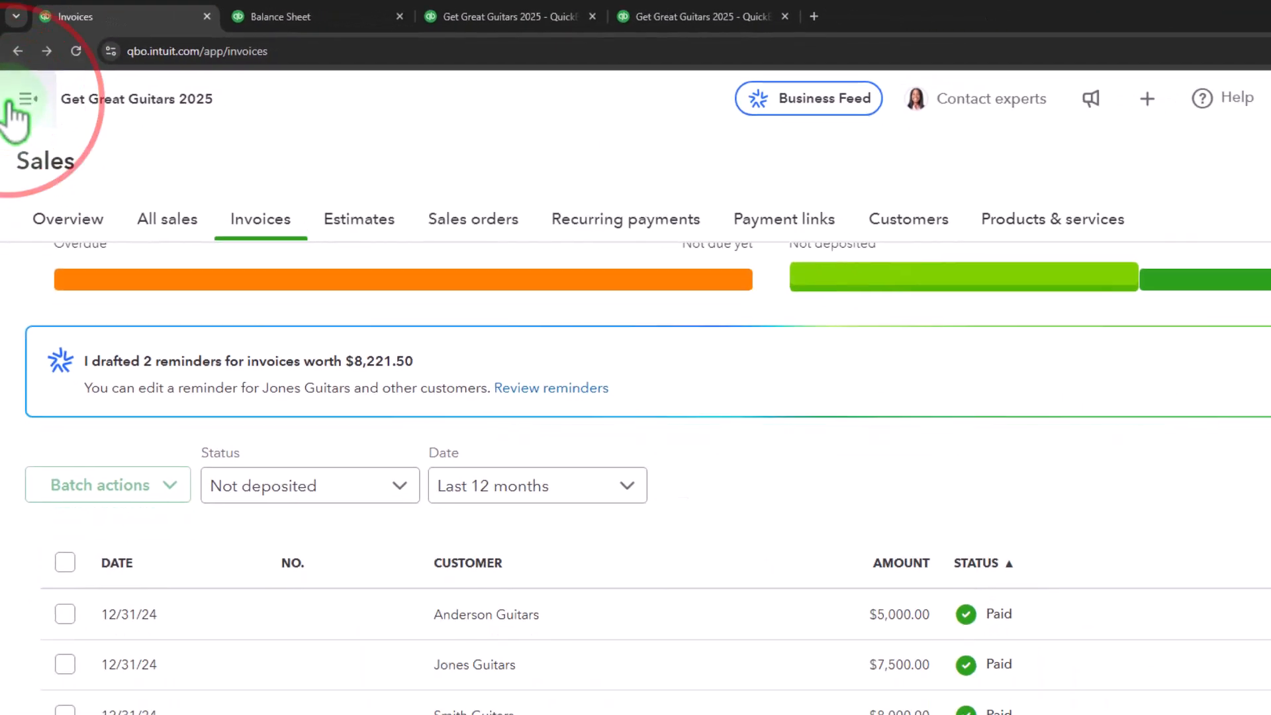
pyautogui.click(12, 106)
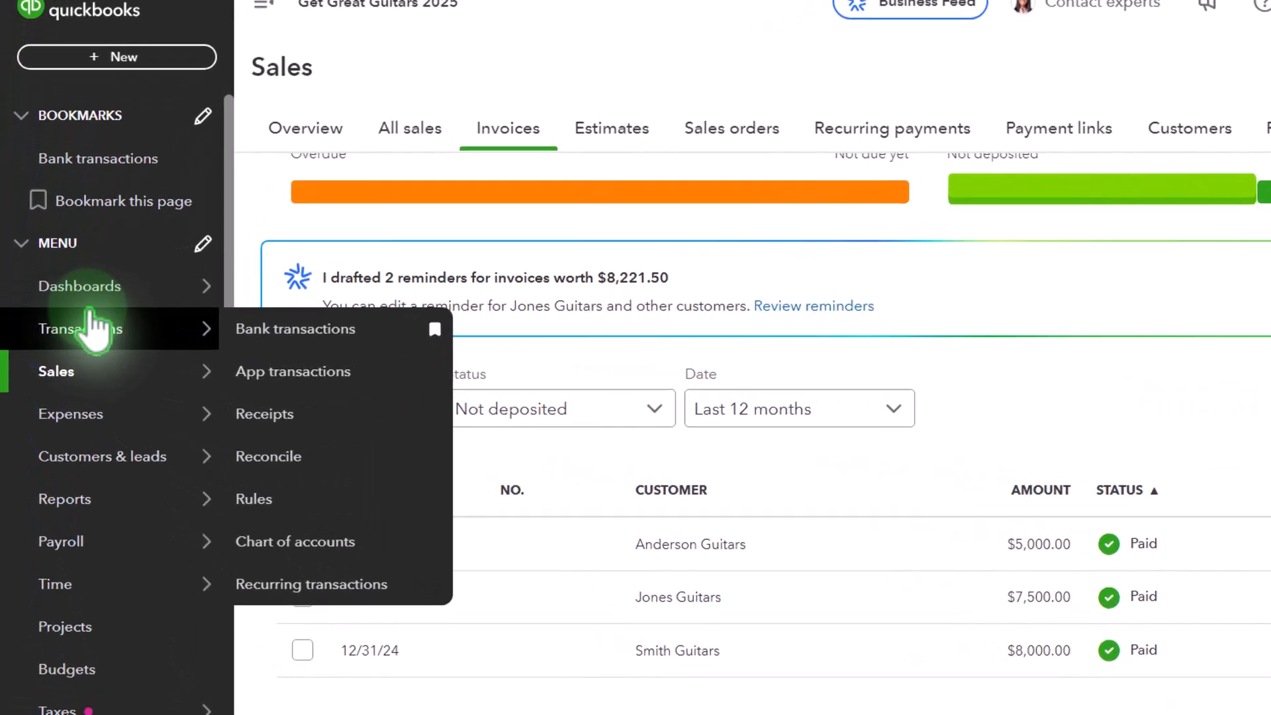
pyautogui.moveTo(67, 405)
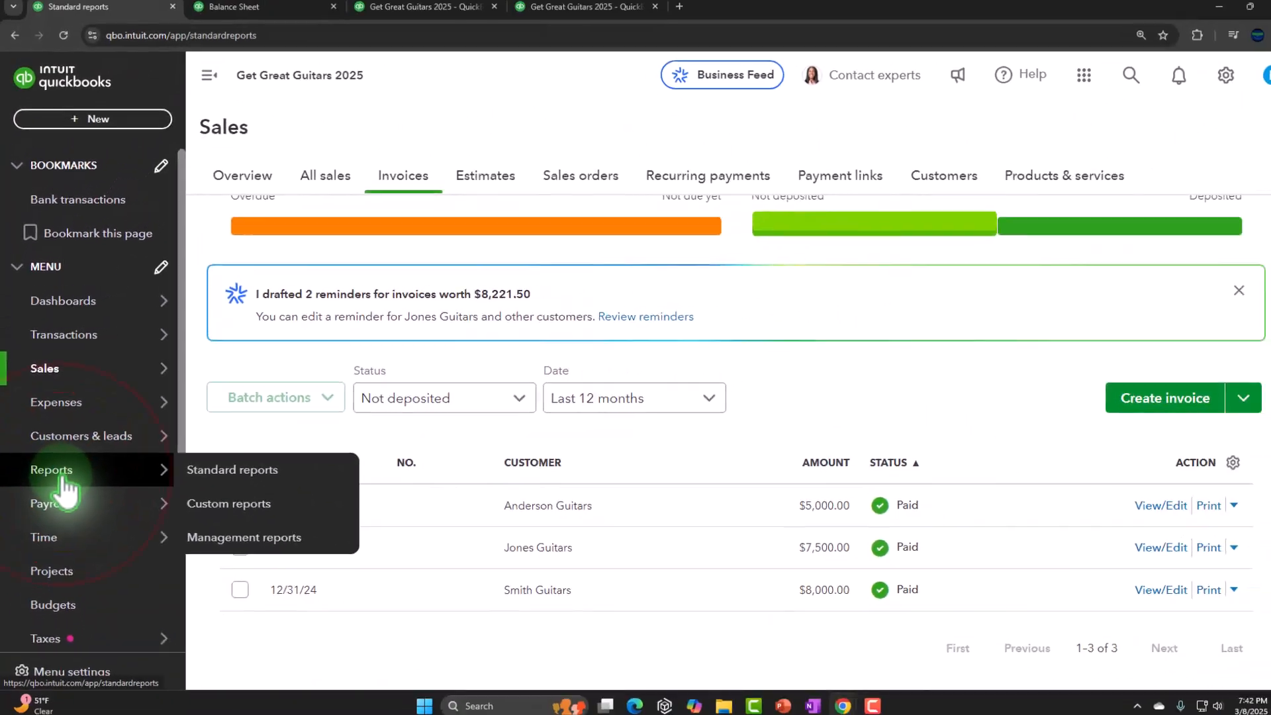
pyautogui.click(96, 539)
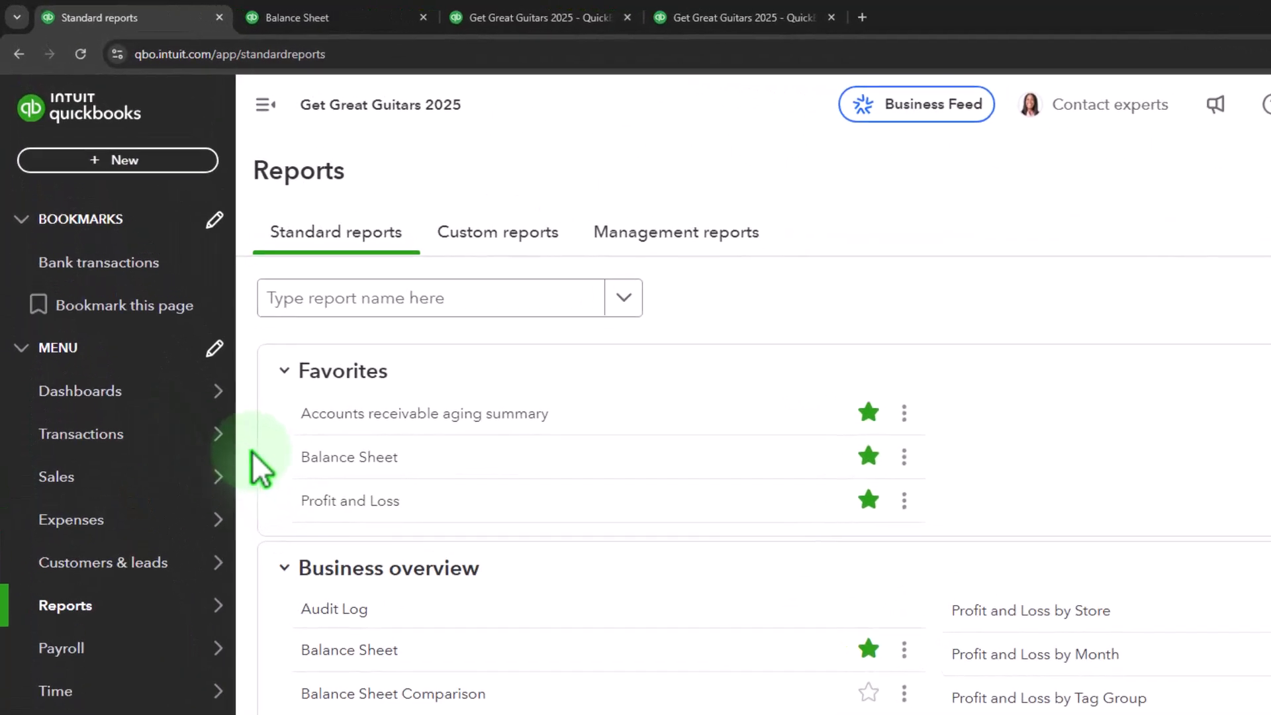
pyautogui.click(354, 299)
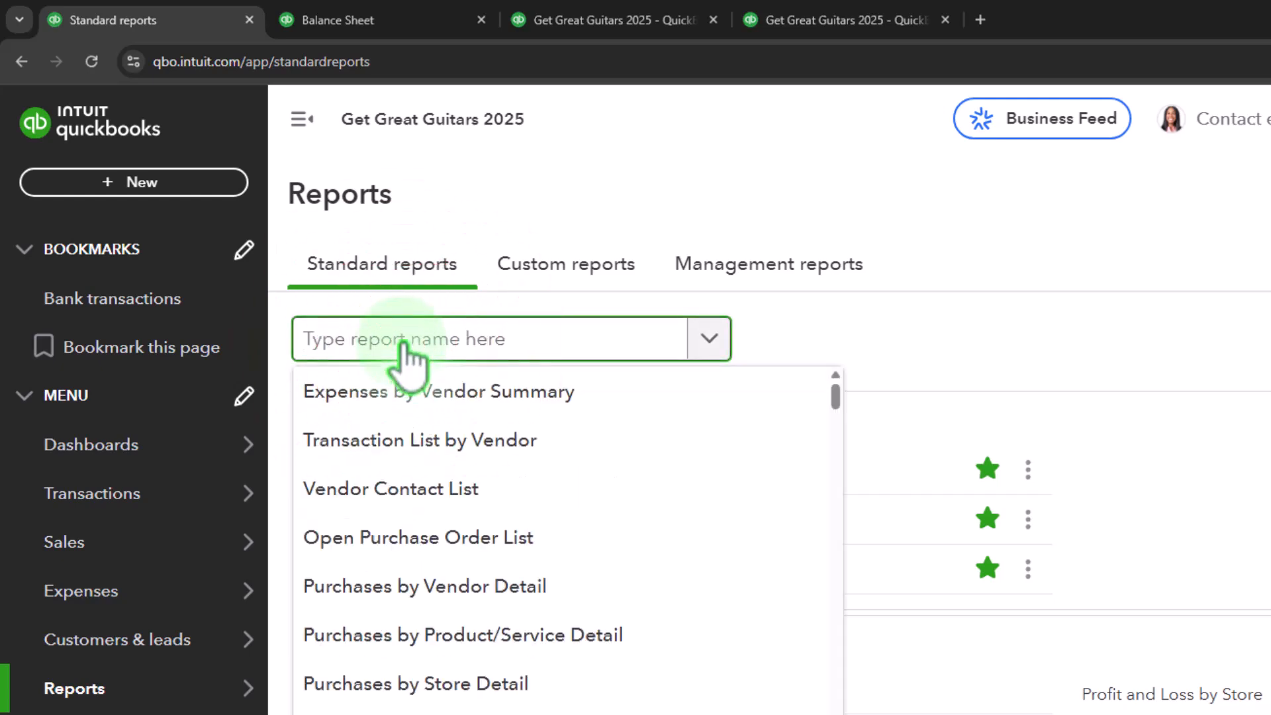
pyautogui.write('tria')
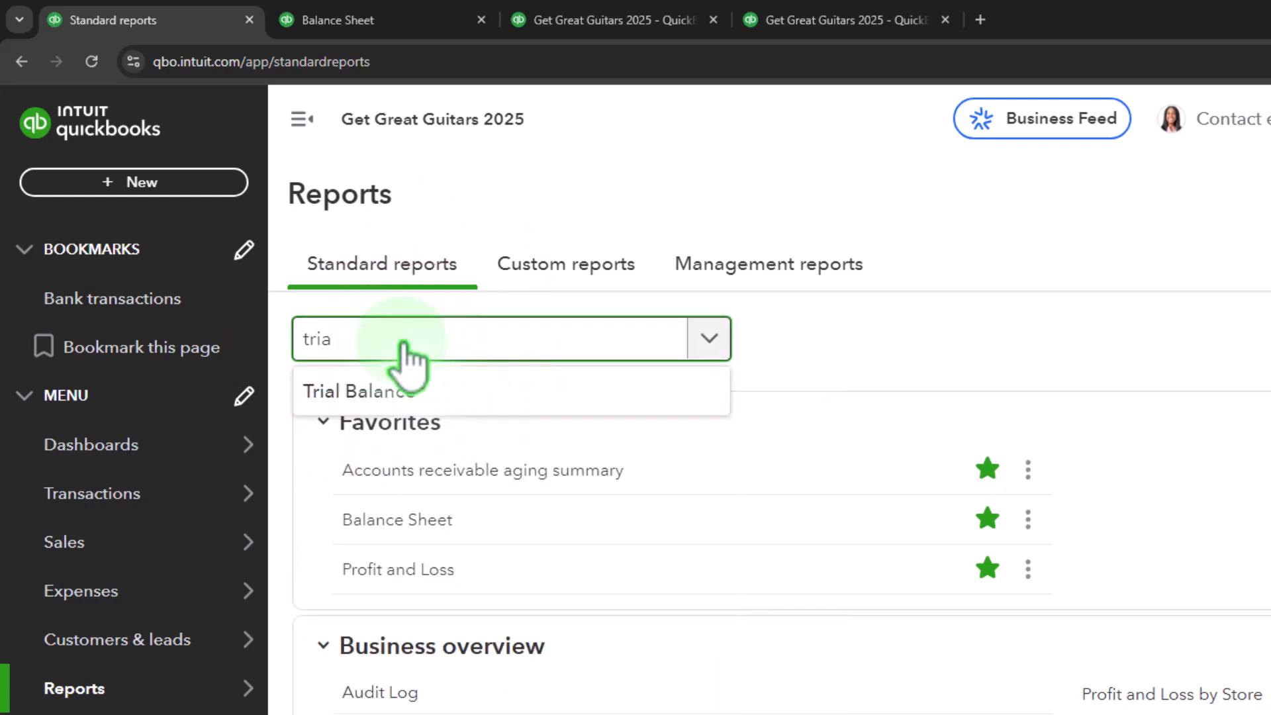
pyautogui.click(395, 391)
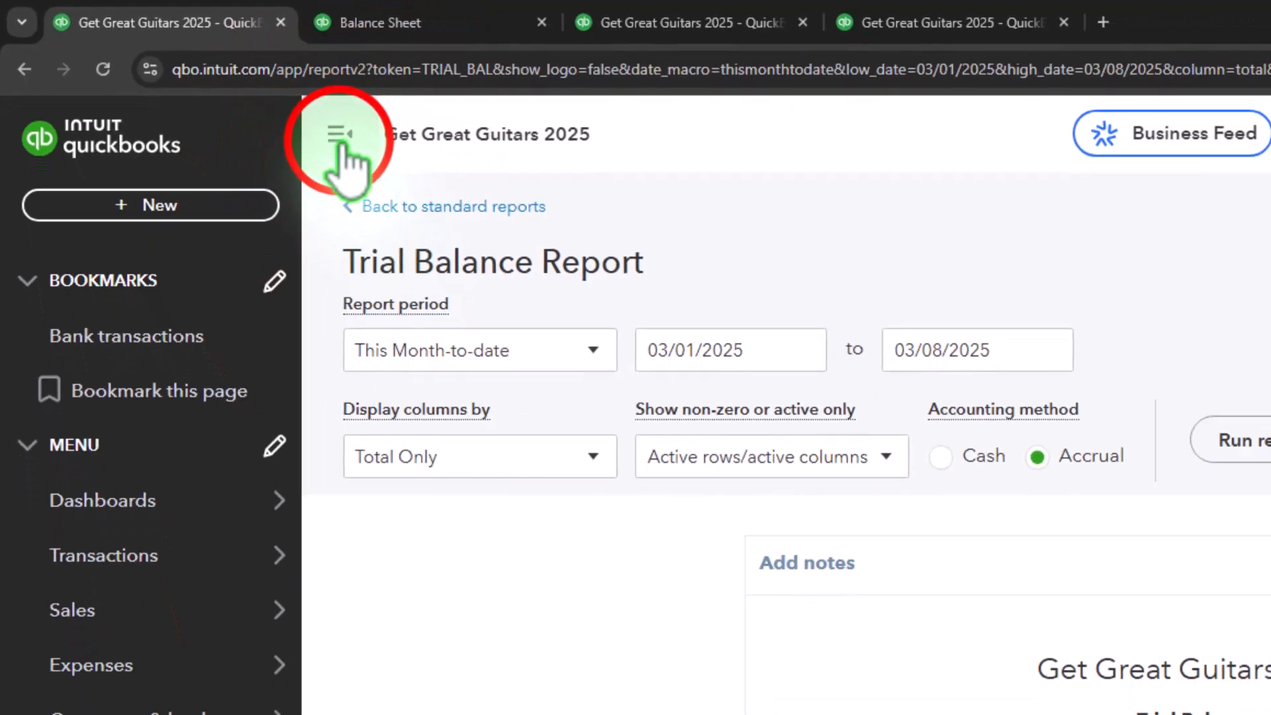
pyautogui.click(309, 122)
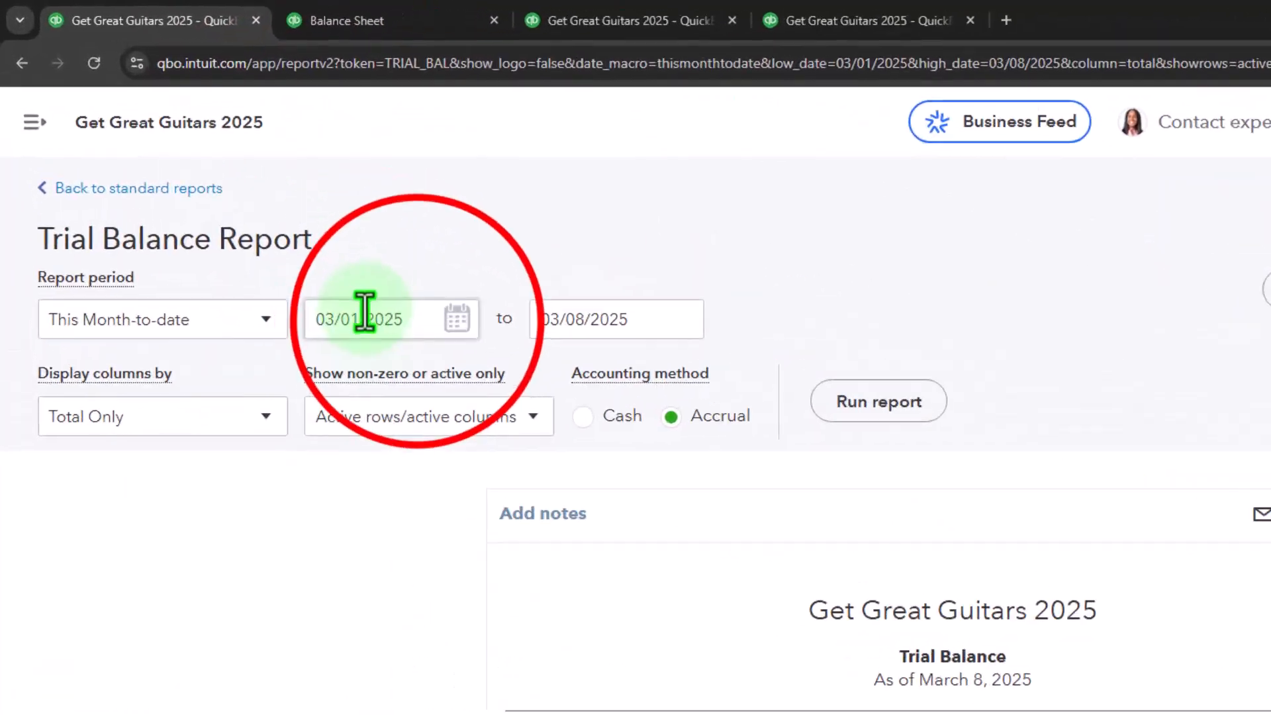
# Run the Trial Balance report for 01/01/2025 to 01/31/2025 and review the debit and credit balances.
pyautogui.click(364, 316)
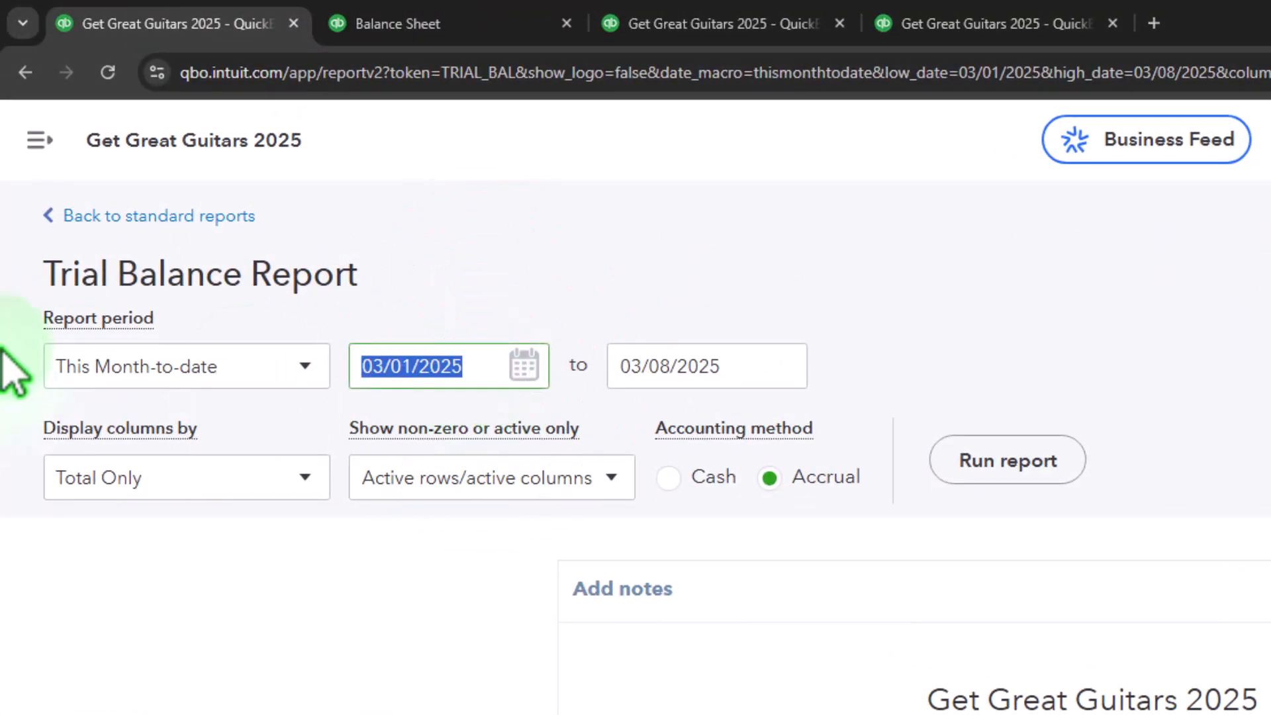
pyautogui.write('0101')
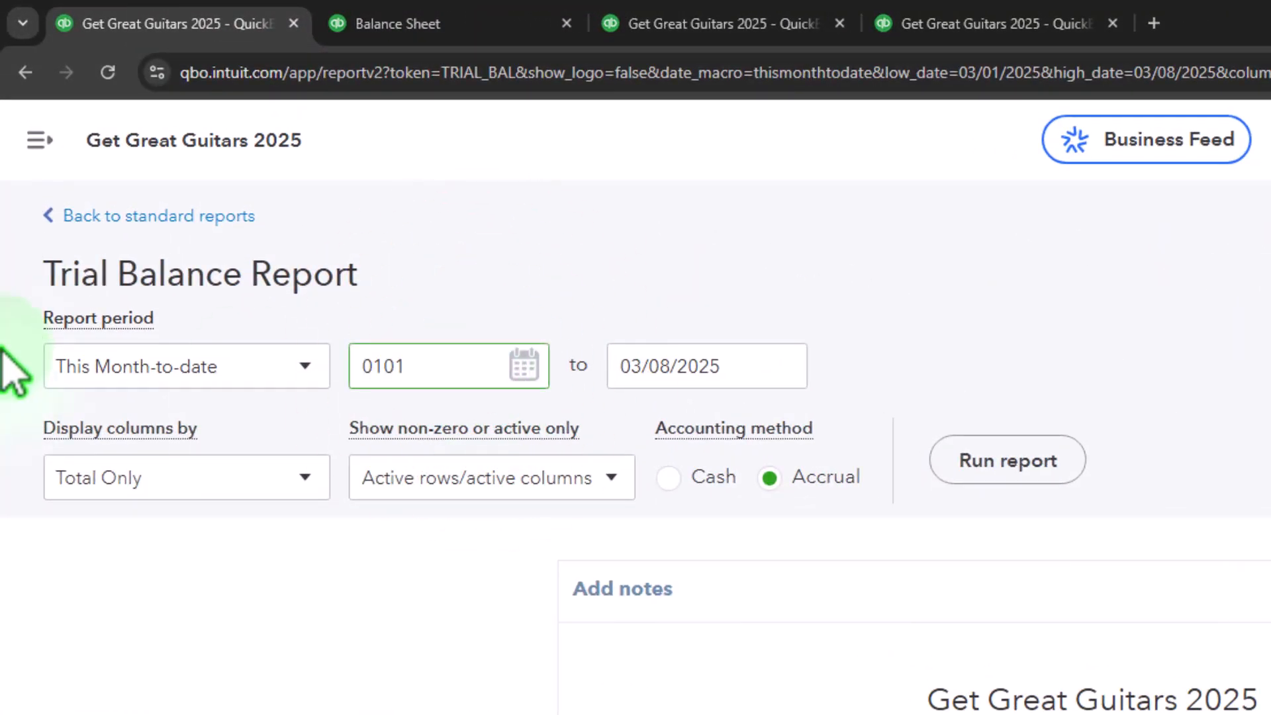
pyautogui.write('25')
pyautogui.press('Tab')
pyautogui.write('013125')
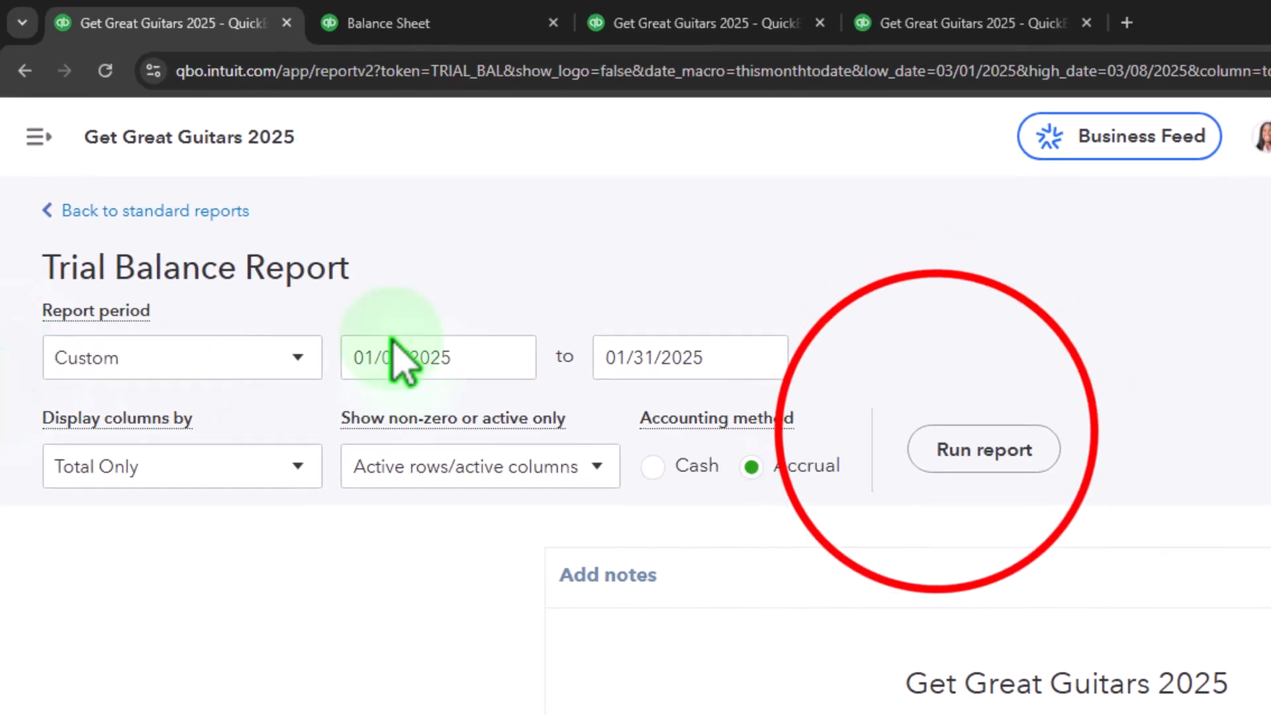
pyautogui.click(1008, 460)
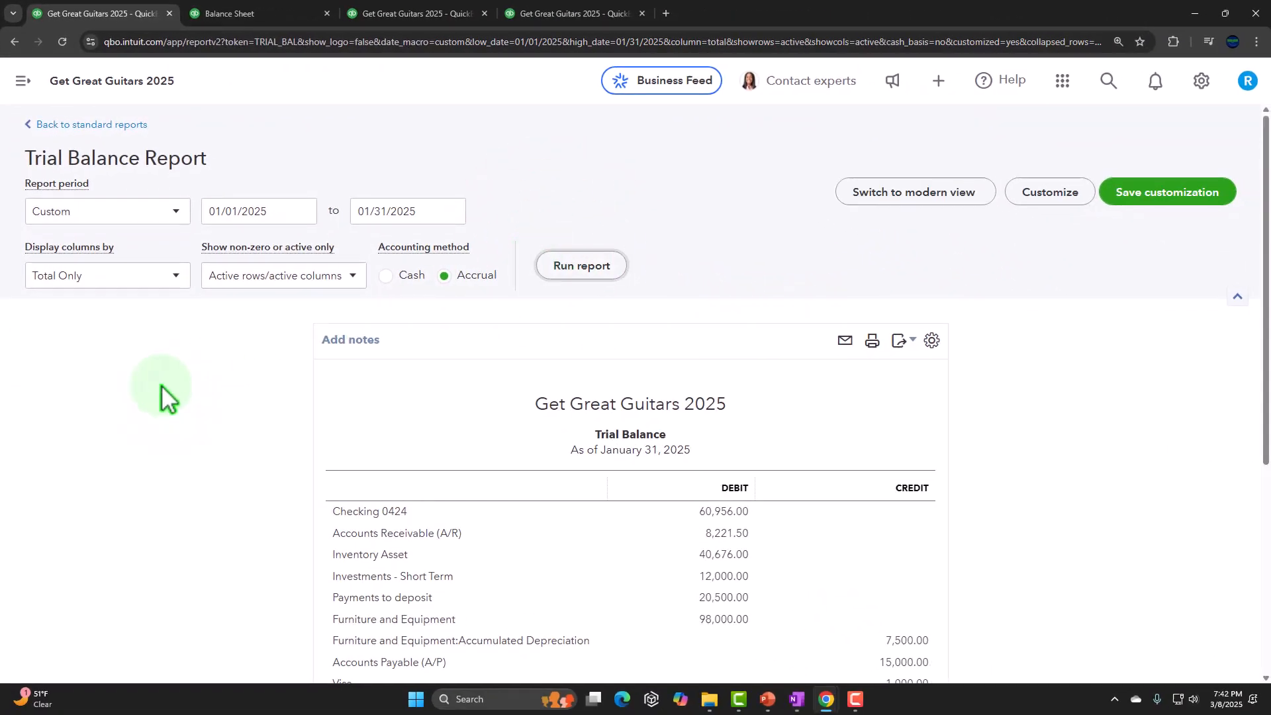
pyautogui.scroll(-5, 162, 385)
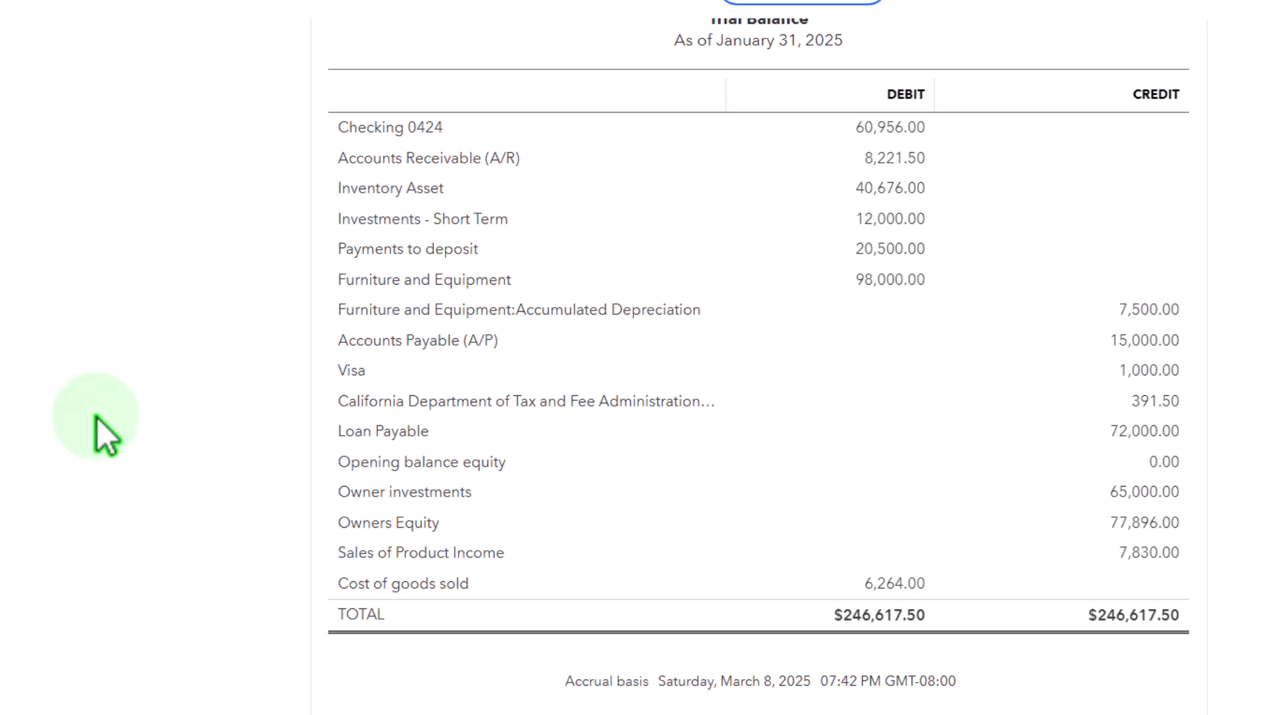
pyautogui.scroll(2, 97, 419)
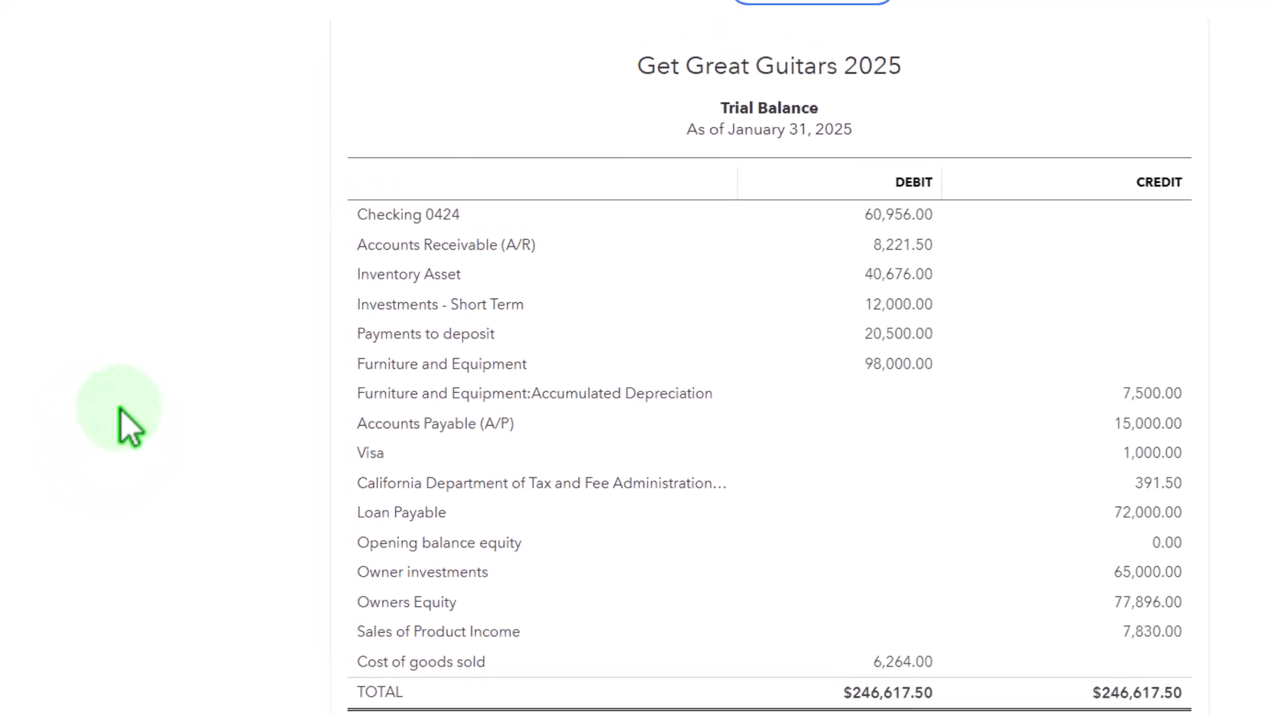